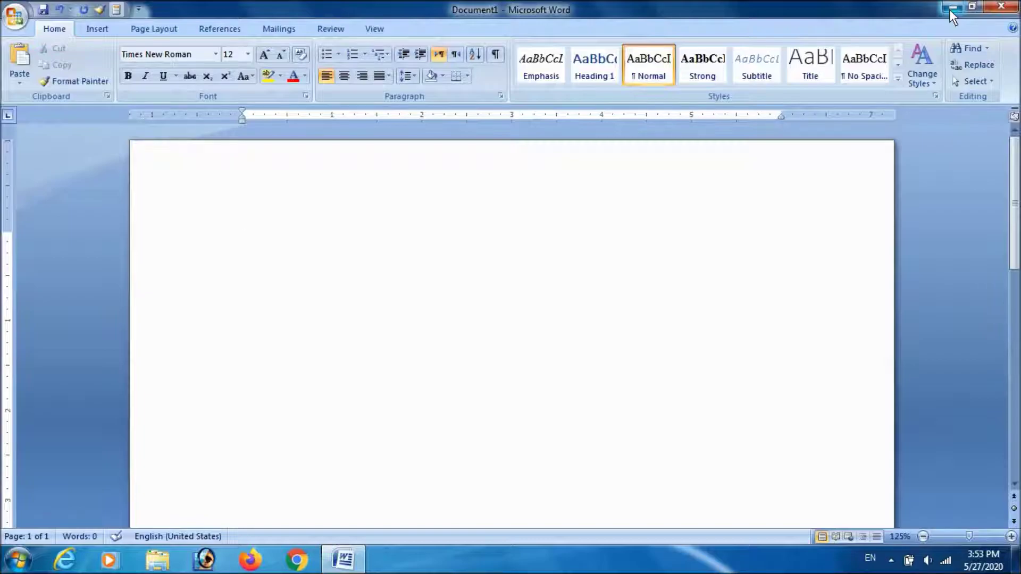
Step: Minimize the document window and bring it back, and restore it down to a smaller size and maximize it again
{"action": "left_click", "coordinate": [950, 9]}
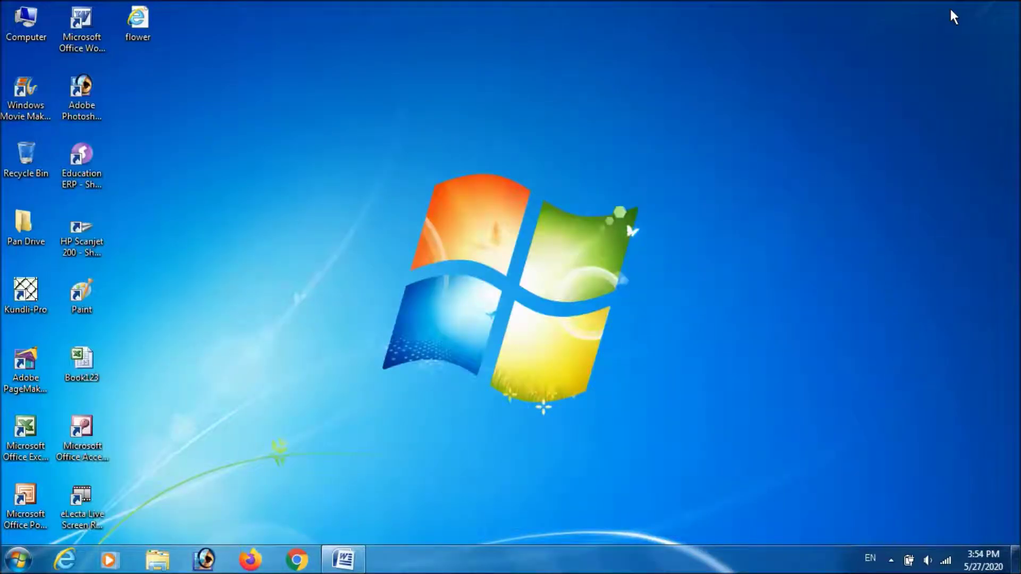
{"action": "left_click", "coordinate": [337, 563]}
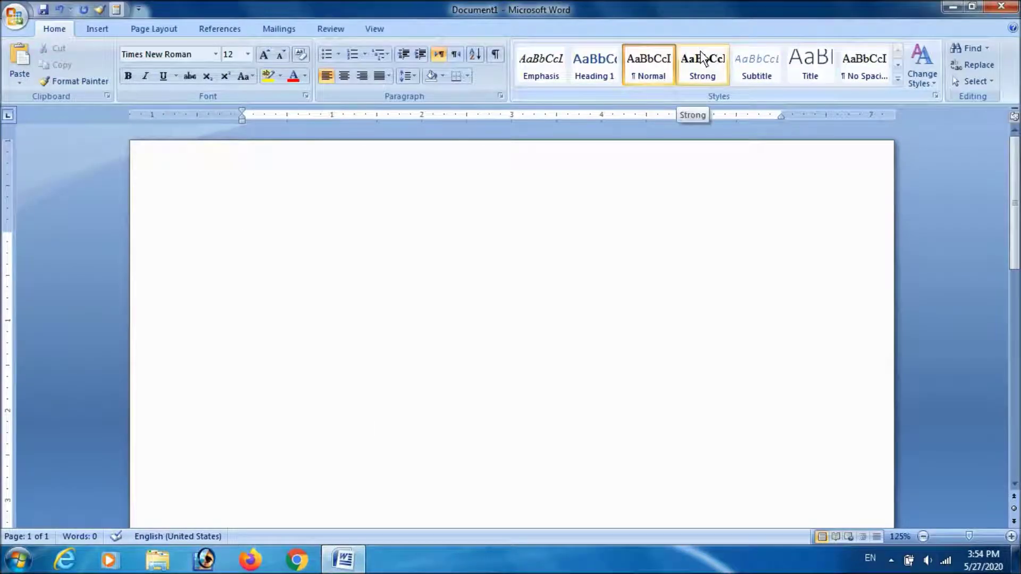
{"action": "left_click", "coordinate": [972, 7]}
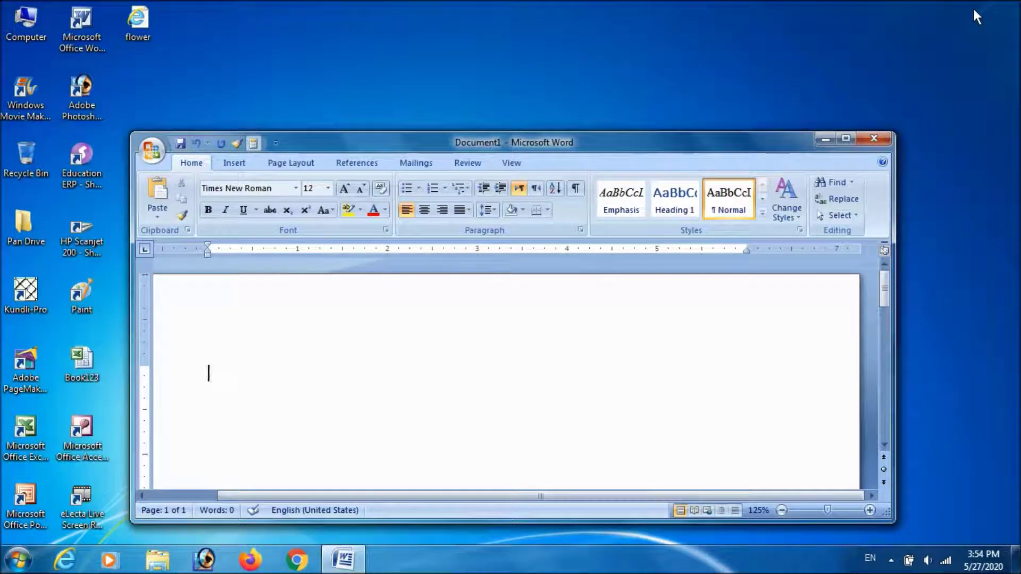
{"action": "left_click", "coordinate": [846, 140]}
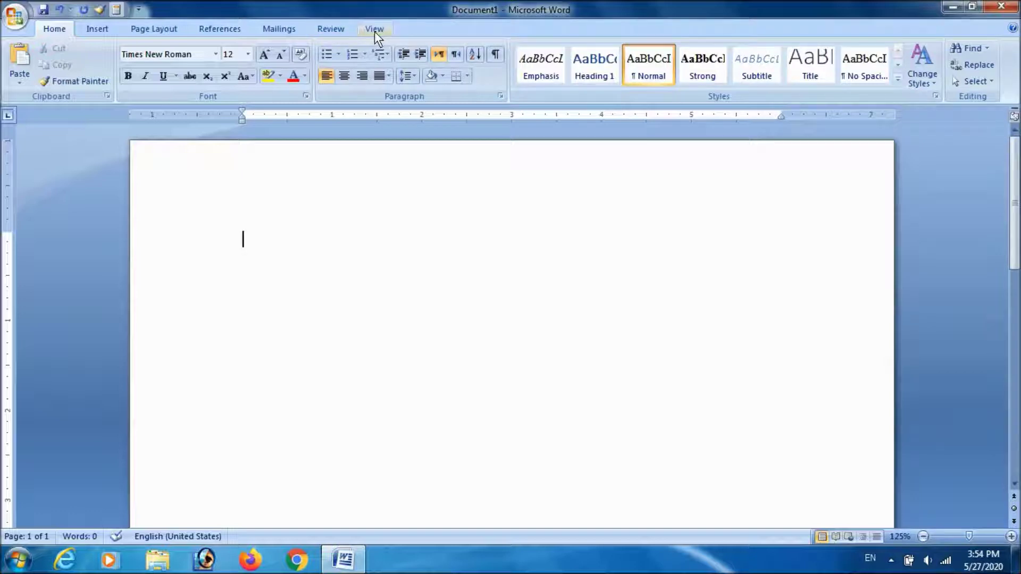
Step: Look through the available commands for inserting, page layout, references and mailings, plus the file commands such as Save and Print
{"action": "left_click", "coordinate": [99, 33]}
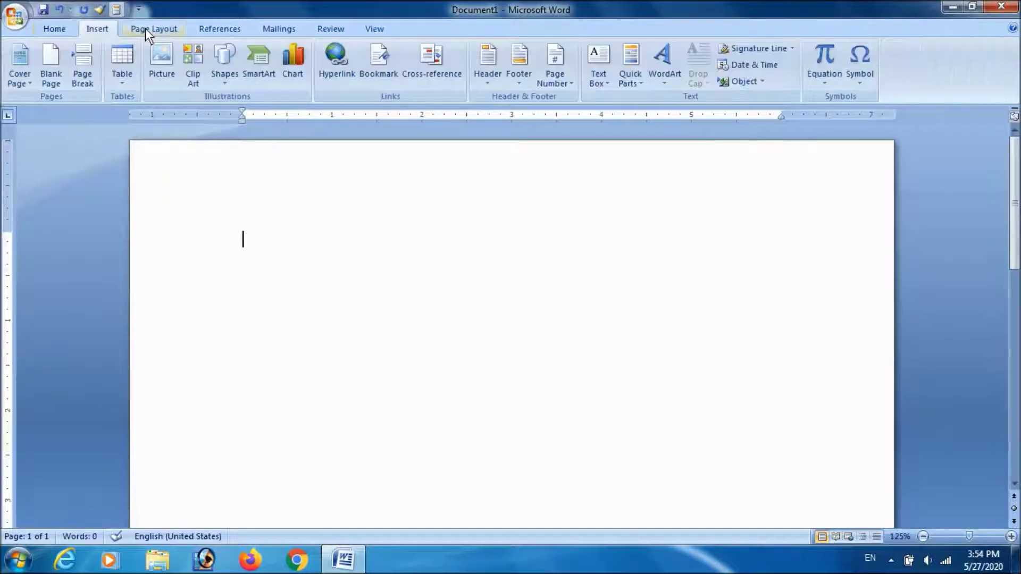
{"action": "scroll", "coordinate": [216, 26], "scroll_direction": "down", "scroll_amount": 1}
{"action": "left_click", "coordinate": [55, 30]}
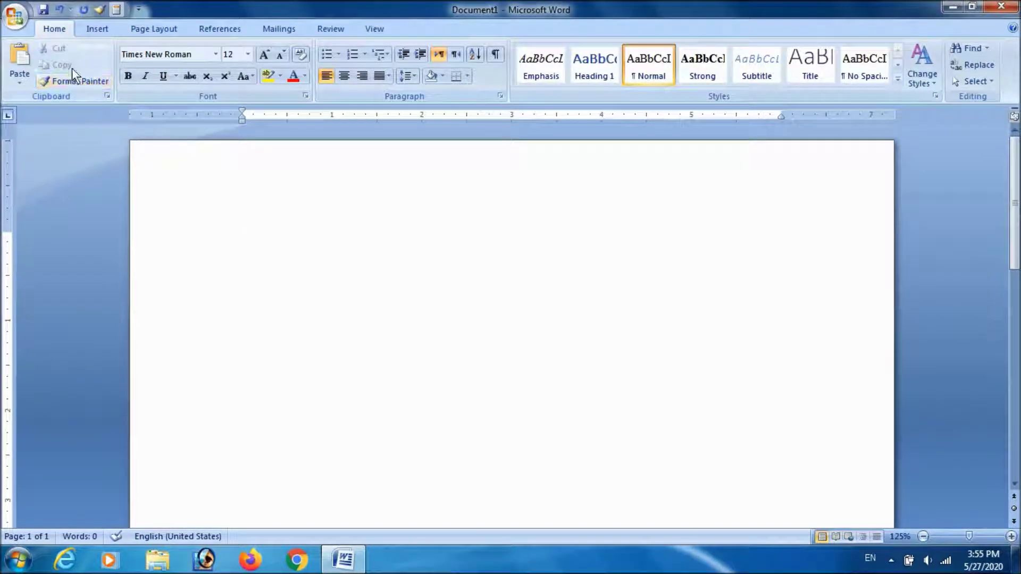
{"action": "left_click", "coordinate": [98, 30]}
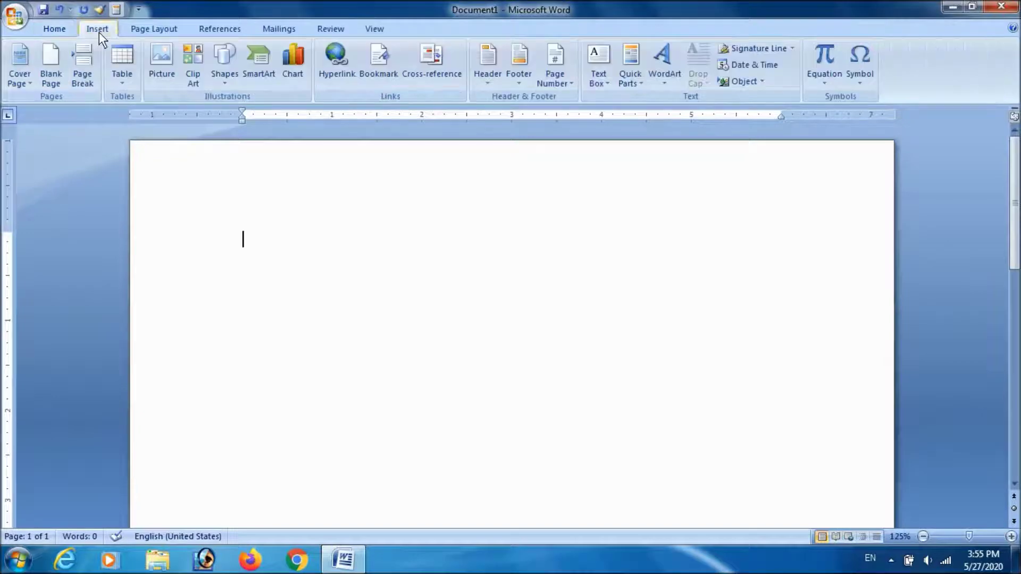
{"action": "left_click", "coordinate": [133, 29]}
{"action": "left_click", "coordinate": [206, 29]}
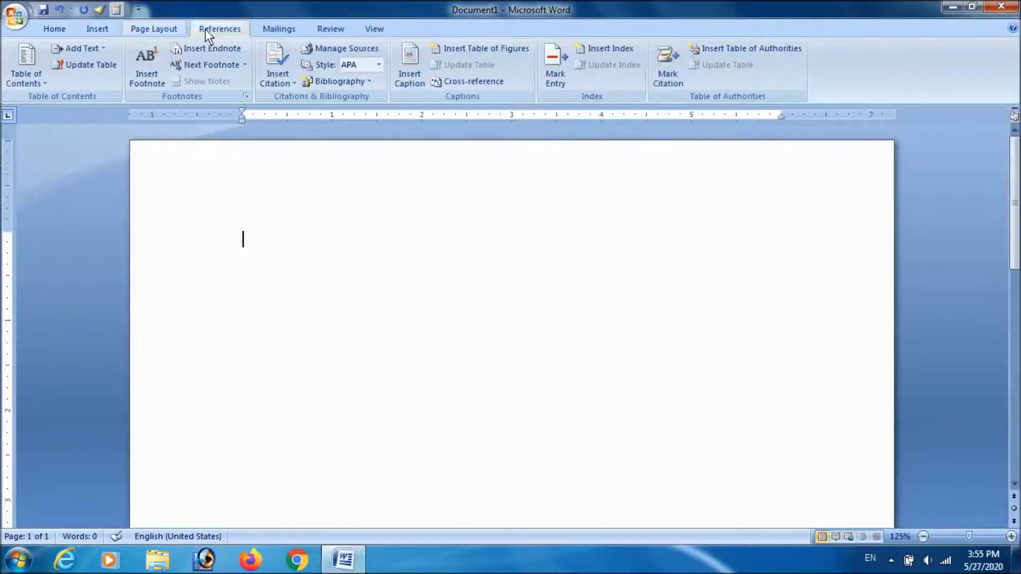
{"action": "left_click", "coordinate": [269, 30]}
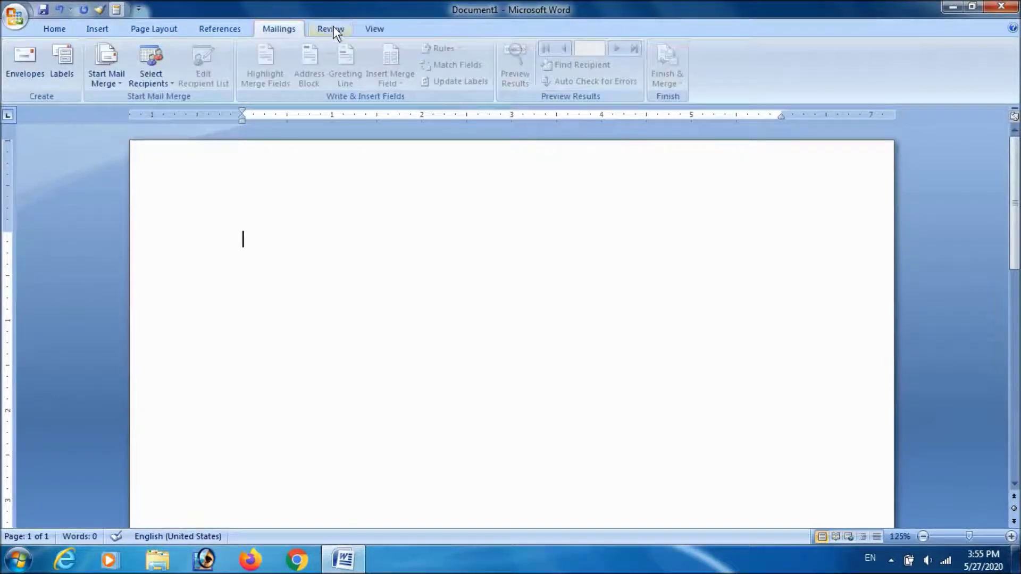
{"action": "left_click", "coordinate": [224, 30]}
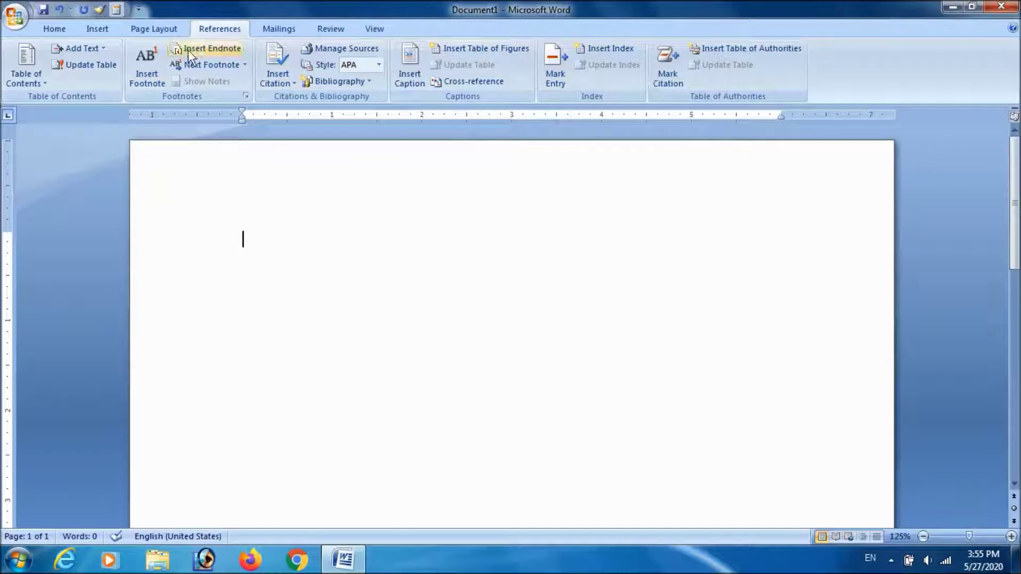
{"action": "left_click", "coordinate": [55, 30]}
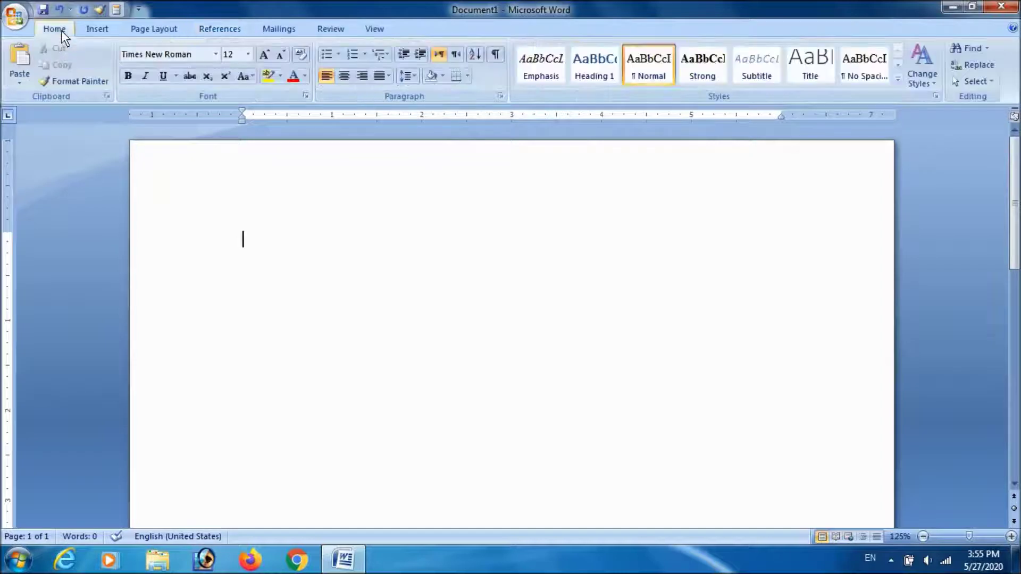
{"action": "left_click", "coordinate": [14, 17]}
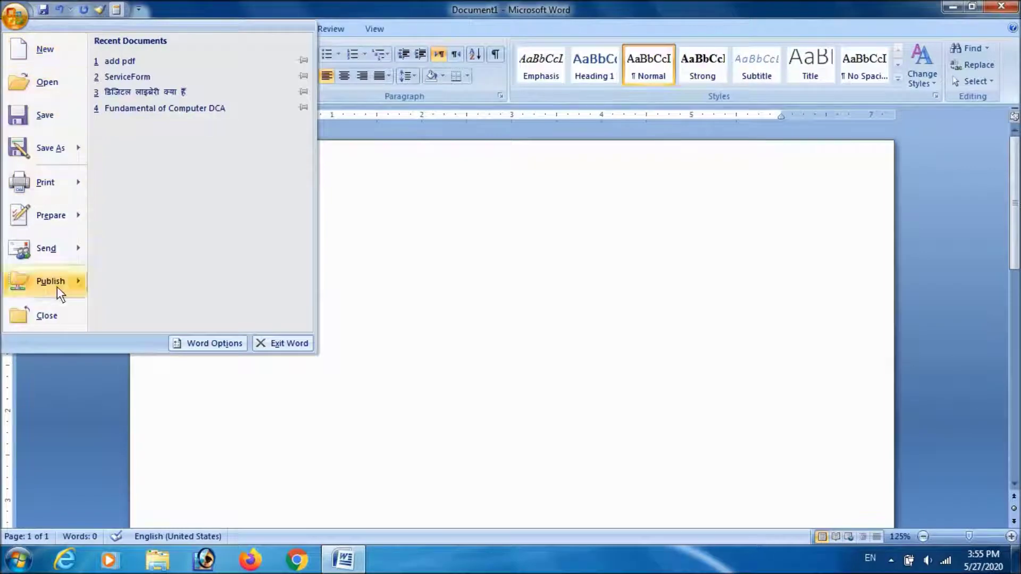
{"action": "left_click", "coordinate": [477, 295]}
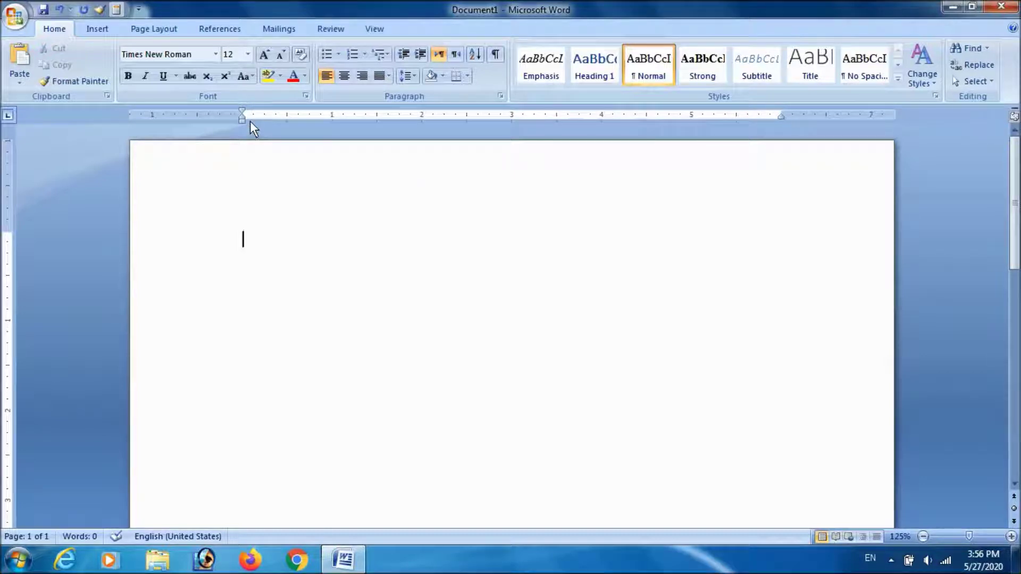
Step: Show one whole page of the document and return the zoom to 100%
{"action": "left_click_drag", "start_coordinate": [241, 119], "coordinate": [240, 120]}
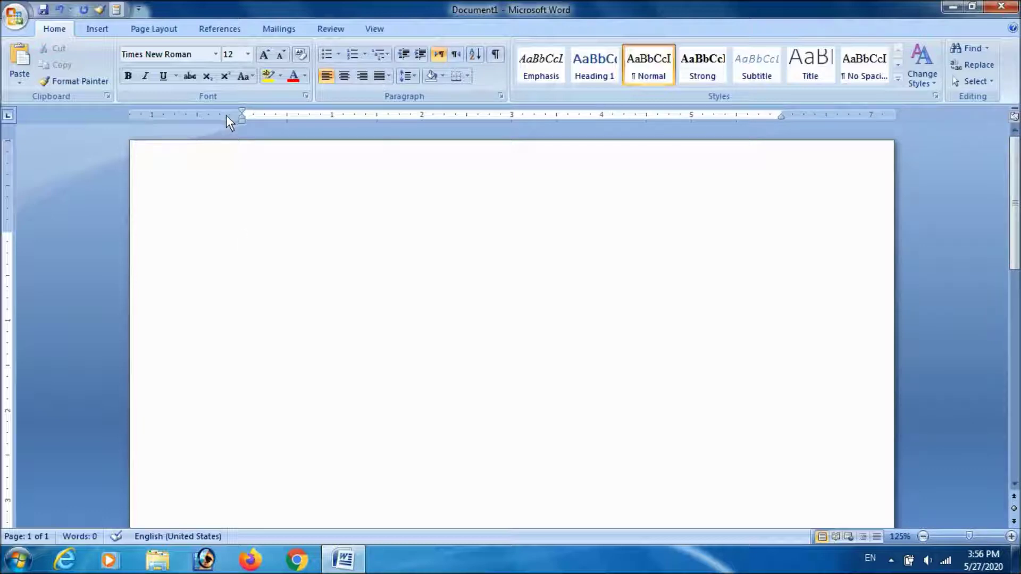
{"action": "left_click", "coordinate": [375, 28]}
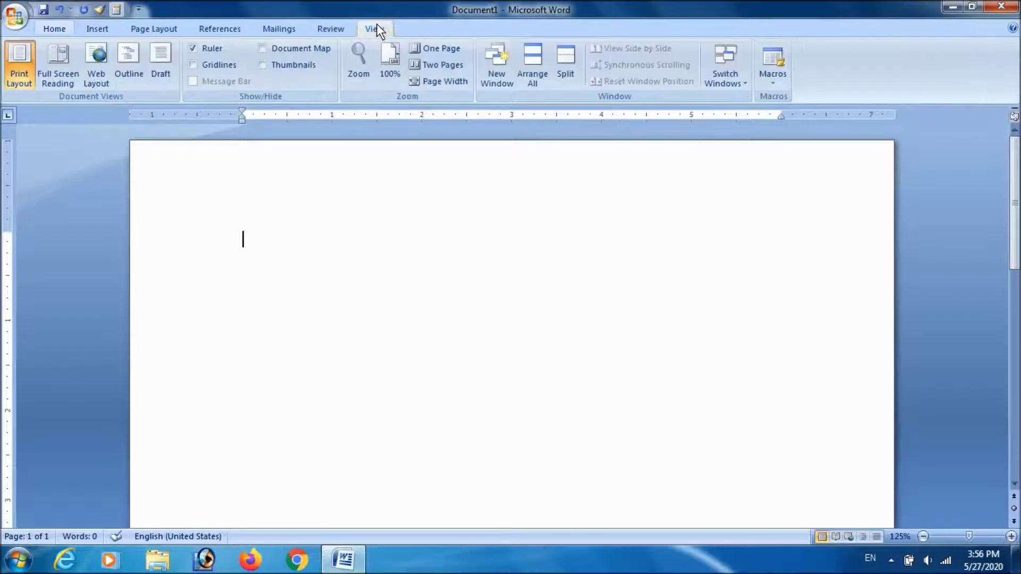
{"action": "left_click", "coordinate": [431, 50]}
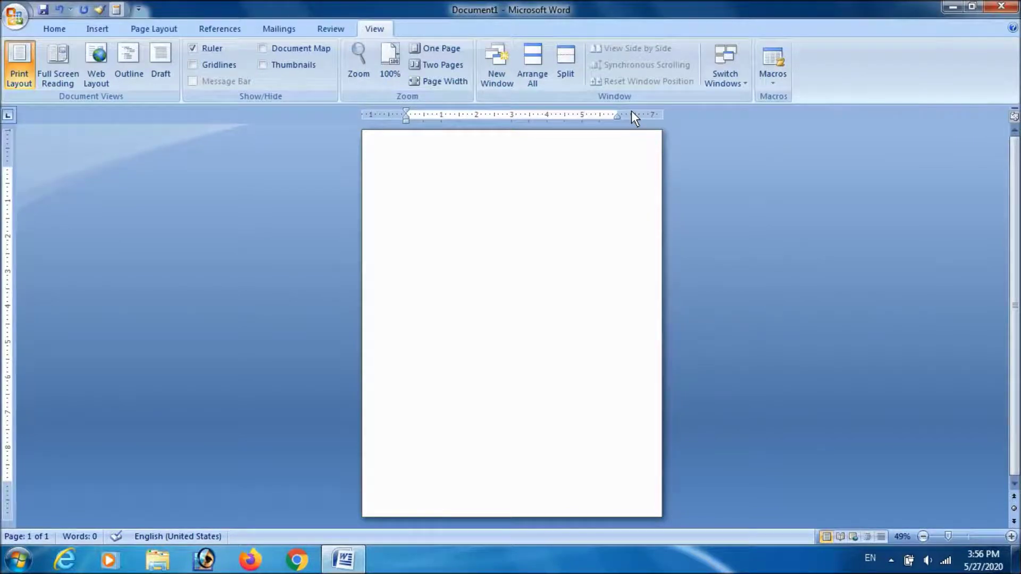
{"action": "left_click", "coordinate": [389, 63]}
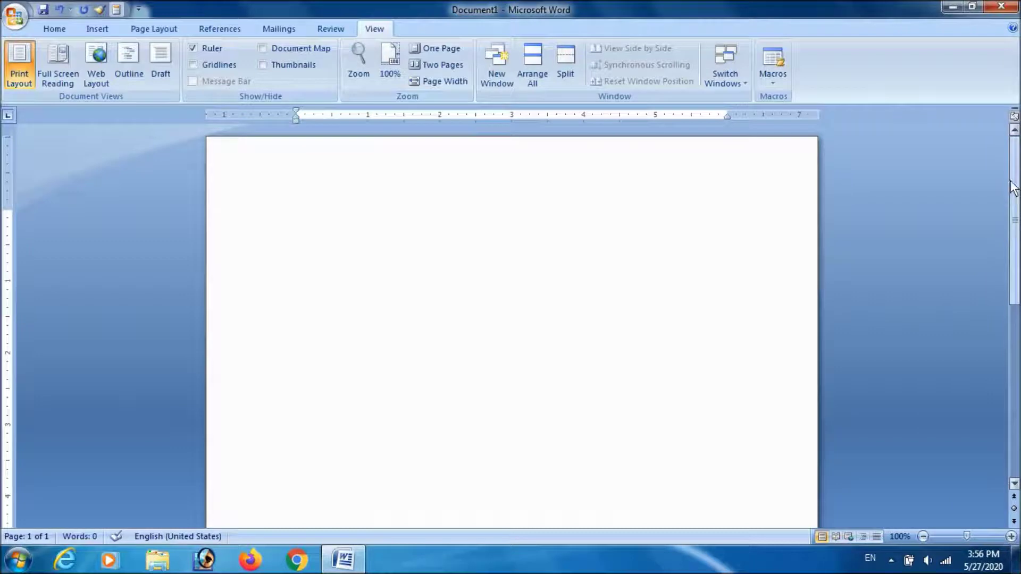
{"action": "mouse_move", "coordinate": [1016, 179]}
{"action": "left_mouse_down"}
{"action": "mouse_move", "coordinate": [1016, 350]}
{"action": "mouse_move", "coordinate": [1012, 297]}
{"action": "mouse_move", "coordinate": [1011, 375]}
{"action": "mouse_move", "coordinate": [1014, 174]}
{"action": "mouse_move", "coordinate": [1003, 444]}
{"action": "mouse_move", "coordinate": [1013, 193]}
{"action": "left_mouse_up"}
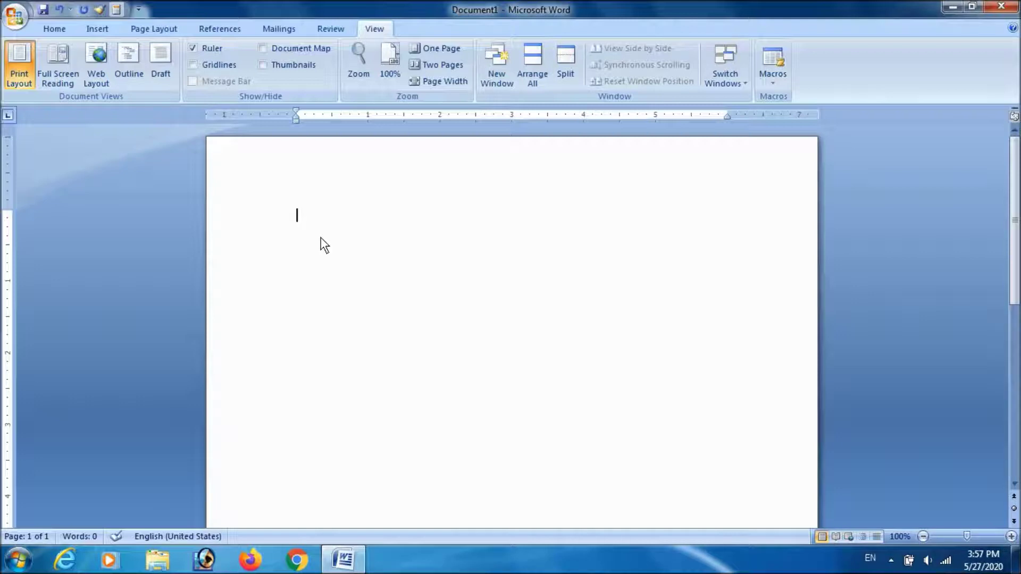
Step: Enter the test text "ghk jk" in the blank document and delete it
{"action": "type", "text": "ghk jk"}
{"action": "key", "text": "BackSpace"}
{"action": "key", "text": "BackSpace"}
{"action": "key", "text": "BackSpace"}
{"action": "key", "text": "BackSpace"}
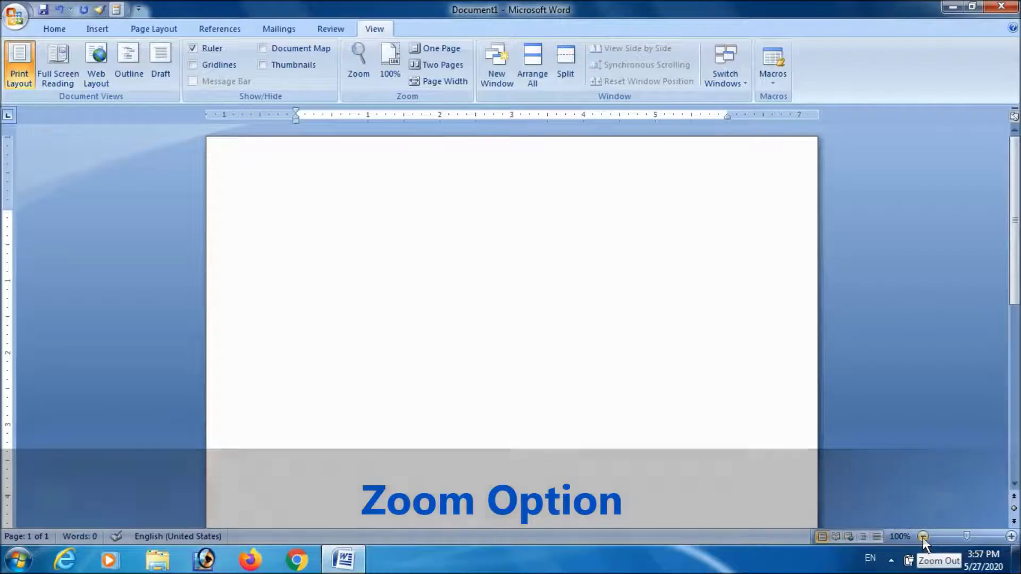
Step: Try the zoom range by reducing the page to 10%, enlarging it to 500% and reducing it to 10% again
{"action": "left_click", "coordinate": [905, 537]}
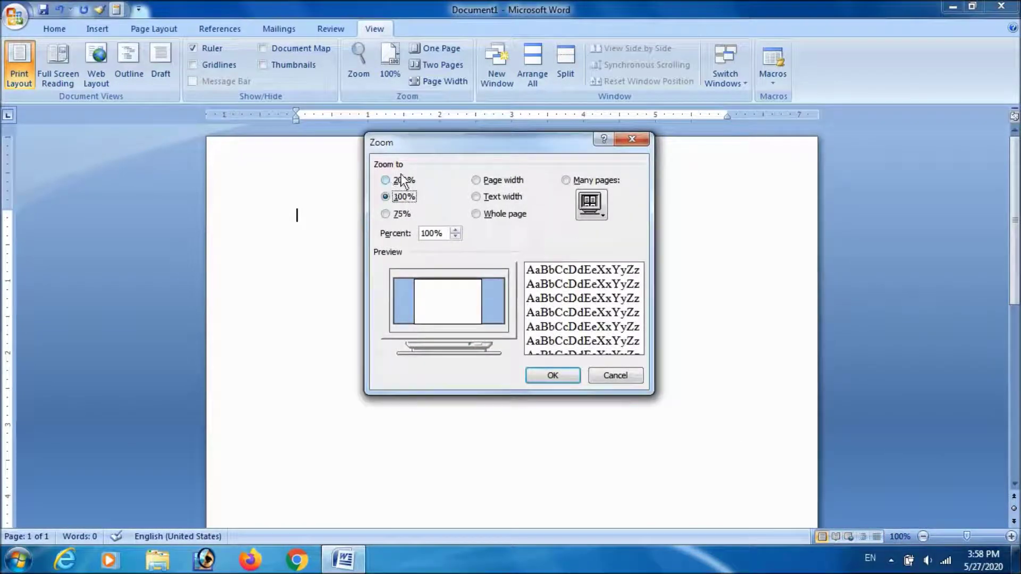
{"action": "left_click", "coordinate": [612, 377]}
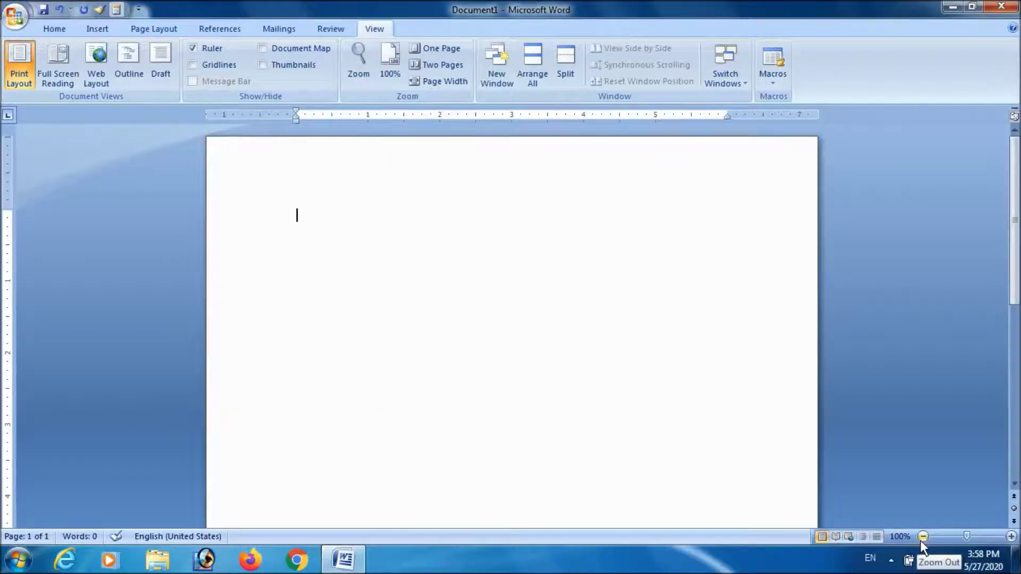
{"action": "left_click", "coordinate": [922, 538]}
{"action": "left_click", "coordinate": [923, 537]}
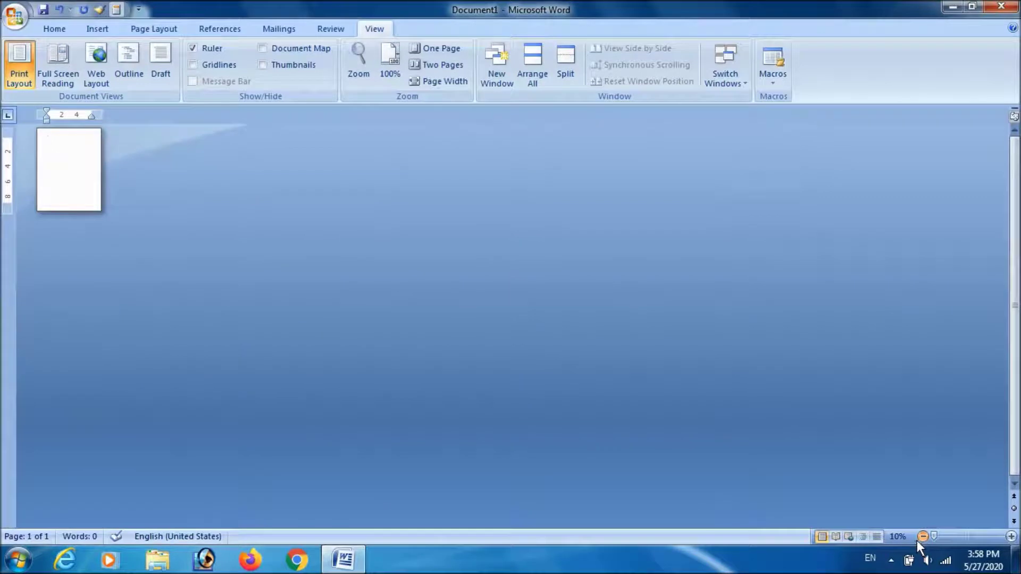
{"action": "left_click_drag", "start_coordinate": [932, 536], "coordinate": [1007, 546]}
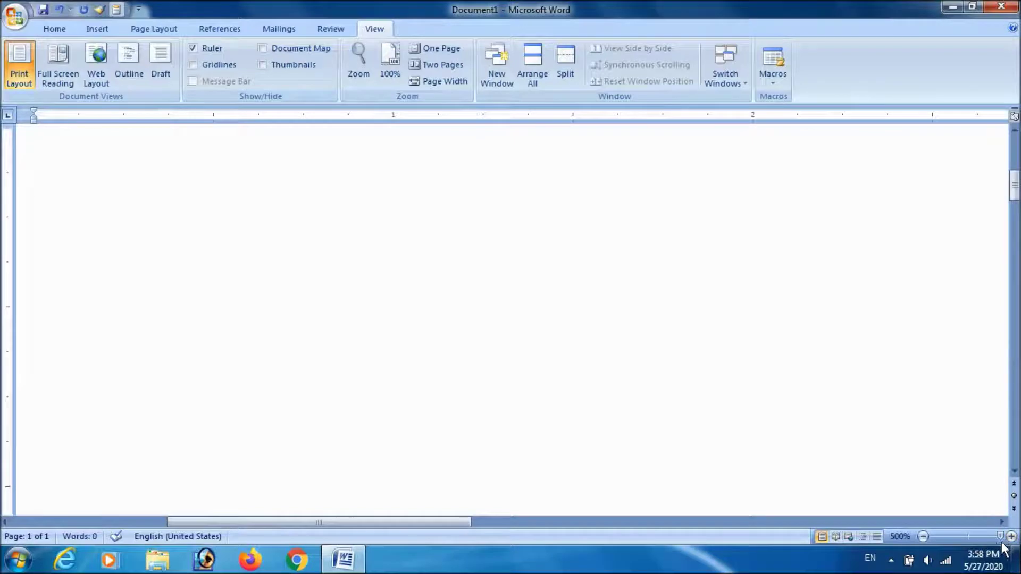
{"action": "left_click_drag", "start_coordinate": [999, 537], "coordinate": [921, 541]}
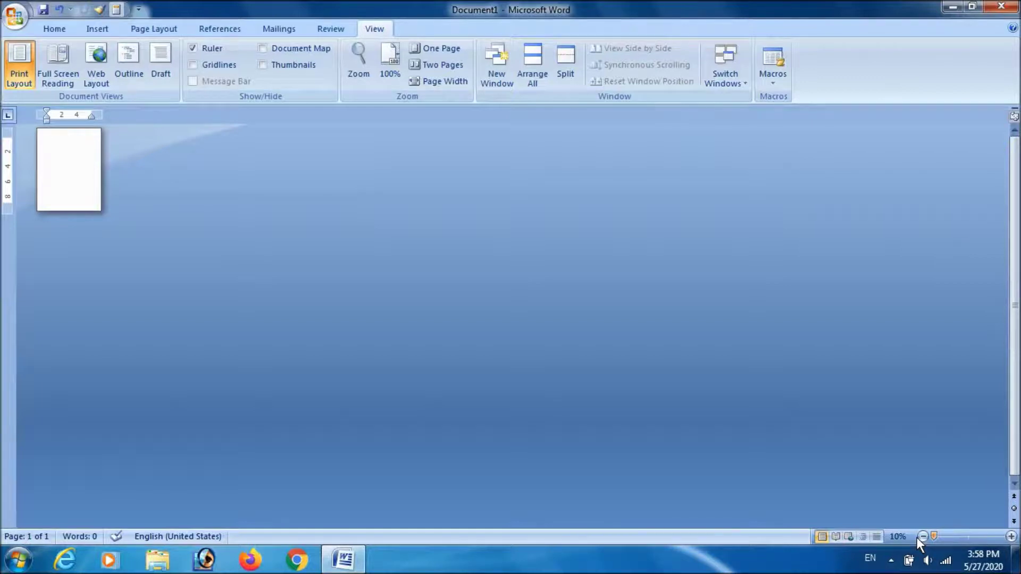
Step: Increase the document zoom gradually to 140%
{"action": "left_click", "coordinate": [1011, 537]}
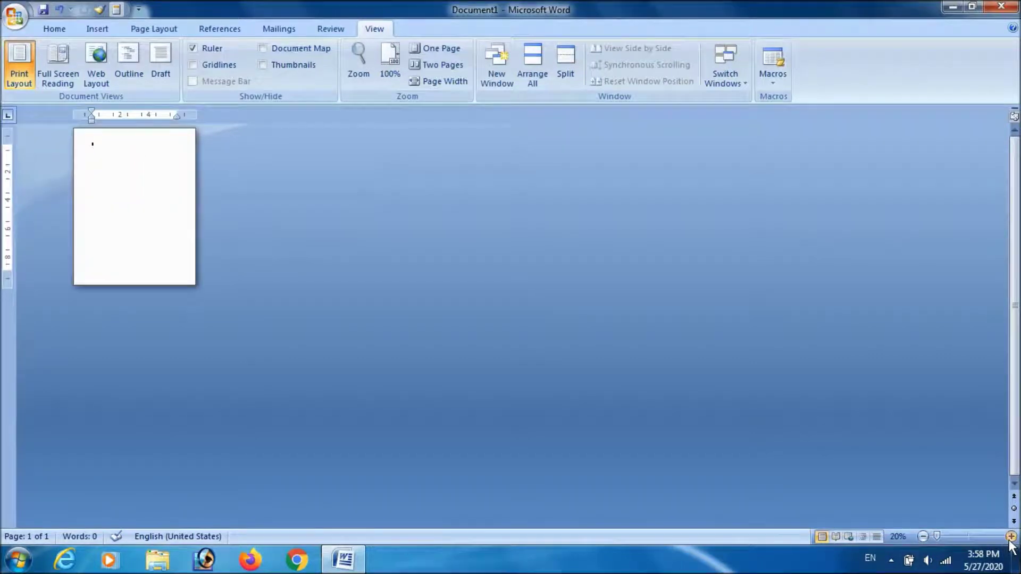
{"action": "left_click", "coordinate": [1011, 536]}
{"action": "left_click", "coordinate": [1011, 536]}
{"action": "left_click", "coordinate": [1011, 536]}
{"action": "left_click", "coordinate": [1010, 537]}
{"action": "left_click", "coordinate": [1011, 536]}
{"action": "left_click", "coordinate": [1011, 536]}
{"action": "left_click", "coordinate": [1011, 536]}
{"action": "left_click", "coordinate": [1010, 536]}
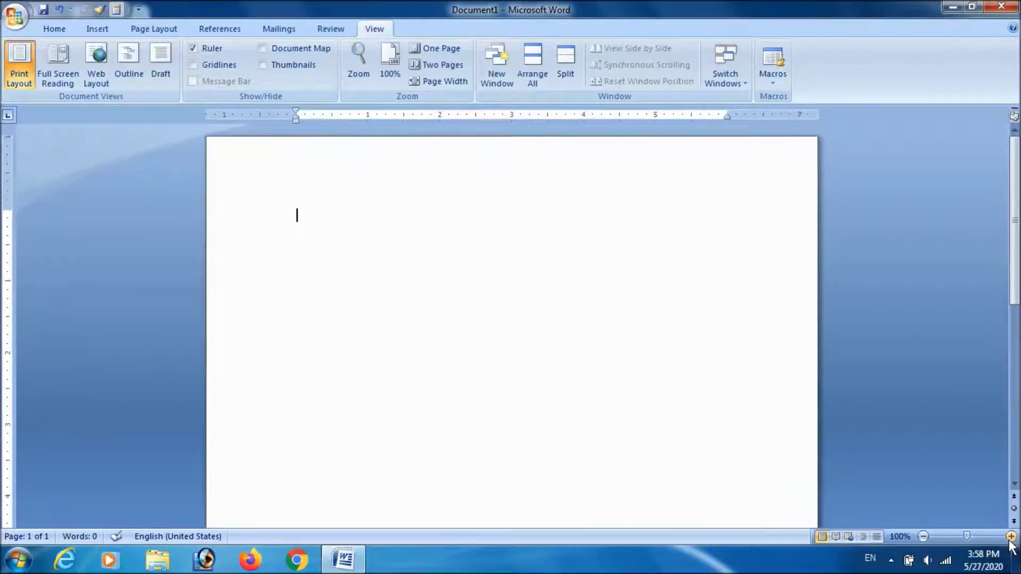
{"action": "left_click", "coordinate": [1011, 536]}
{"action": "left_click", "coordinate": [1011, 537]}
{"action": "left_click", "coordinate": [1011, 536]}
{"action": "left_click", "coordinate": [1010, 536]}
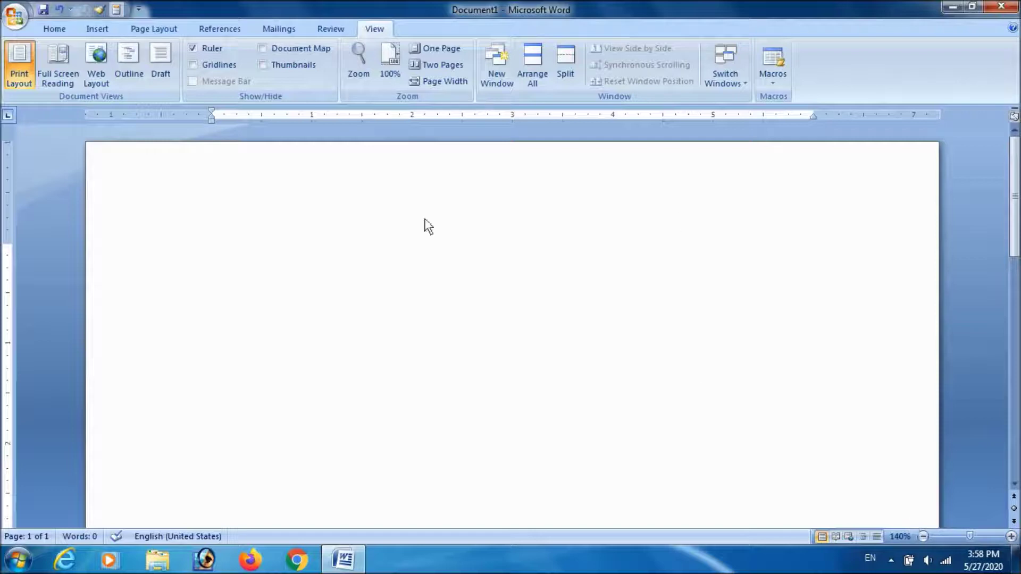
Step: Review the command groups for inserting, page layout, references, mailings and document views, ending on the Home commands
{"action": "left_click", "coordinate": [68, 29]}
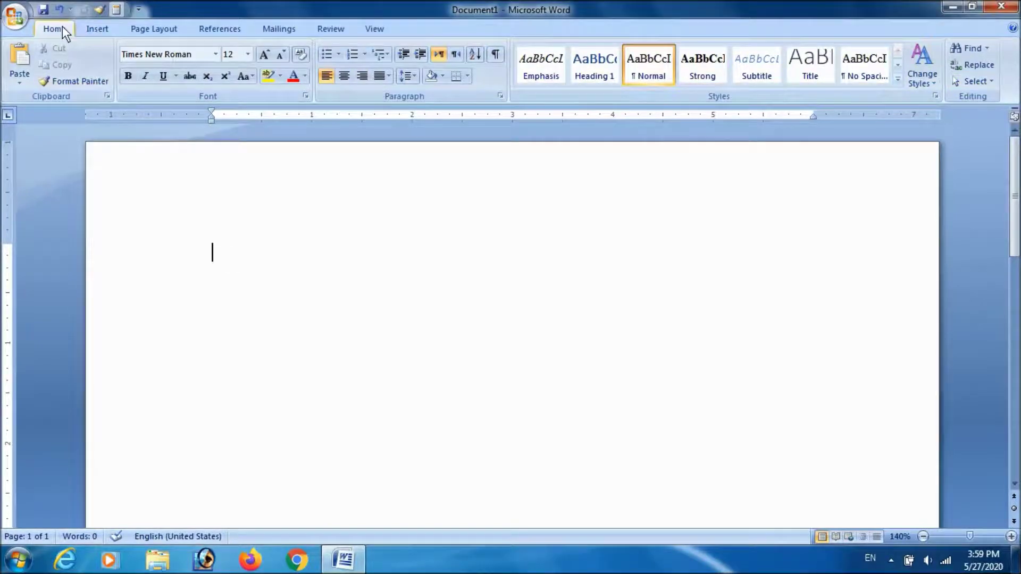
{"action": "left_click", "coordinate": [105, 29]}
{"action": "left_click", "coordinate": [142, 30]}
{"action": "left_click", "coordinate": [212, 29]}
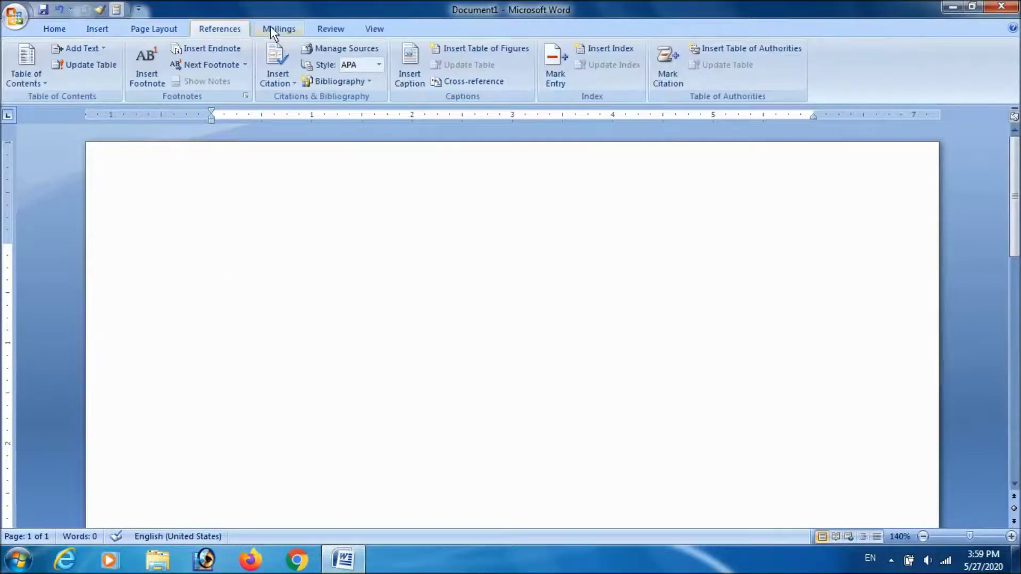
{"action": "left_click", "coordinate": [272, 28]}
{"action": "scroll", "coordinate": [371, 29], "scroll_direction": "down", "scroll_amount": 1}
{"action": "scroll", "coordinate": [371, 28], "scroll_direction": "down", "scroll_amount": 1}
{"action": "scroll", "coordinate": [352, 29], "scroll_direction": "up", "scroll_amount": 1}
{"action": "left_click", "coordinate": [366, 28]}
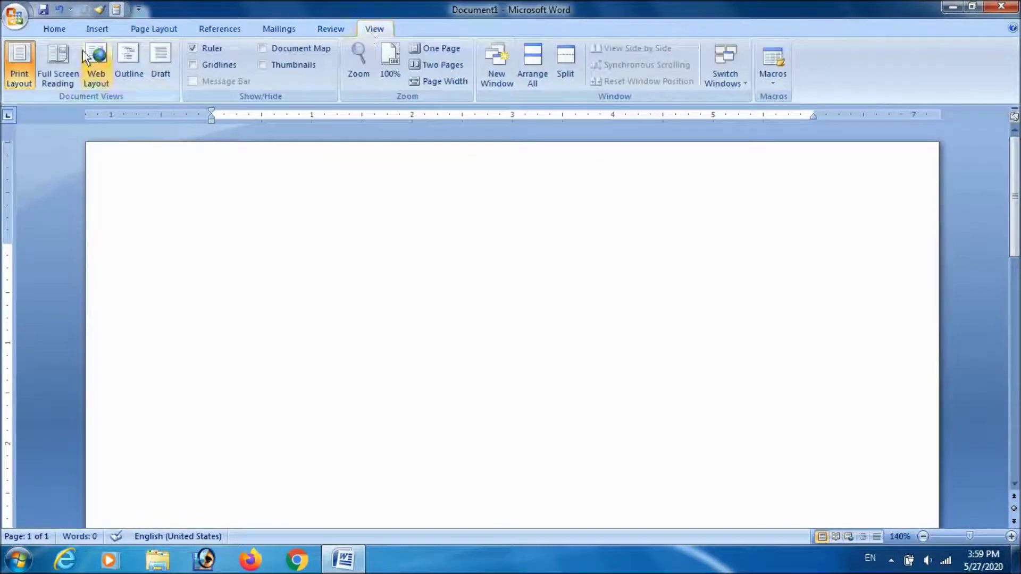
{"action": "left_click", "coordinate": [53, 29]}
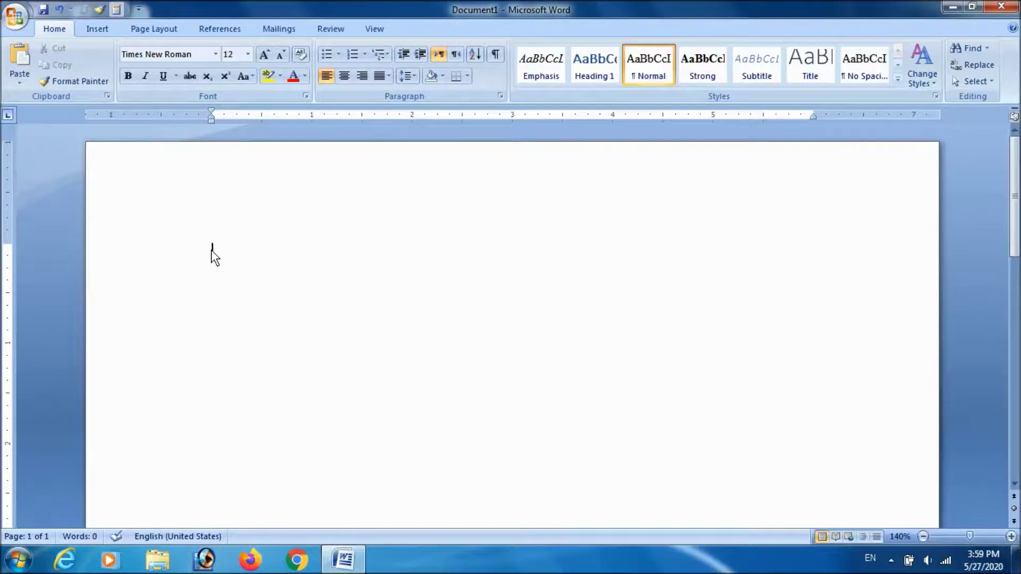
Step: Generate sample paragraphs at the start of the blank document with =rand()
{"action": "type", "text": "="}
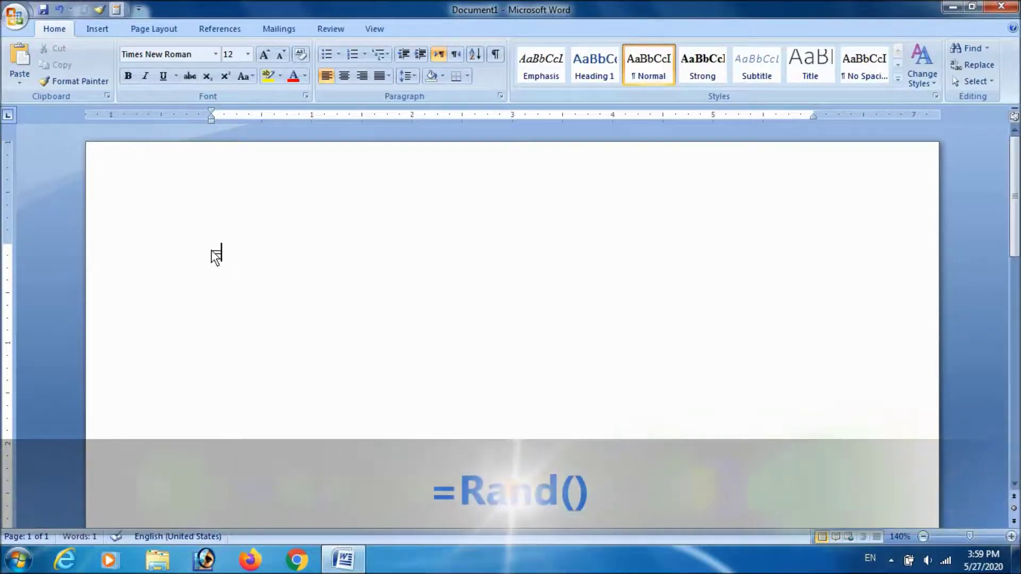
{"action": "type", "text": "rand"}
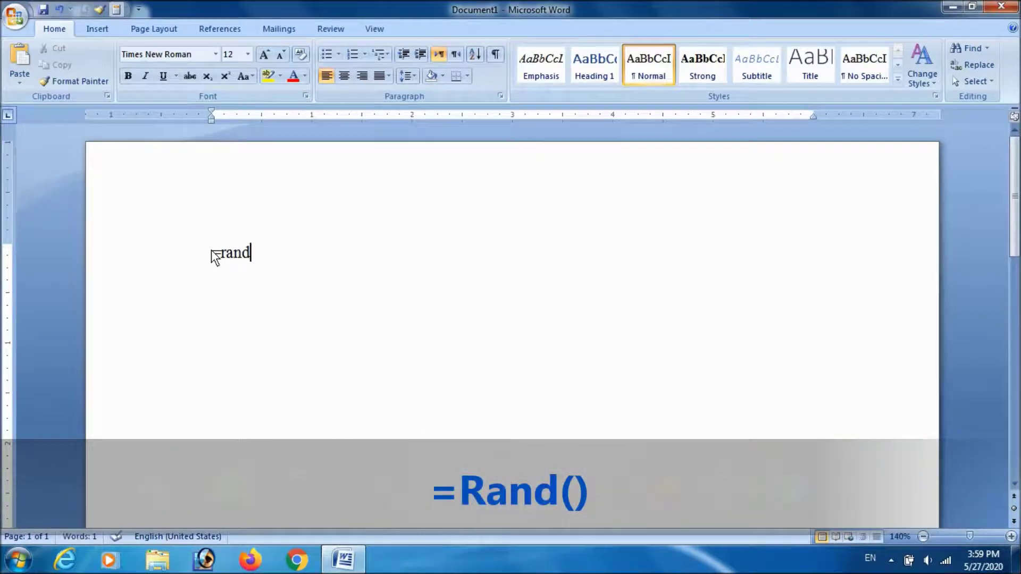
{"action": "type", "text": "()"}
{"action": "key", "text": "Return"}
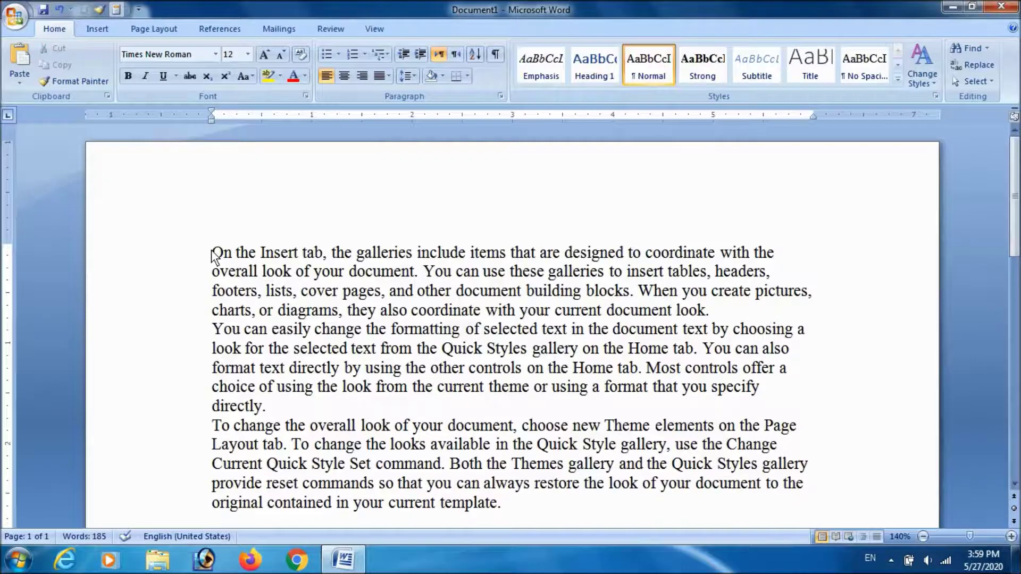
{"action": "scroll", "coordinate": [205, 248], "scroll_direction": "down", "scroll_amount": 1}
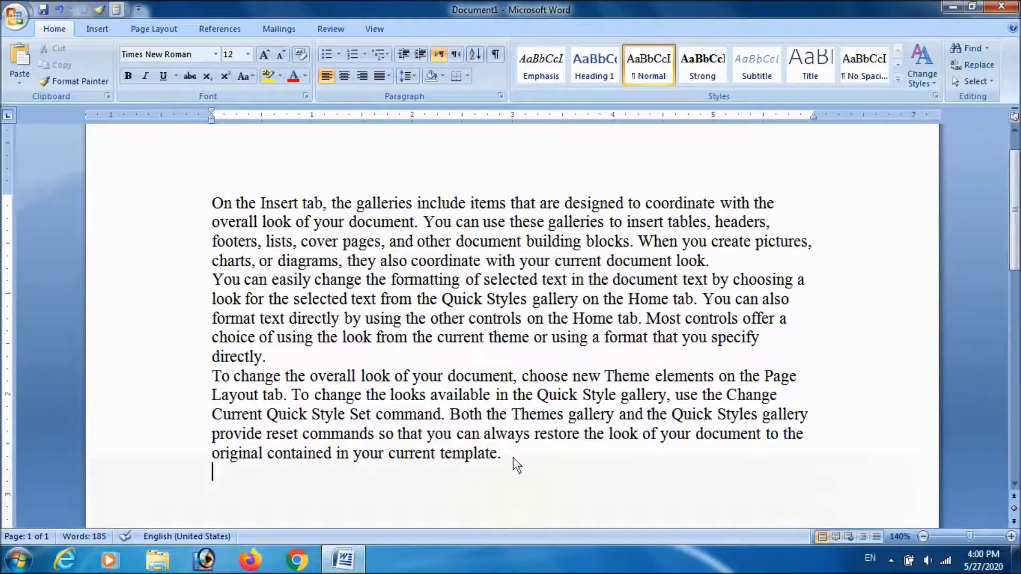
Step: Delete all the sample text from the document
{"action": "key", "text": "ctrl+a"}
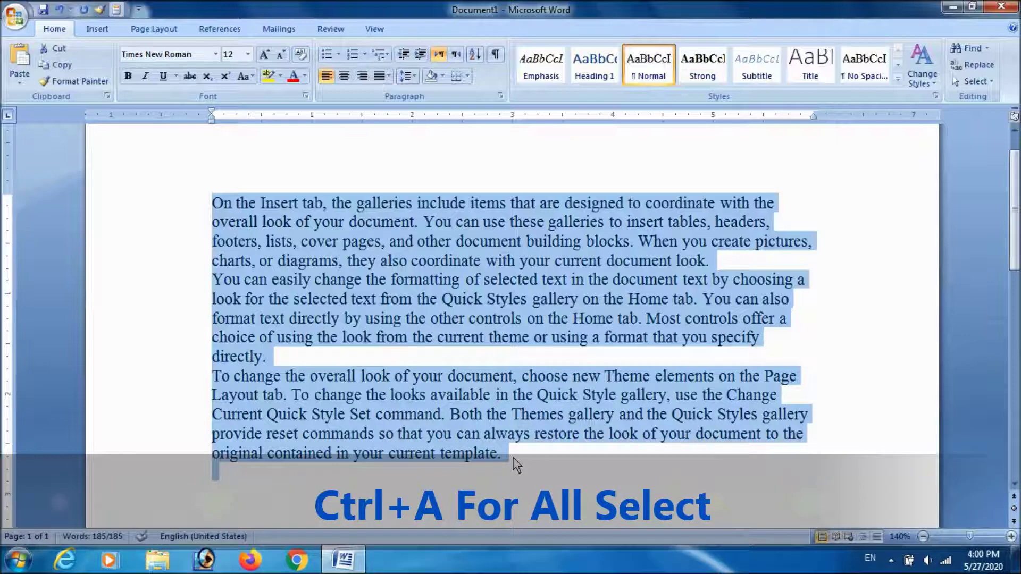
{"action": "key", "text": "Delete"}
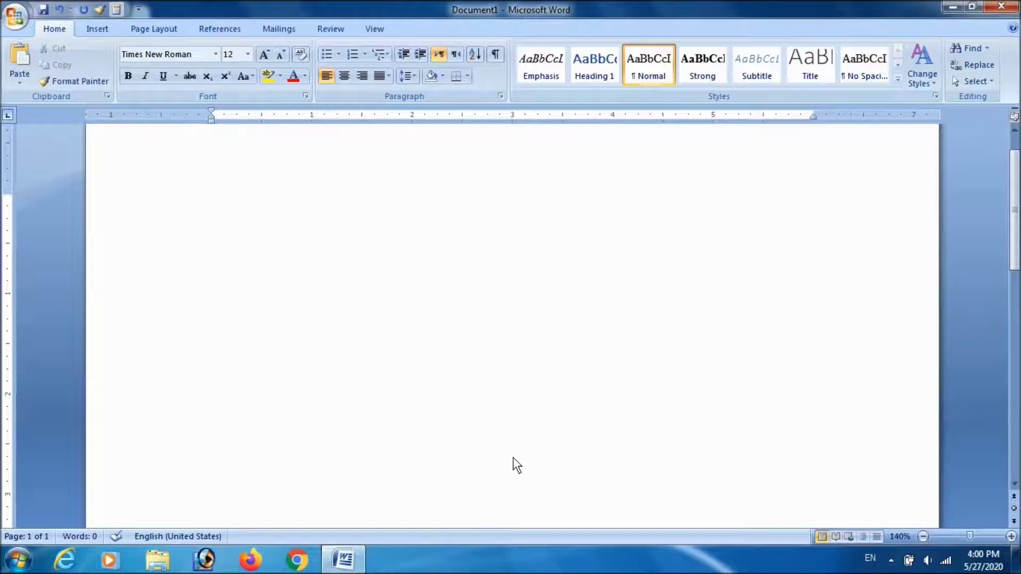
Step: Try generating one sample paragraph of one sentence with =rand(1,1), and undo it back to a blank page
{"action": "type", "text": "=rand("}
{"action": "type", "text": "1"}
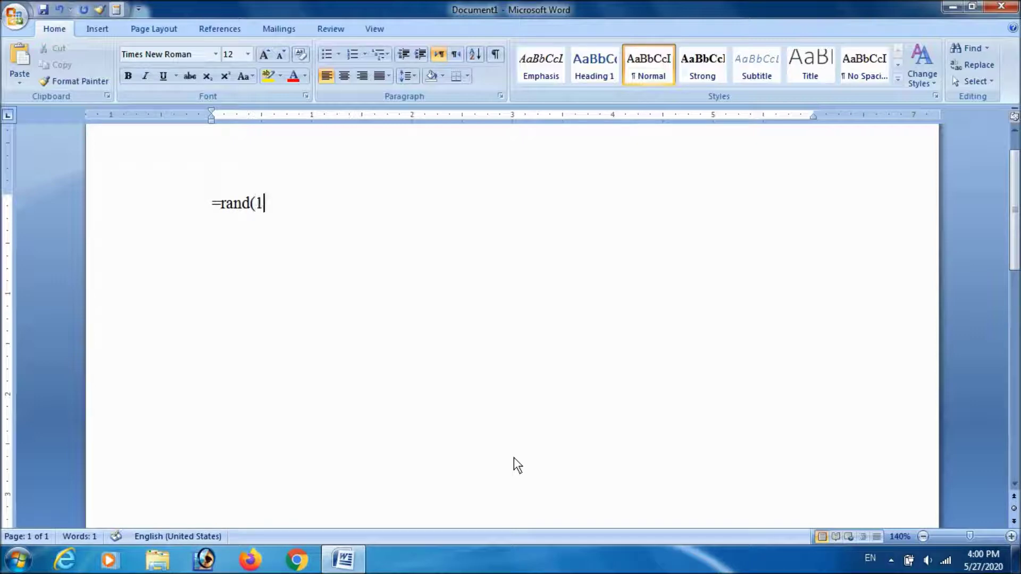
{"action": "type", "text": ",1)"}
{"action": "key", "text": "Return"}
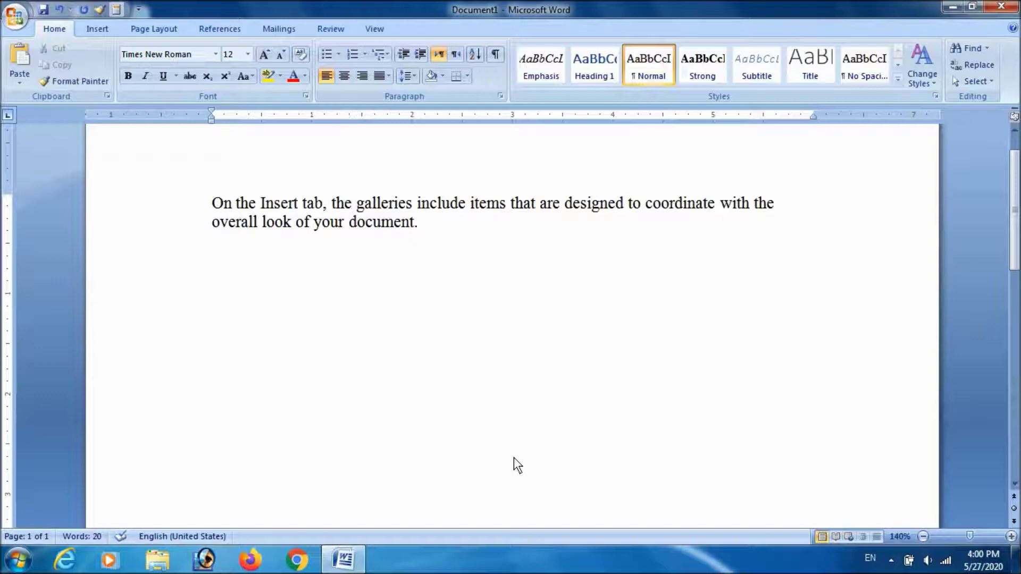
{"action": "key", "text": "ctrl+z"}
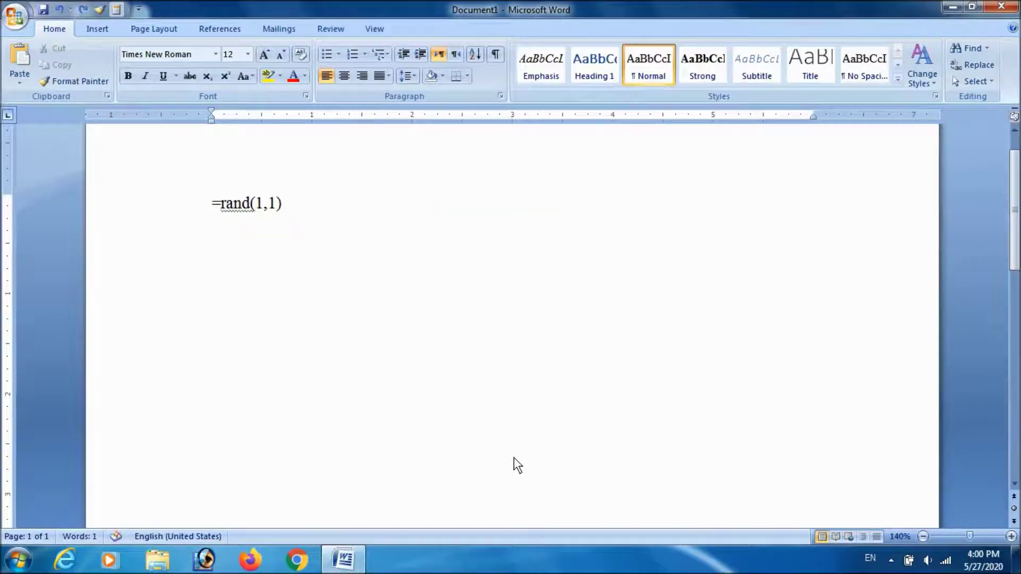
{"action": "key", "text": "ctrl+z"}
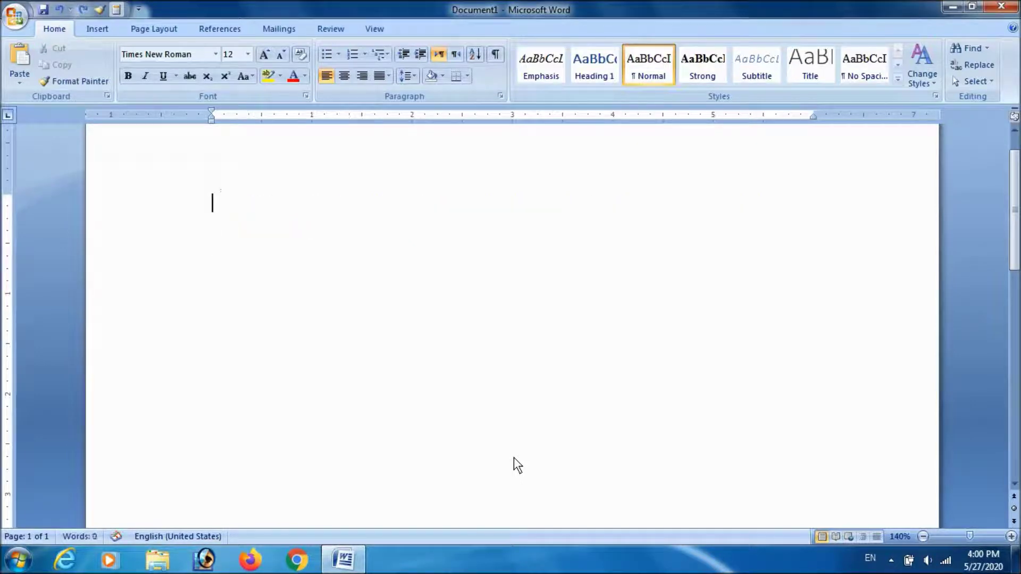
Step: Try generating five sample paragraphs of one sentence each with =rand(5,1), and undo it back to a blank page
{"action": "type", "text": "=rand("}
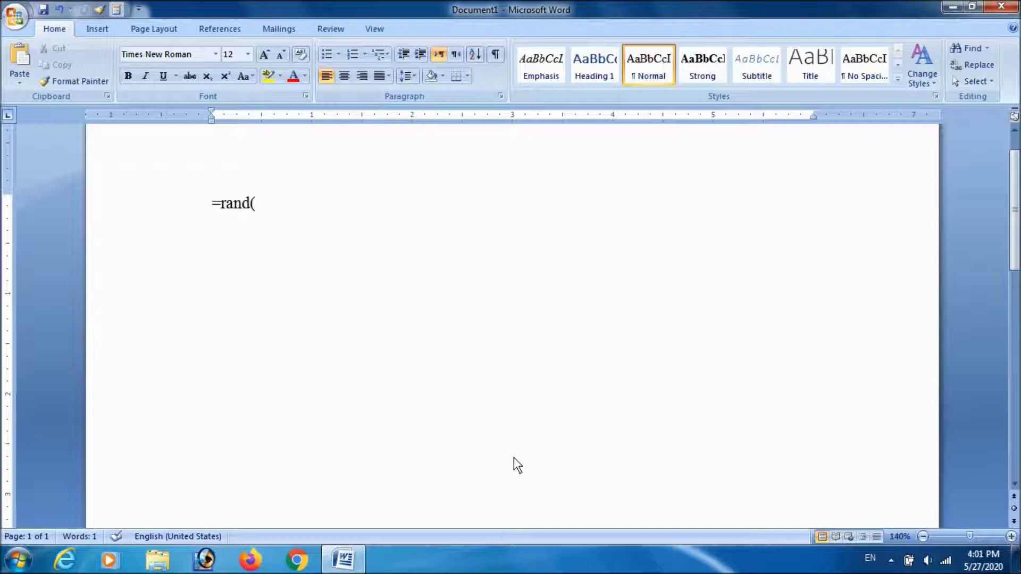
{"action": "type", "text": "5,1)"}
{"action": "key", "text": "Return"}
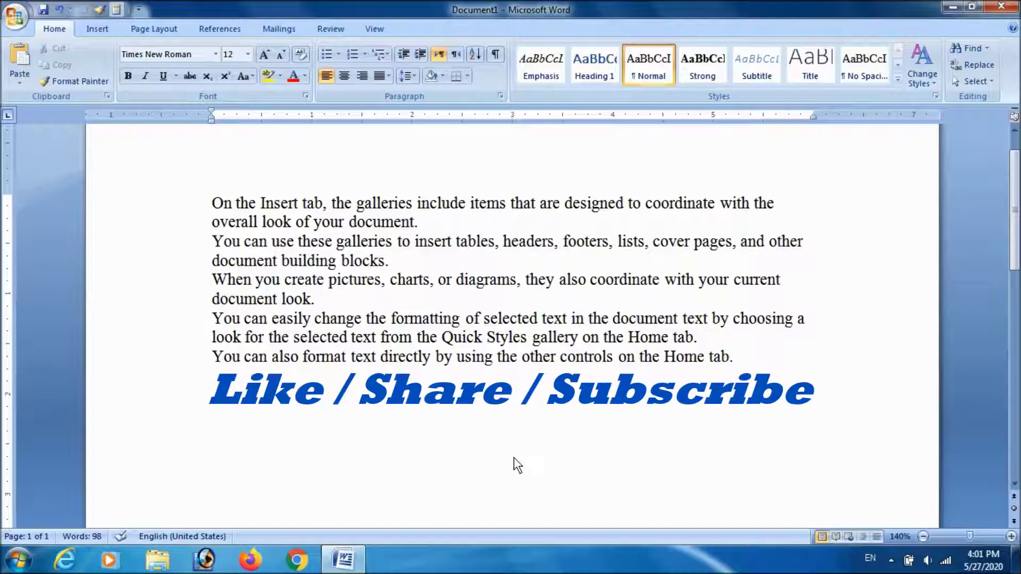
{"action": "key", "text": "ctrl+z"}
{"action": "key", "text": "ctrl+z"}
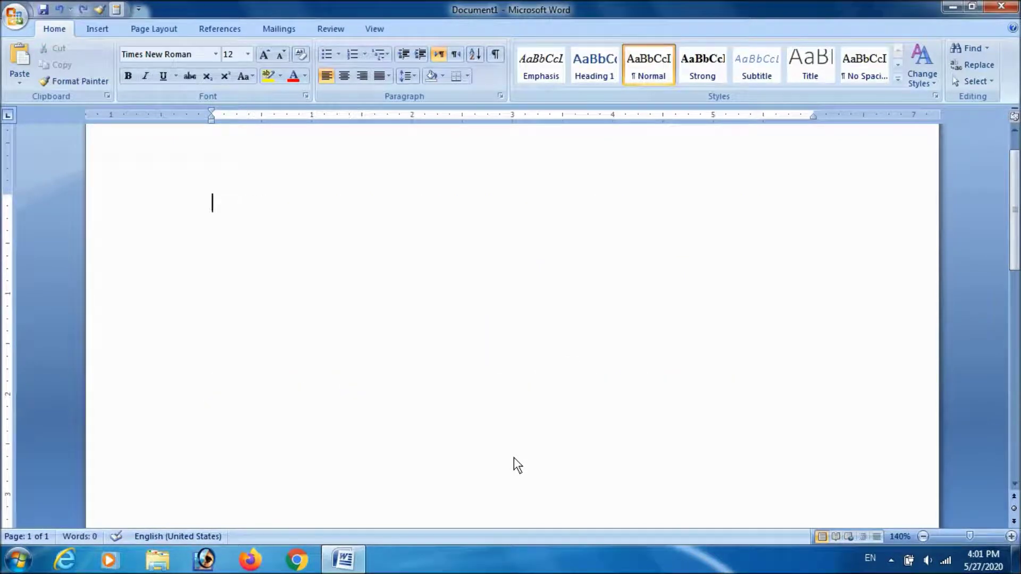
Step: Fill the blank page with the default sample paragraphs using =rand()
{"action": "type", "text": "=rand"}
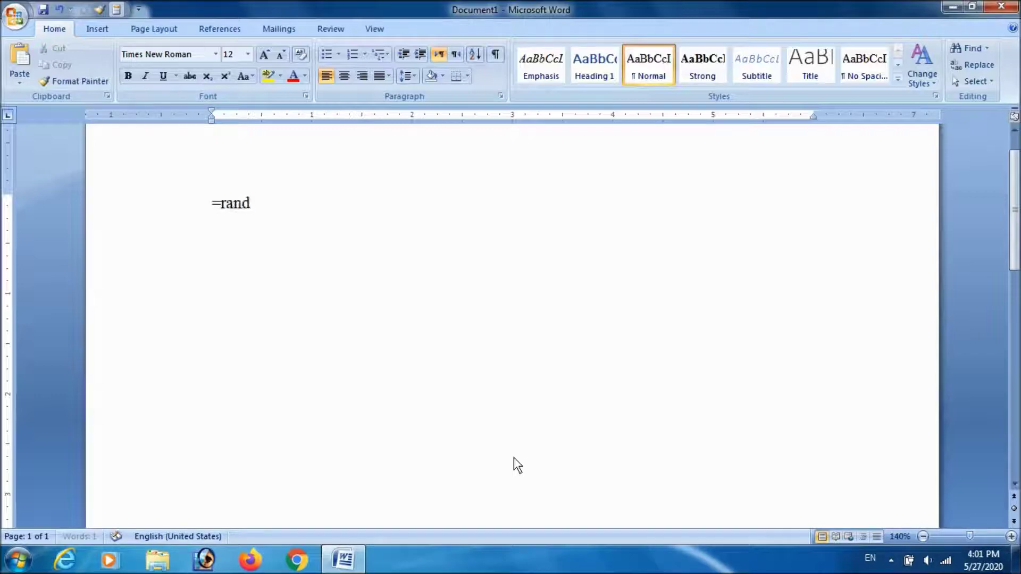
{"action": "type", "text": "()"}
{"action": "key", "text": "Return"}
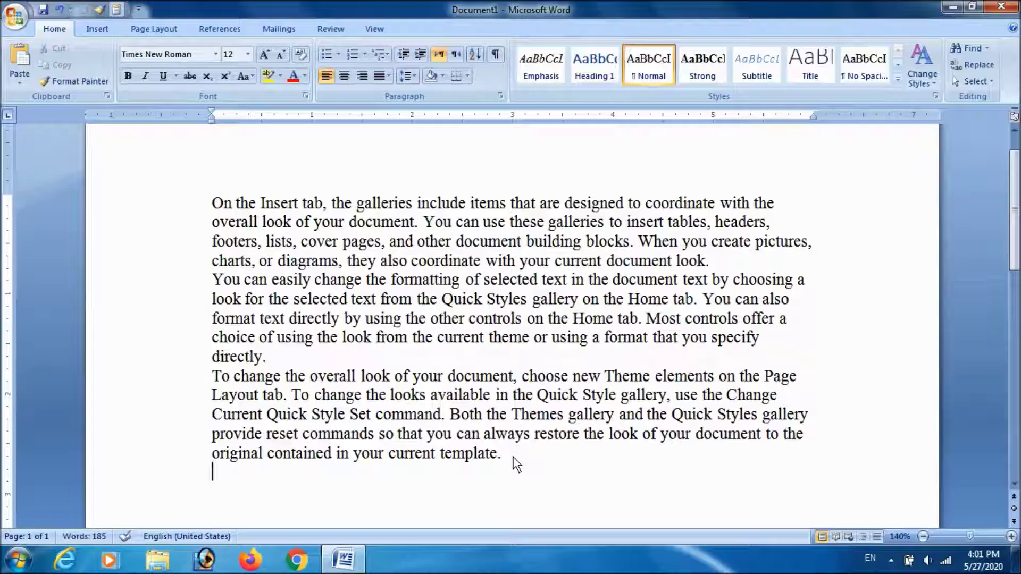
Step: Practise selecting parts of the opening paragraph's first line, forwards and backwards, and clear the selection
{"action": "scroll", "coordinate": [456, 290], "scroll_direction": "up", "scroll_amount": 1}
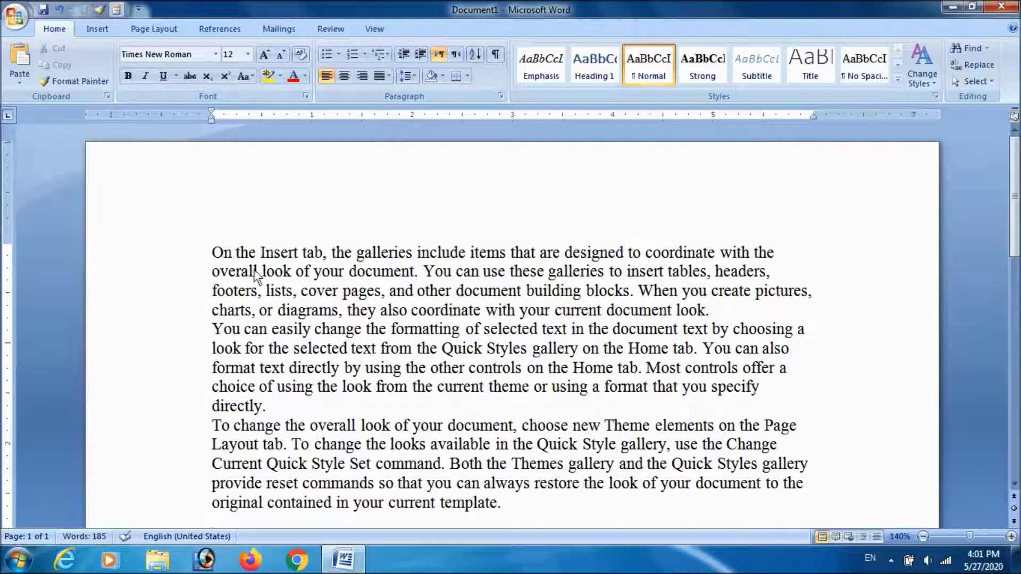
{"action": "left_click", "coordinate": [211, 253]}
{"action": "left_click_drag", "start_coordinate": [229, 248], "coordinate": [471, 261]}
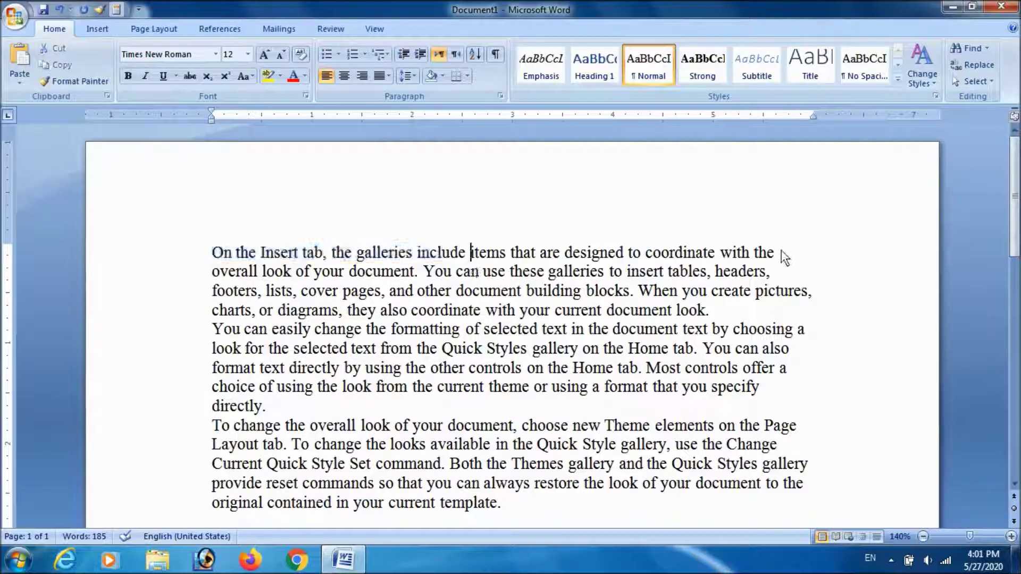
{"action": "left_click_drag", "start_coordinate": [779, 254], "coordinate": [399, 264]}
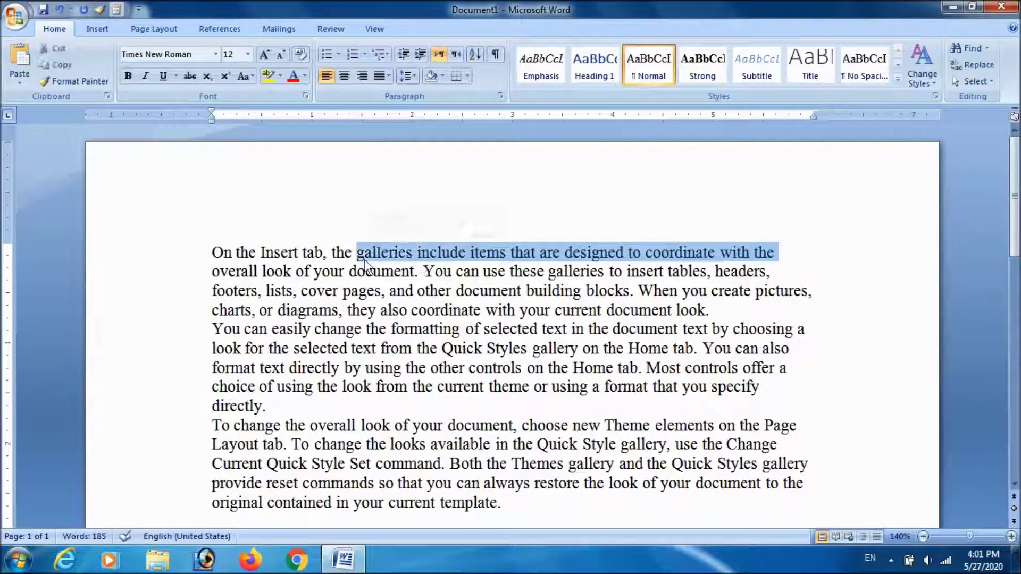
{"action": "left_click", "coordinate": [400, 260]}
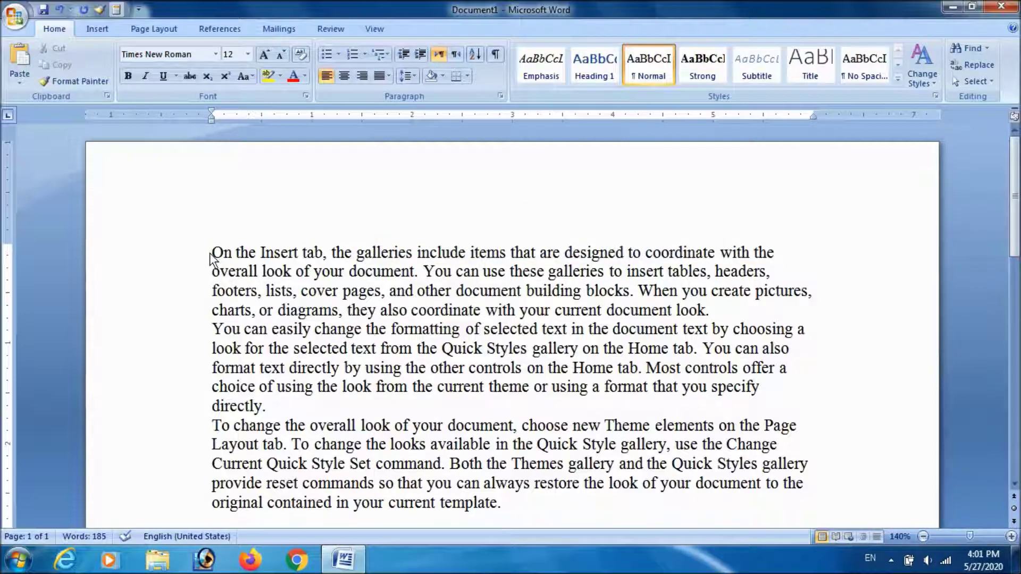
Step: Replace the first three lines of the opening paragraph with the letter b
{"action": "left_click", "coordinate": [211, 255]}
{"action": "left_click_drag", "start_coordinate": [215, 255], "coordinate": [422, 254]}
{"action": "left_click_drag", "start_coordinate": [502, 254], "coordinate": [764, 288]}
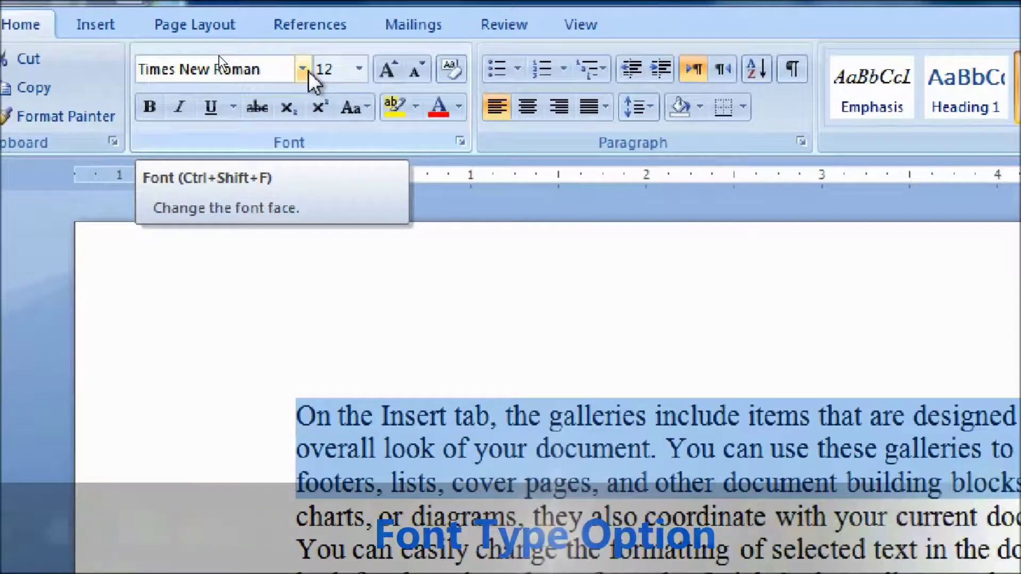
{"action": "type", "text": "b"}
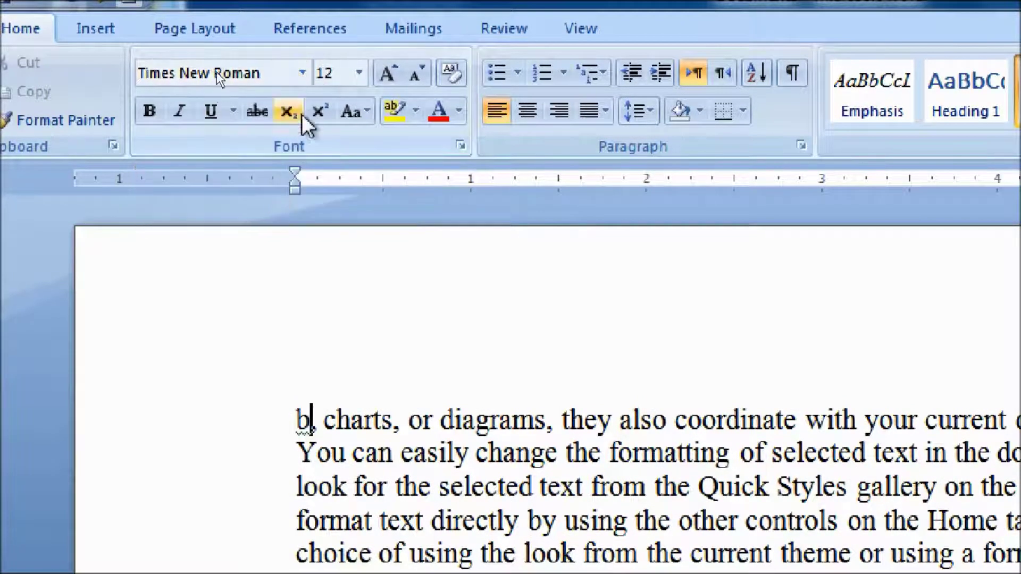
Step: Set the font at the insertion point to Showcard Gothic, and delete the stray b, comma and space before "charts"
{"action": "left_click", "coordinate": [302, 78]}
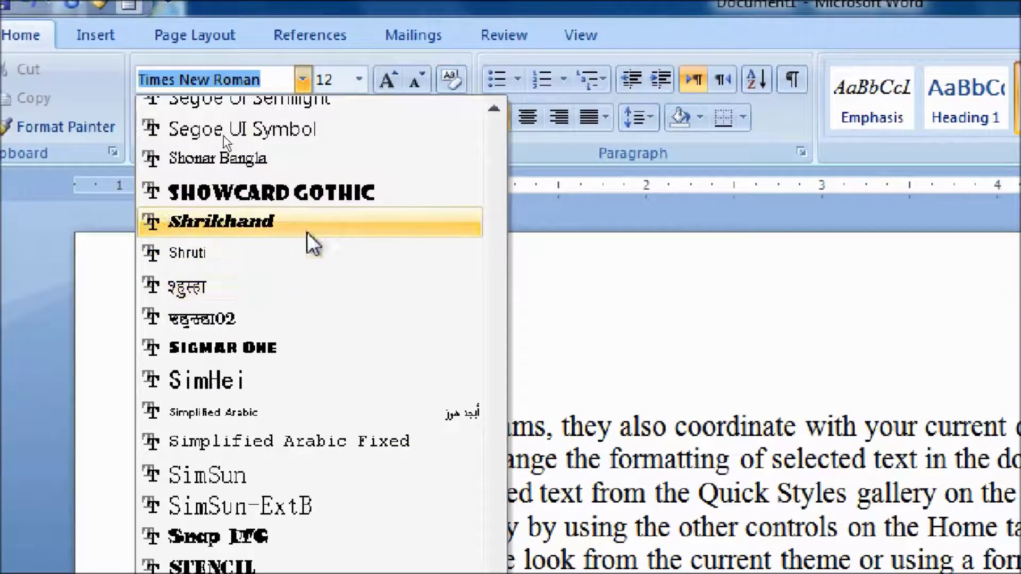
{"action": "left_click", "coordinate": [331, 190]}
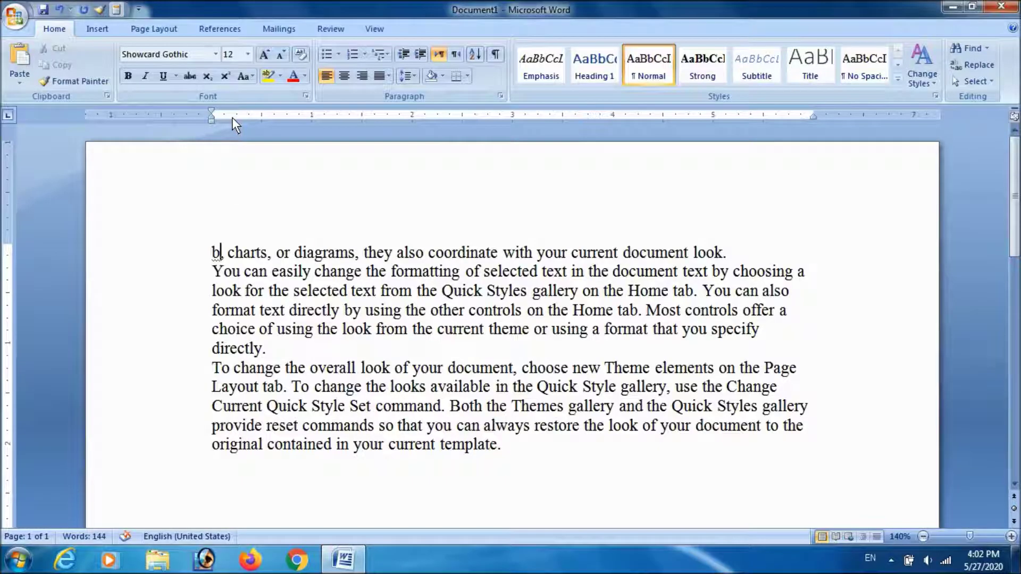
{"action": "left_click", "coordinate": [231, 255]}
{"action": "key", "text": "BackSpace"}
{"action": "key", "text": "BackSpace"}
{"action": "key", "text": "BackSpace"}
Step: Preview various fonts from the font list on the first three lines of text
{"action": "left_click_drag", "start_coordinate": [215, 252], "coordinate": [787, 303]}
{"action": "left_click", "coordinate": [215, 54]}
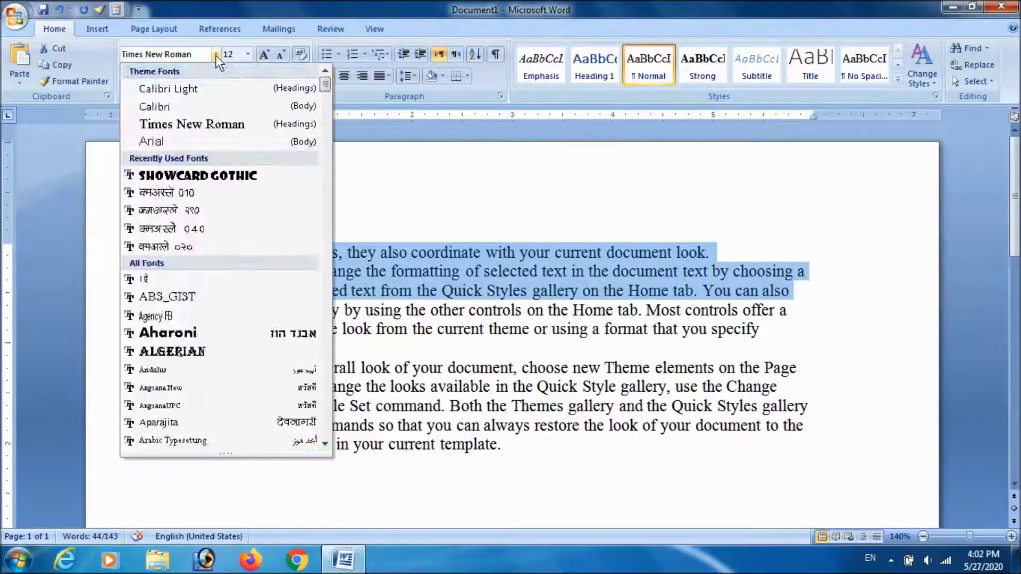
{"action": "scroll", "coordinate": [186, 296], "scroll_direction": "up", "scroll_amount": 12}
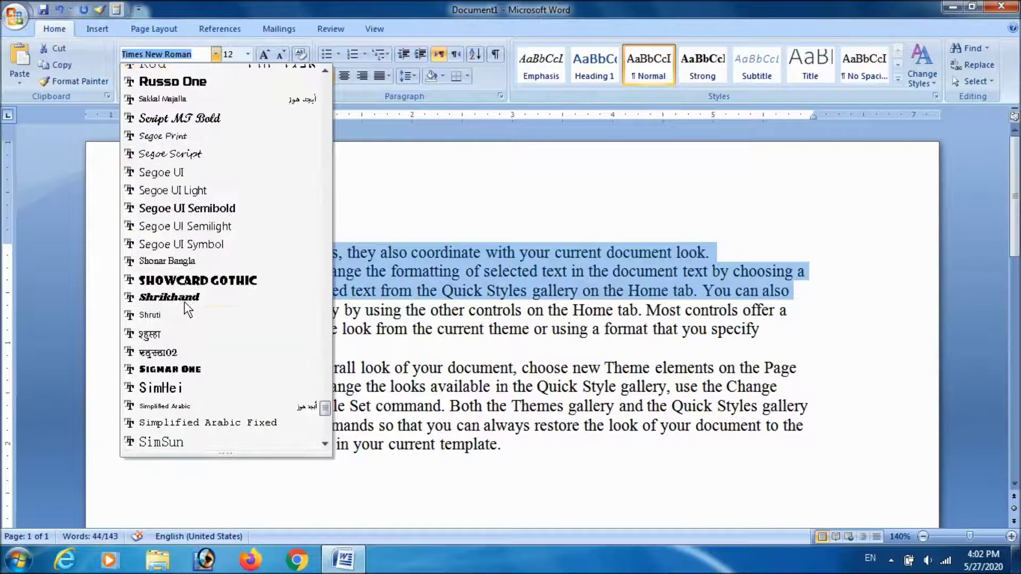
{"action": "scroll", "coordinate": [186, 295], "scroll_direction": "up", "scroll_amount": 15}
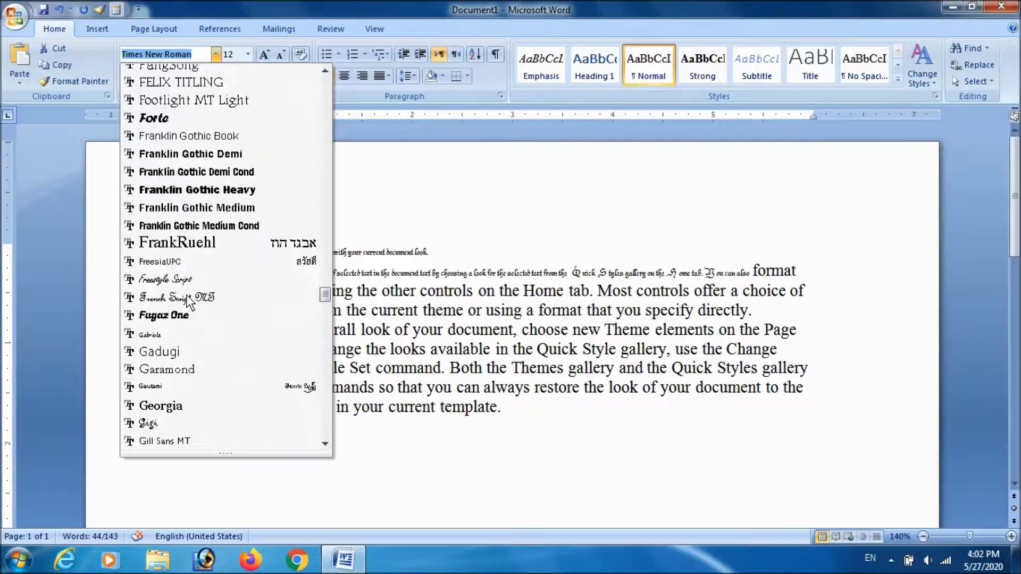
{"action": "scroll", "coordinate": [187, 302], "scroll_direction": "up", "scroll_amount": 15}
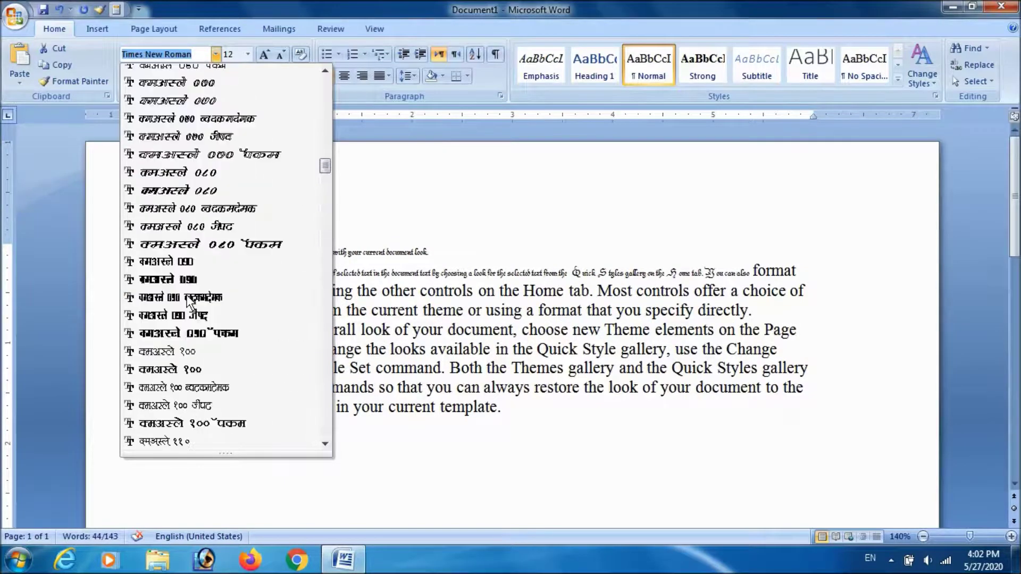
{"action": "scroll", "coordinate": [187, 302], "scroll_direction": "up", "scroll_amount": 12}
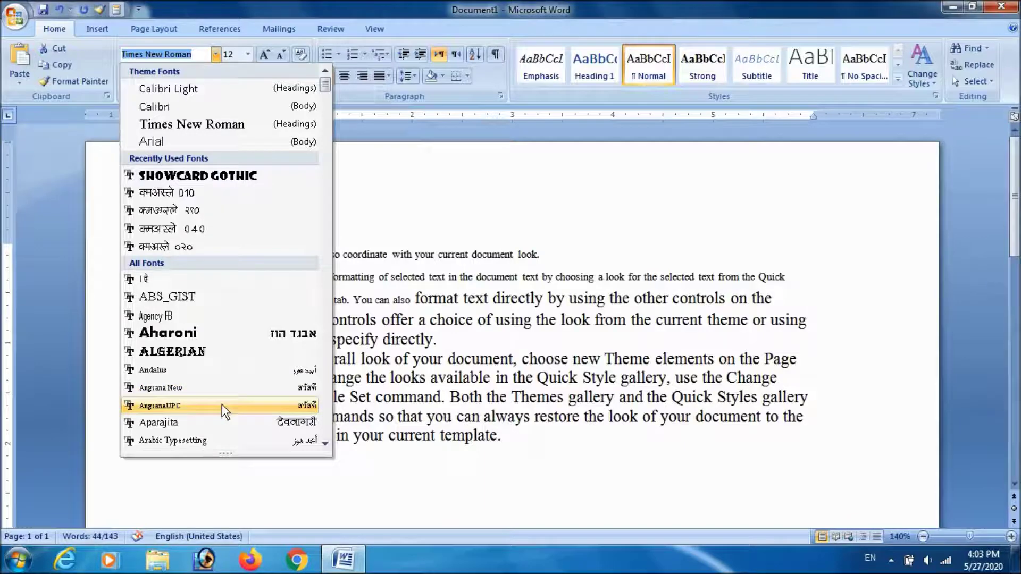
{"action": "left_click", "coordinate": [216, 440]}
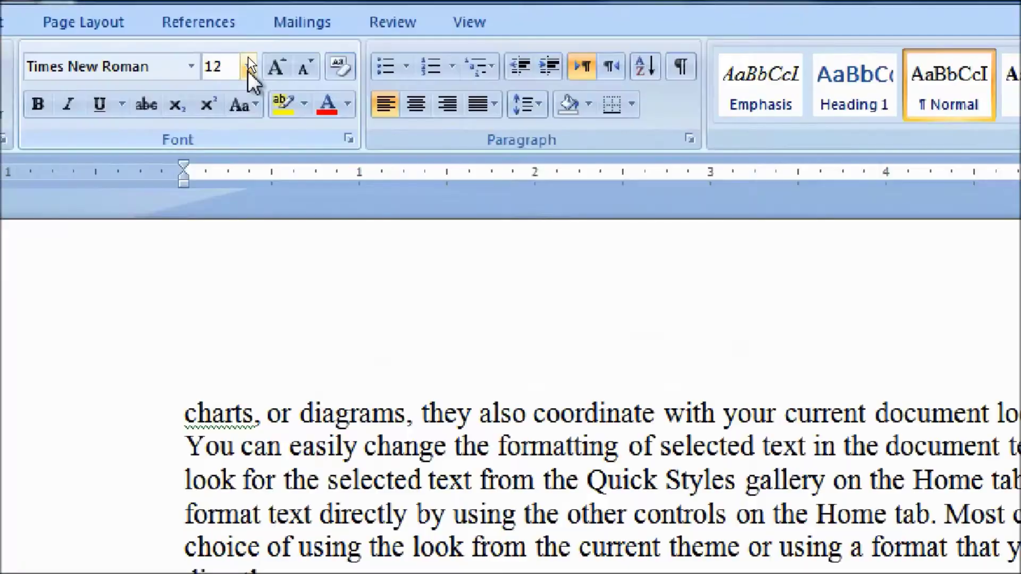
Step: Set the font size of the opening line, from "charts" to "look", to 28
{"action": "left_click", "coordinate": [248, 71]}
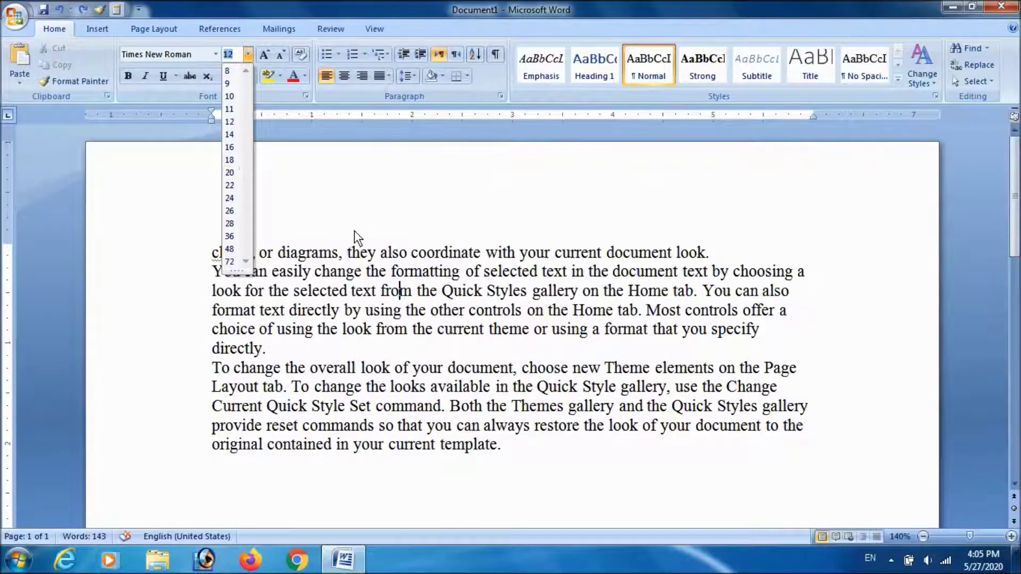
{"action": "left_click", "coordinate": [440, 408]}
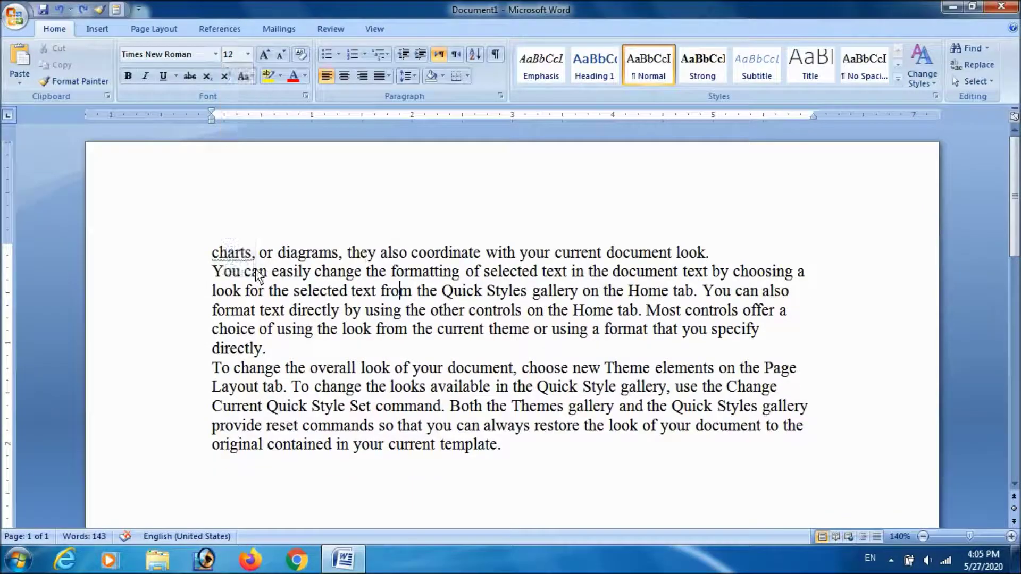
{"action": "left_click_drag", "start_coordinate": [210, 254], "coordinate": [703, 255]}
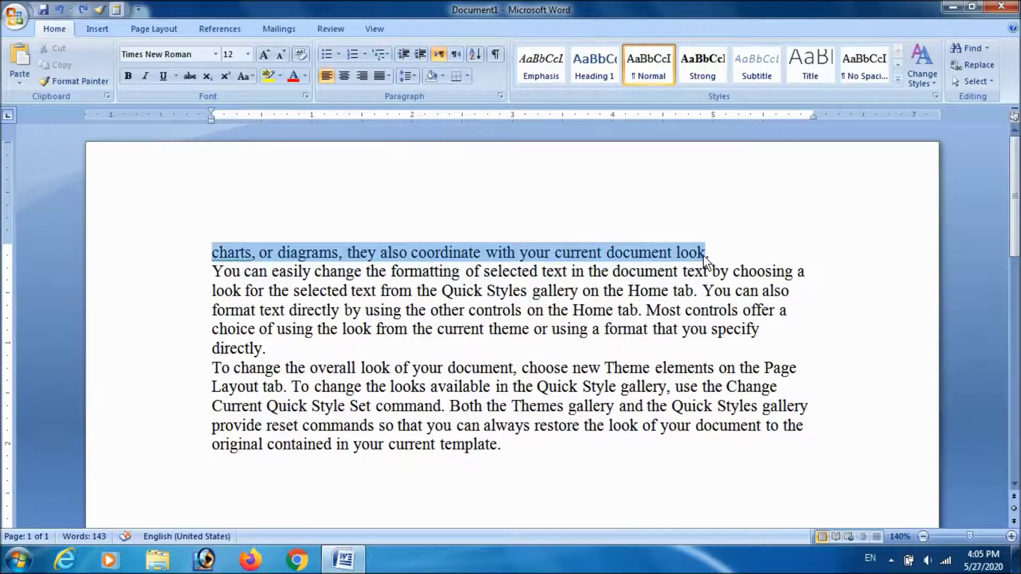
{"action": "left_click", "coordinate": [247, 55]}
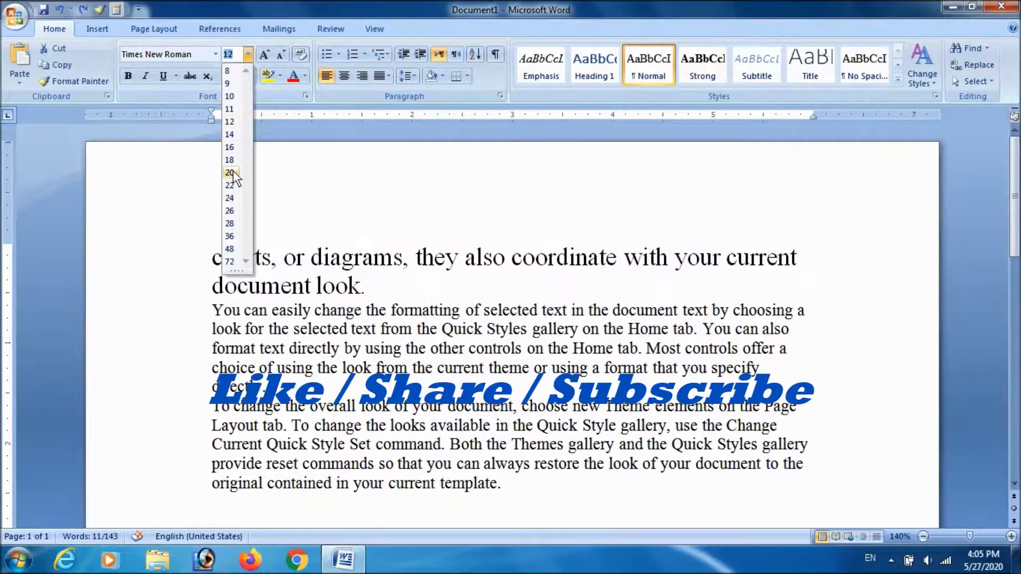
{"action": "left_click", "coordinate": [230, 223]}
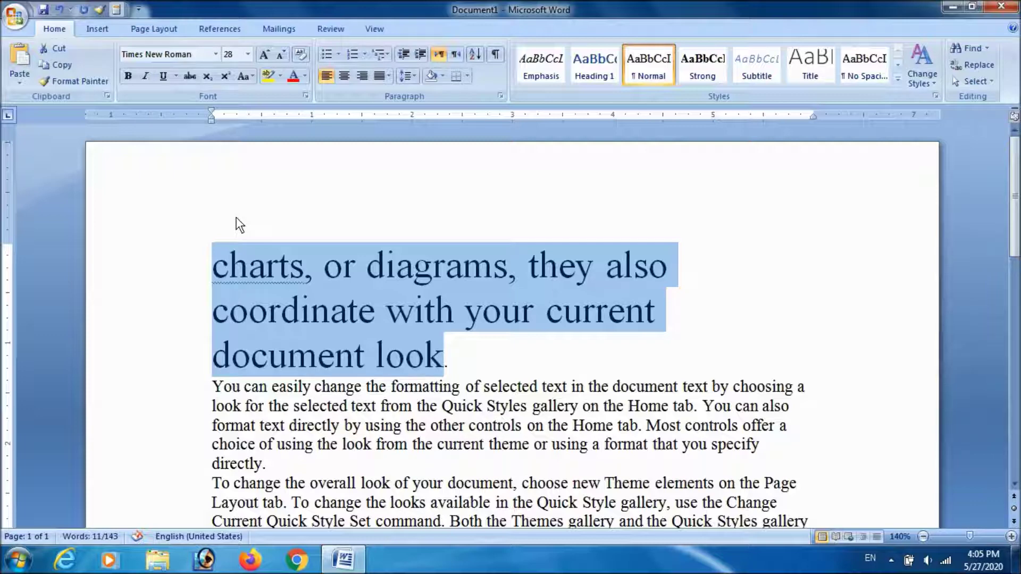
Step: Try to set the selected opening text to font size 1700
{"action": "left_click", "coordinate": [245, 65]}
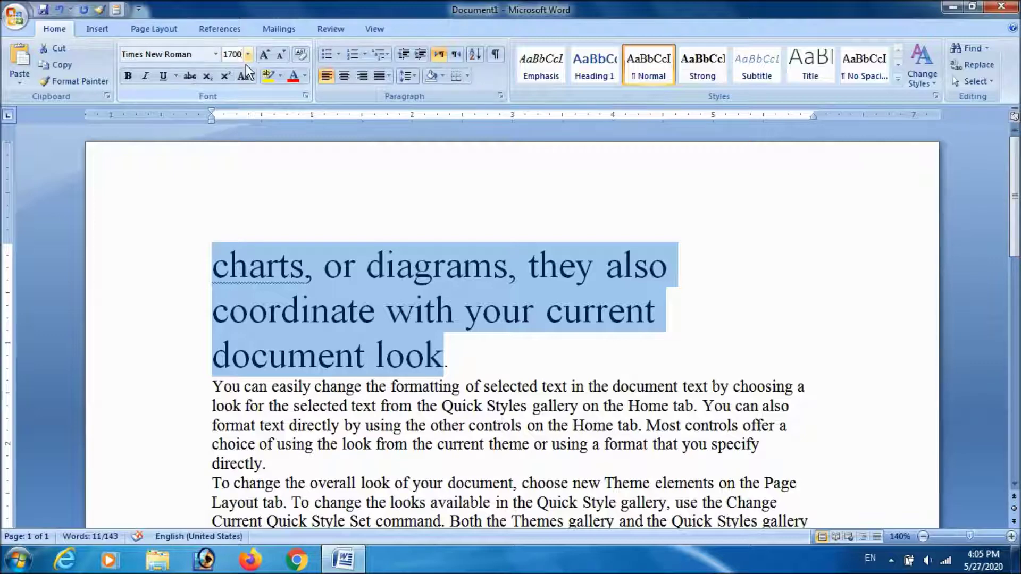
{"action": "key", "text": "Return"}
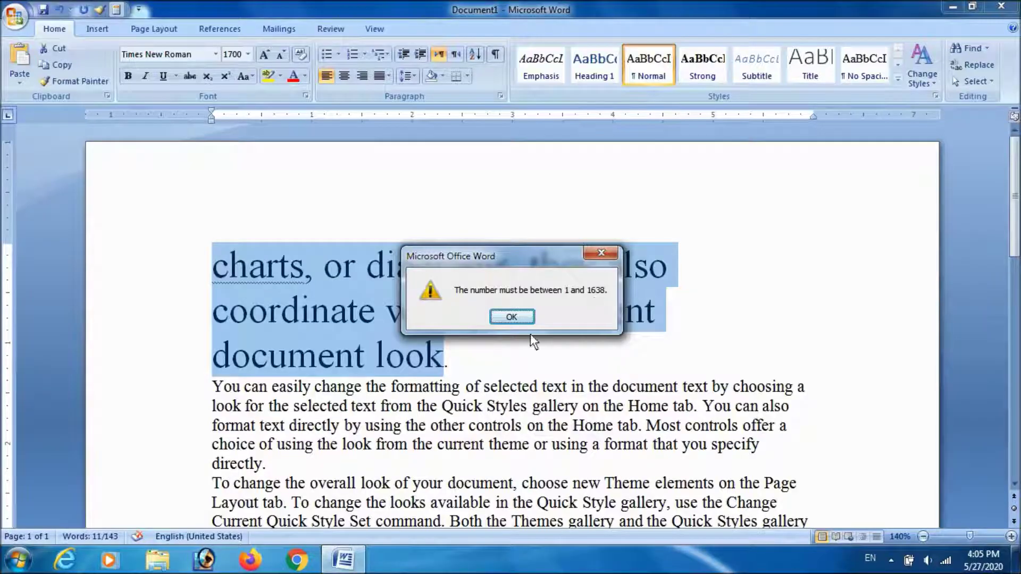
{"action": "left_click", "coordinate": [519, 321]}
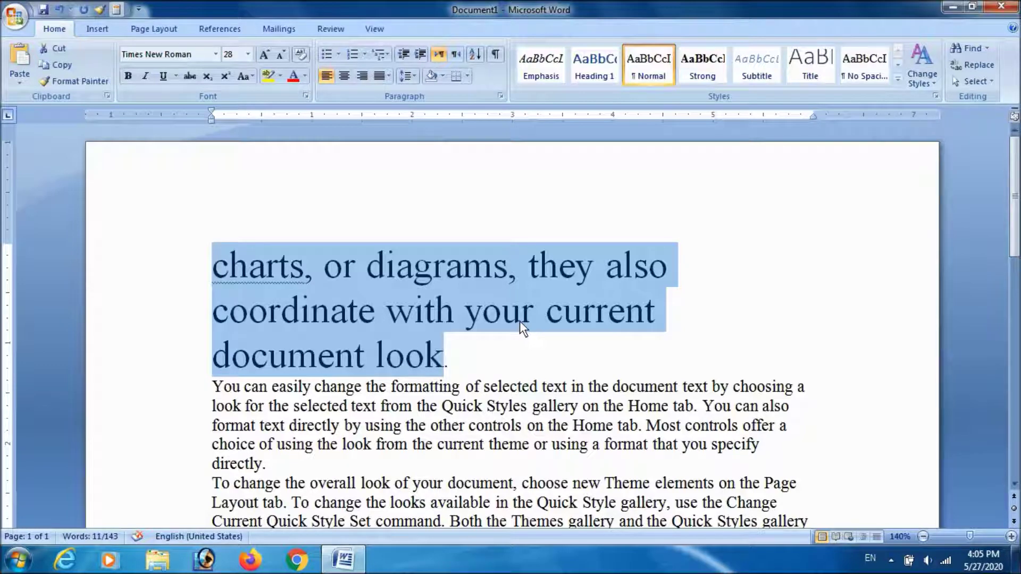
Step: Enlarge the opening sentence, from "charts" through the period after "look", by three Grow Font steps
{"action": "left_click_drag", "start_coordinate": [463, 360], "coordinate": [199, 281]}
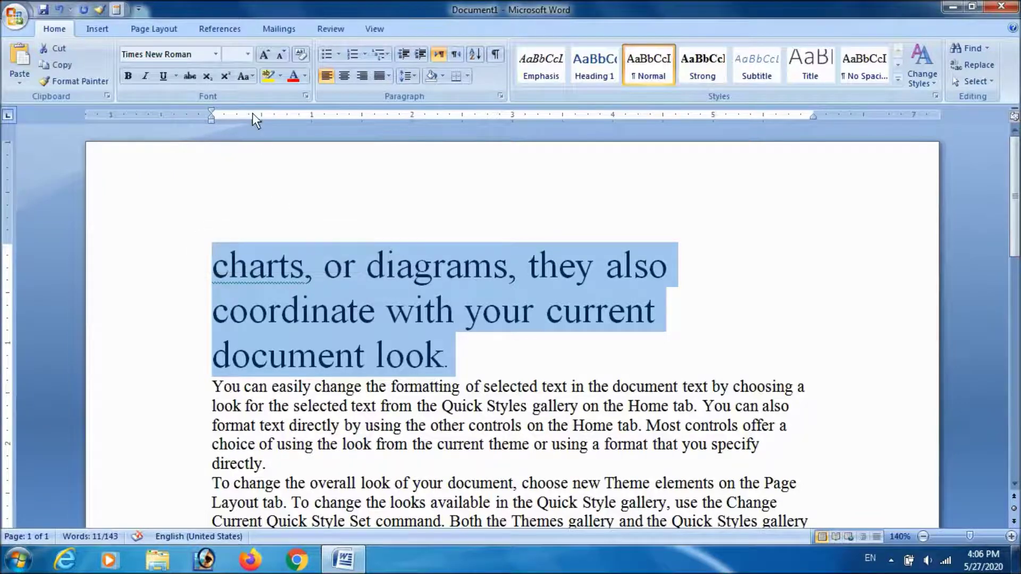
{"action": "left_click", "coordinate": [332, 305]}
{"action": "left_click_drag", "start_coordinate": [448, 361], "coordinate": [232, 272]}
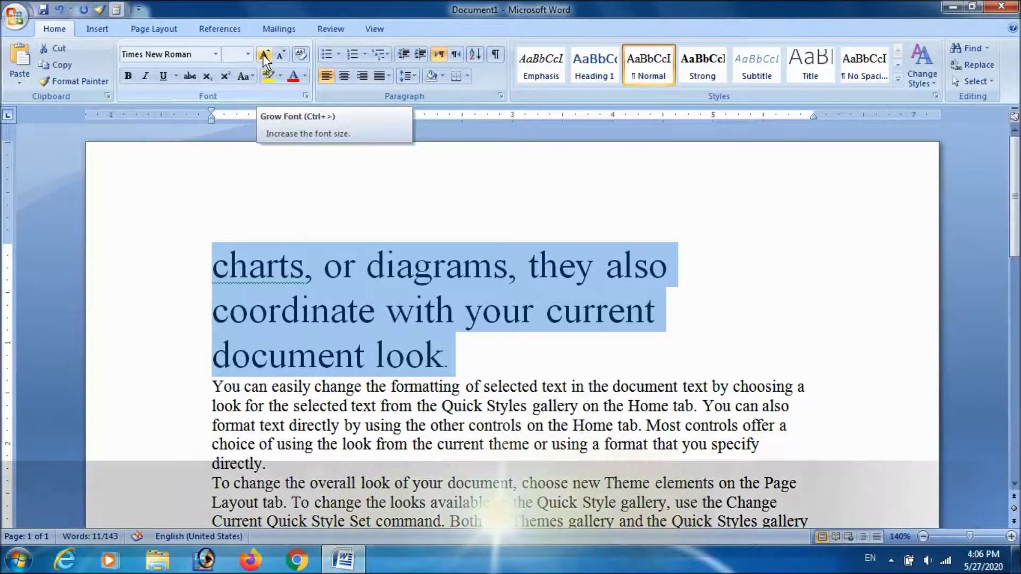
{"action": "left_click", "coordinate": [262, 55]}
{"action": "left_click", "coordinate": [263, 54]}
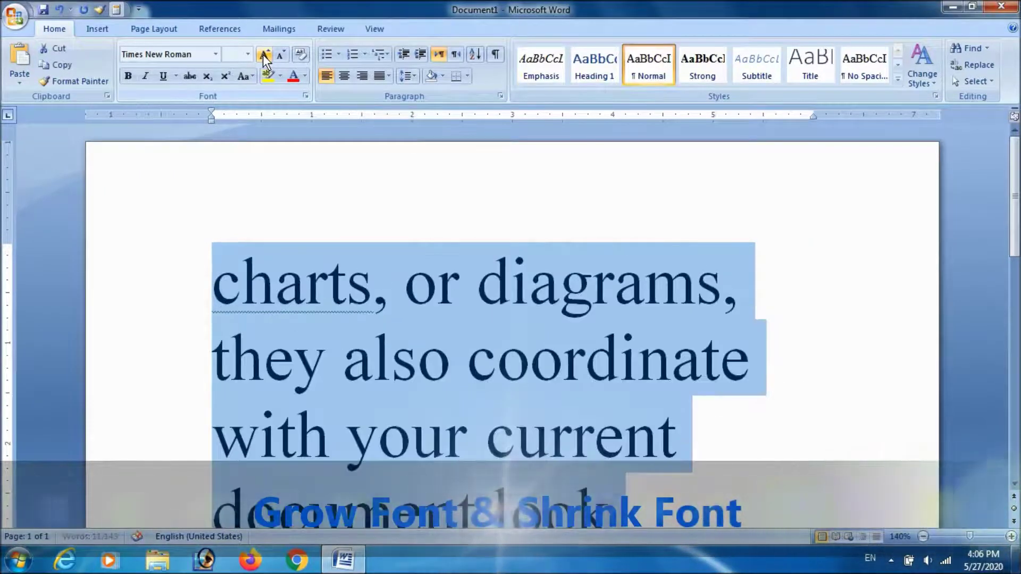
{"action": "left_click", "coordinate": [263, 54]}
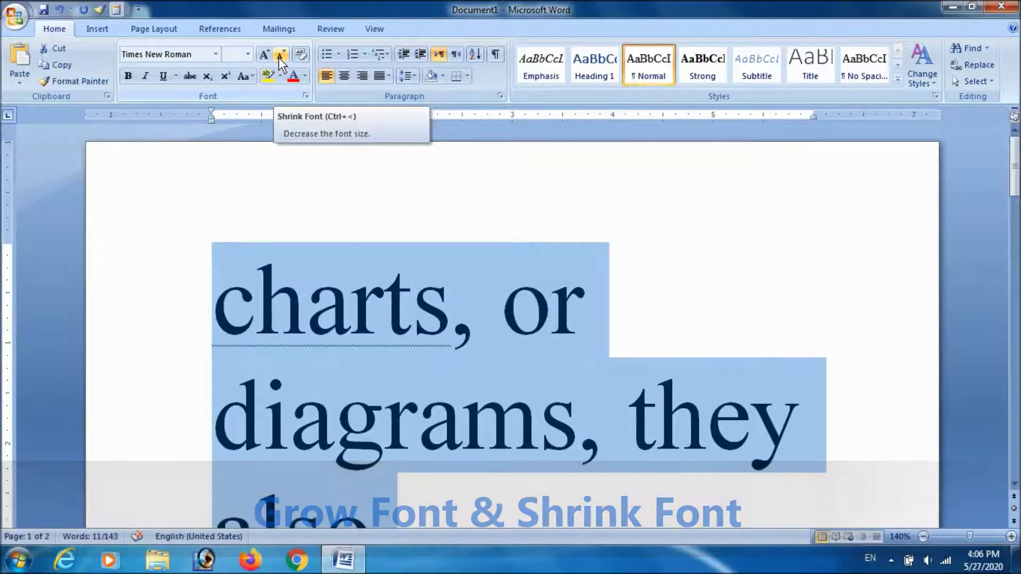
Step: Reduce the selected opening sentence with Shrink Font, adjusting it to font size 24
{"action": "left_click", "coordinate": [278, 55]}
{"action": "left_click", "coordinate": [278, 56]}
{"action": "left_click", "coordinate": [278, 57]}
{"action": "left_click", "coordinate": [278, 57]}
{"action": "left_click", "coordinate": [279, 56]}
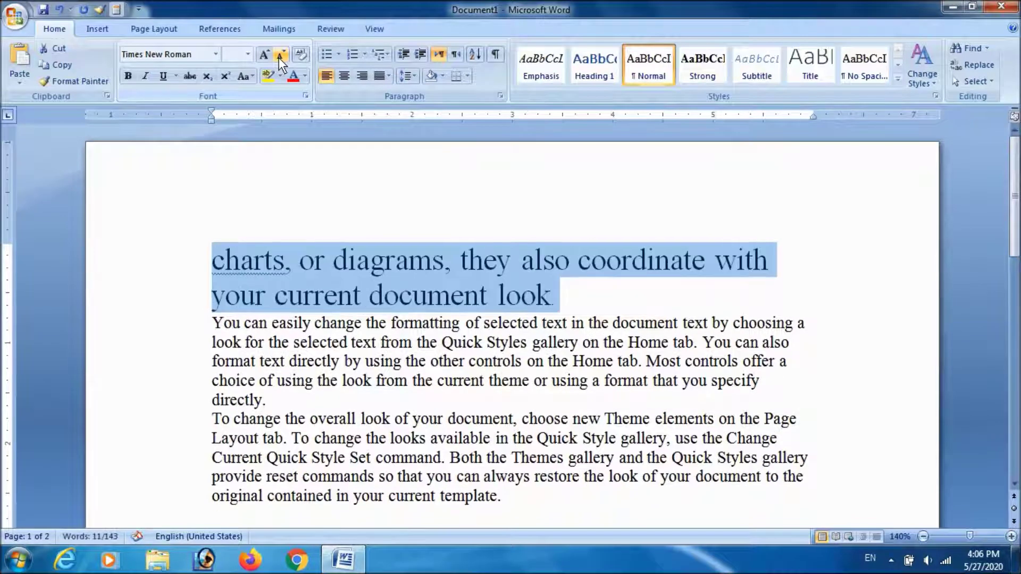
{"action": "left_click", "coordinate": [248, 54]}
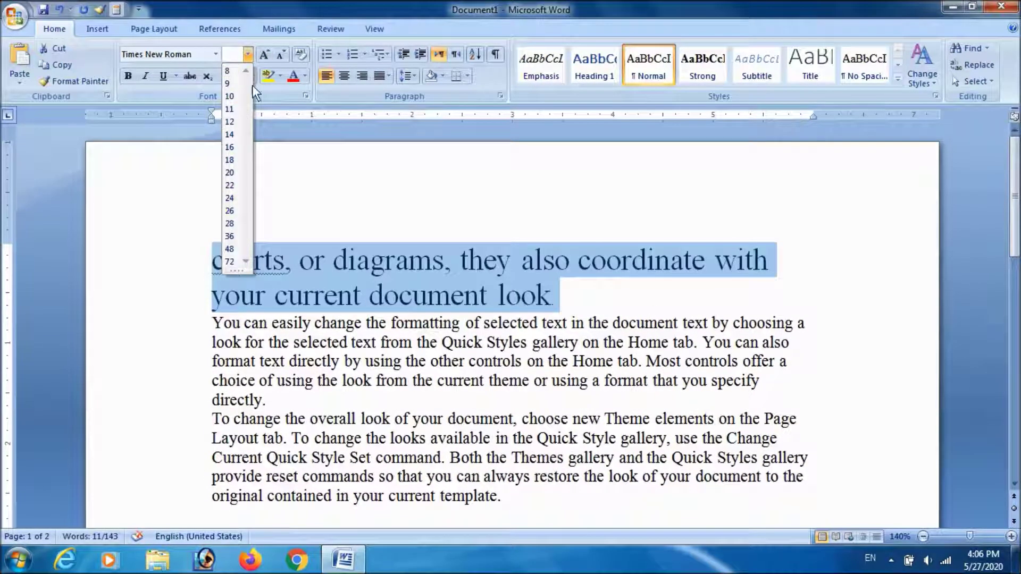
{"action": "left_click", "coordinate": [265, 55]}
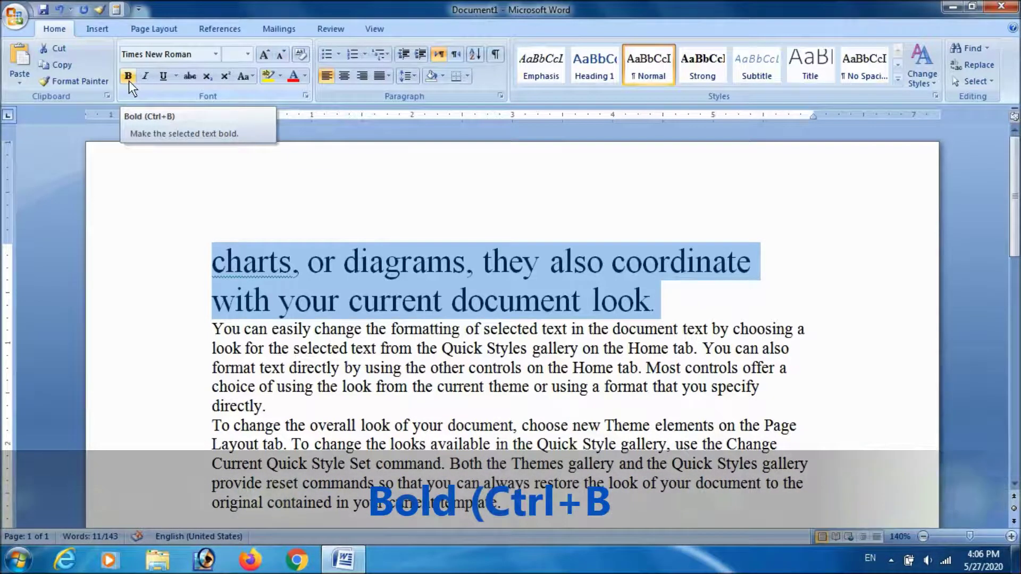
Step: Toggle bold and italic on and off for the second paragraph's text from "You can easily" to "look from the"
{"action": "left_click", "coordinate": [273, 289]}
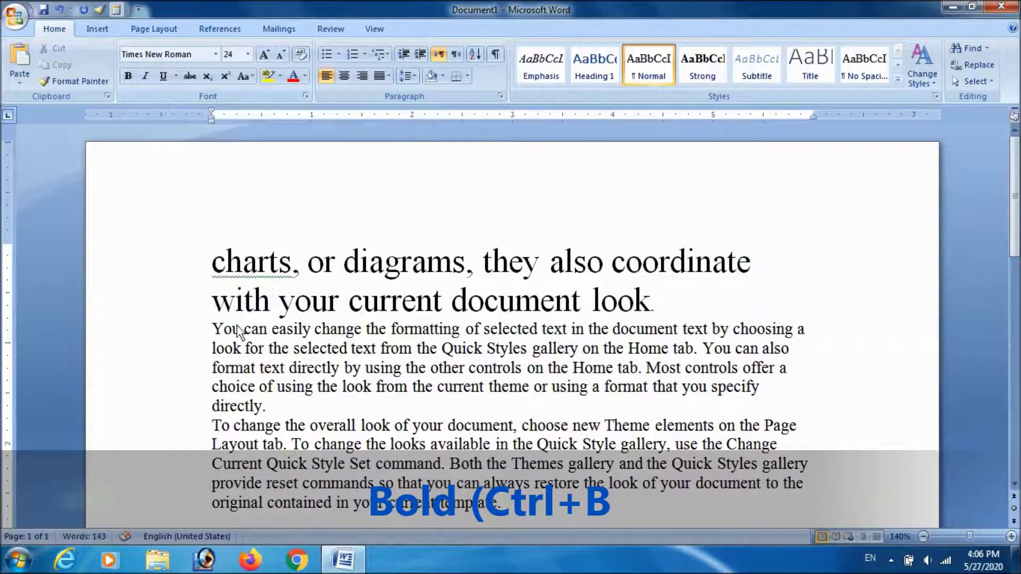
{"action": "left_click_drag", "start_coordinate": [212, 329], "coordinate": [433, 384]}
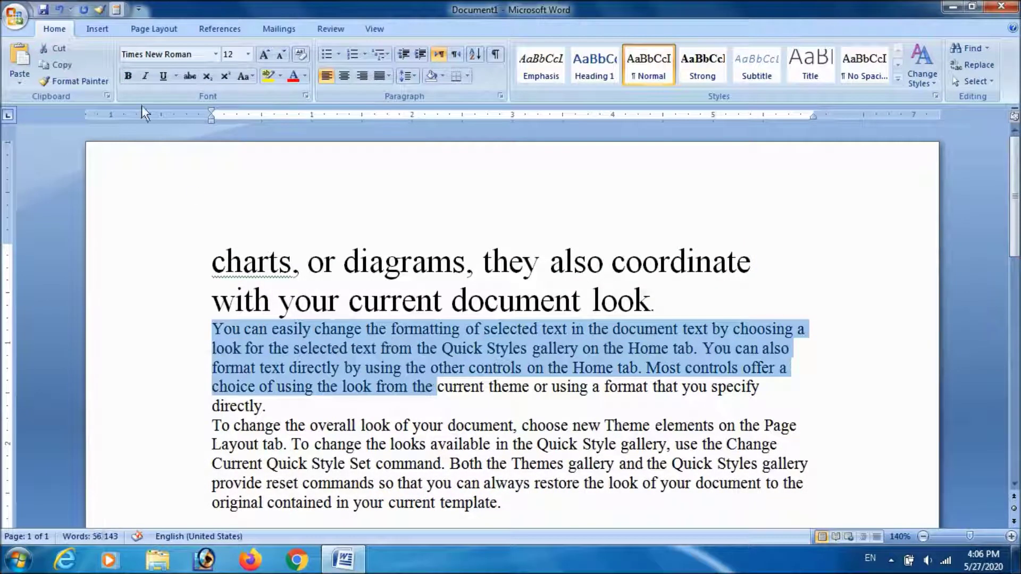
{"action": "left_click", "coordinate": [129, 76]}
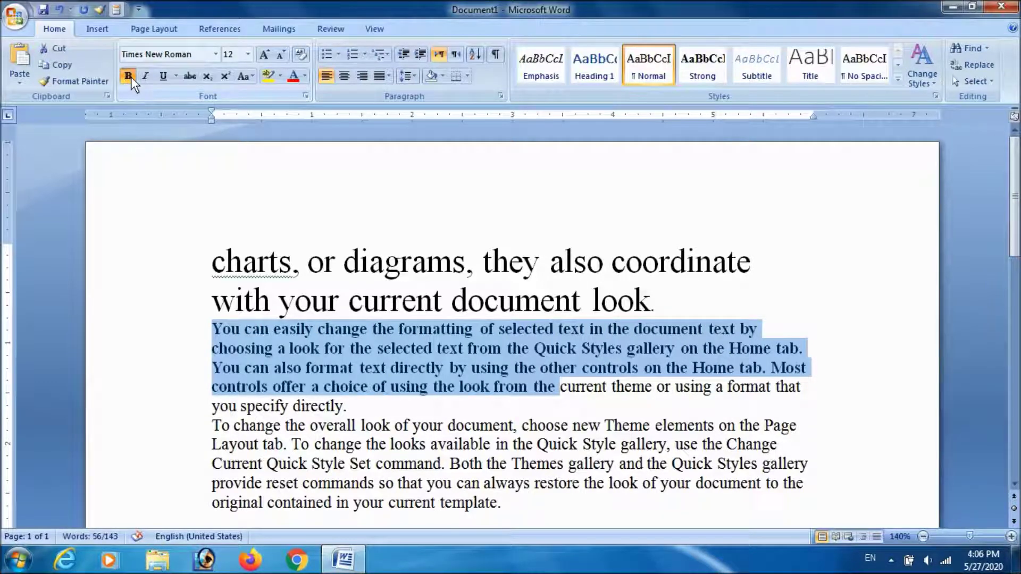
{"action": "left_click", "coordinate": [131, 77]}
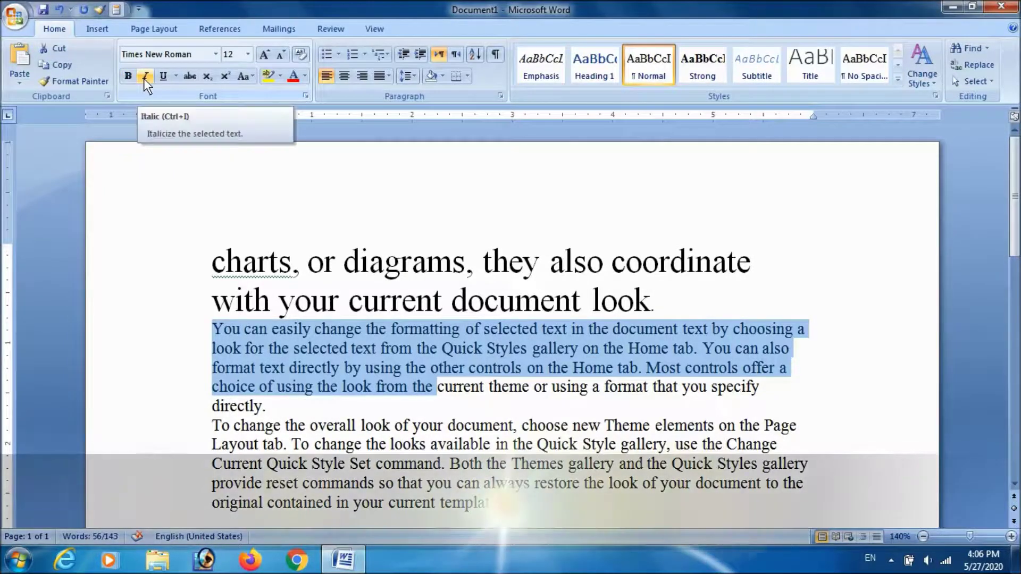
{"action": "left_click", "coordinate": [144, 77]}
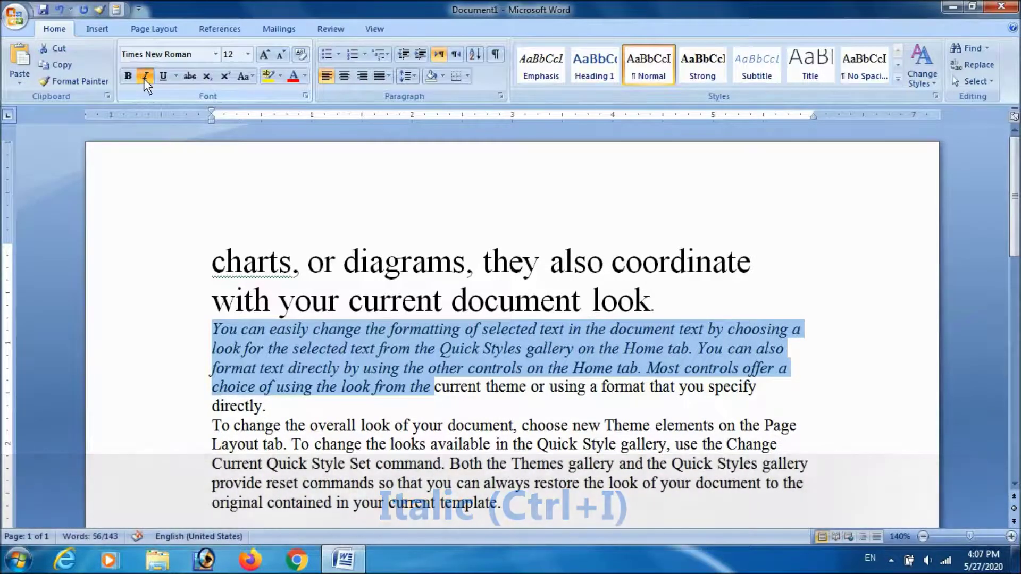
{"action": "left_click", "coordinate": [143, 79]}
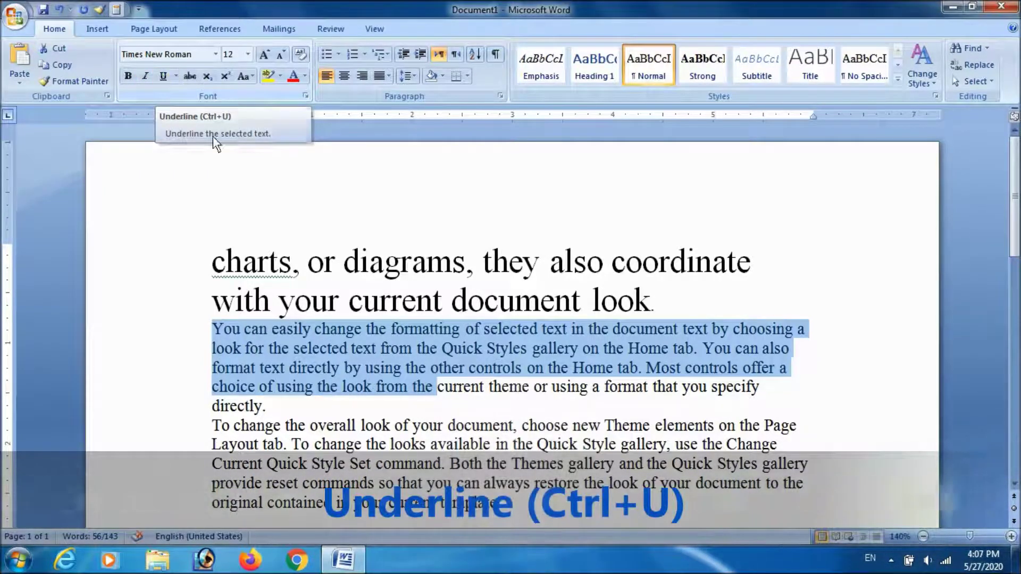
Step: Underline the opening sentence from "diagrams" to "document", and remove the underline from "charts" through "document"
{"action": "left_click", "coordinate": [322, 266]}
{"action": "left_click_drag", "start_coordinate": [344, 261], "coordinate": [590, 302]}
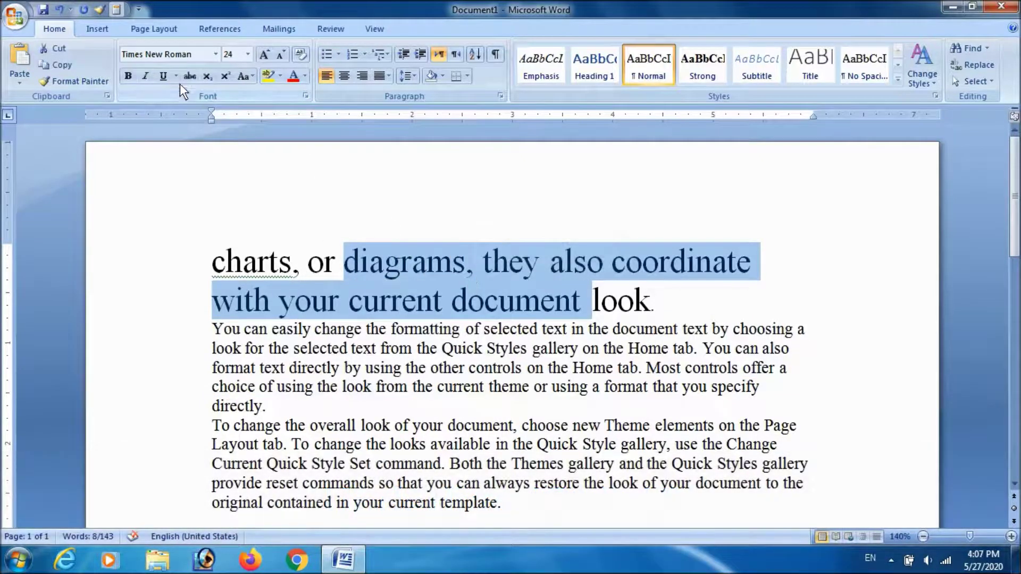
{"action": "left_click", "coordinate": [164, 76]}
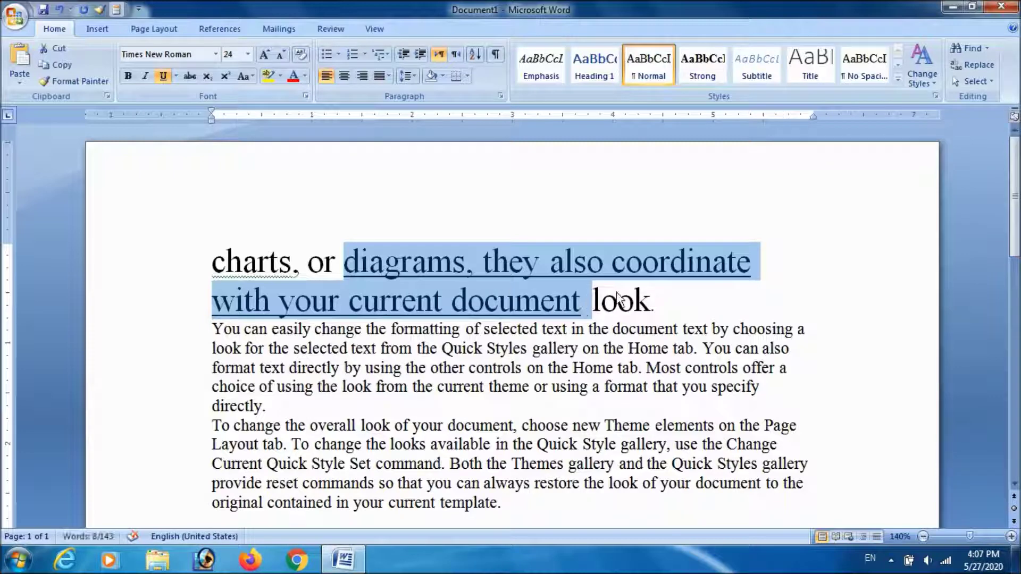
{"action": "left_click", "coordinate": [640, 303]}
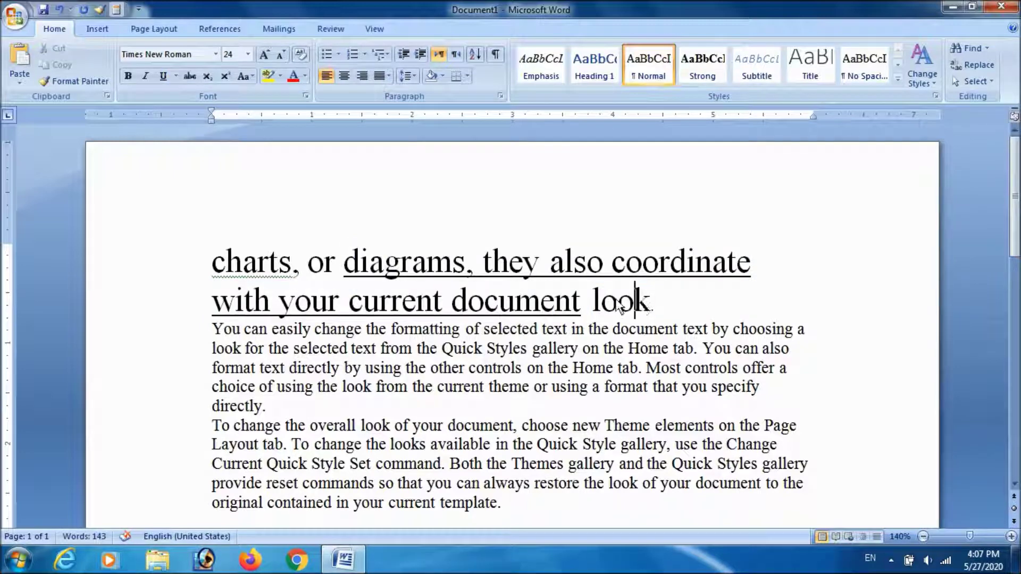
{"action": "left_click_drag", "start_coordinate": [591, 306], "coordinate": [213, 263]}
{"action": "left_click", "coordinate": [168, 79]}
{"action": "left_click", "coordinate": [168, 79]}
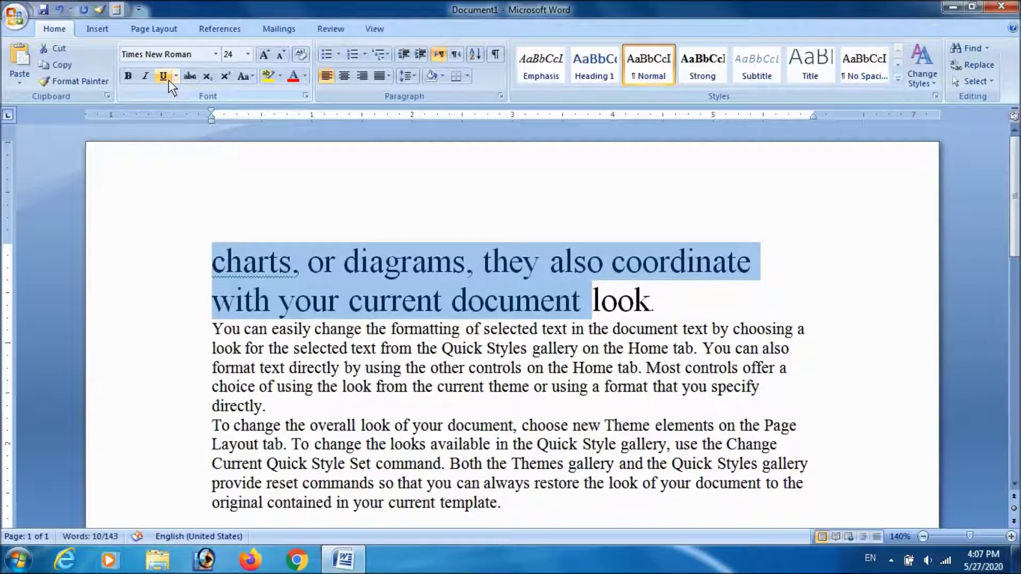
{"action": "left_click", "coordinate": [352, 285]}
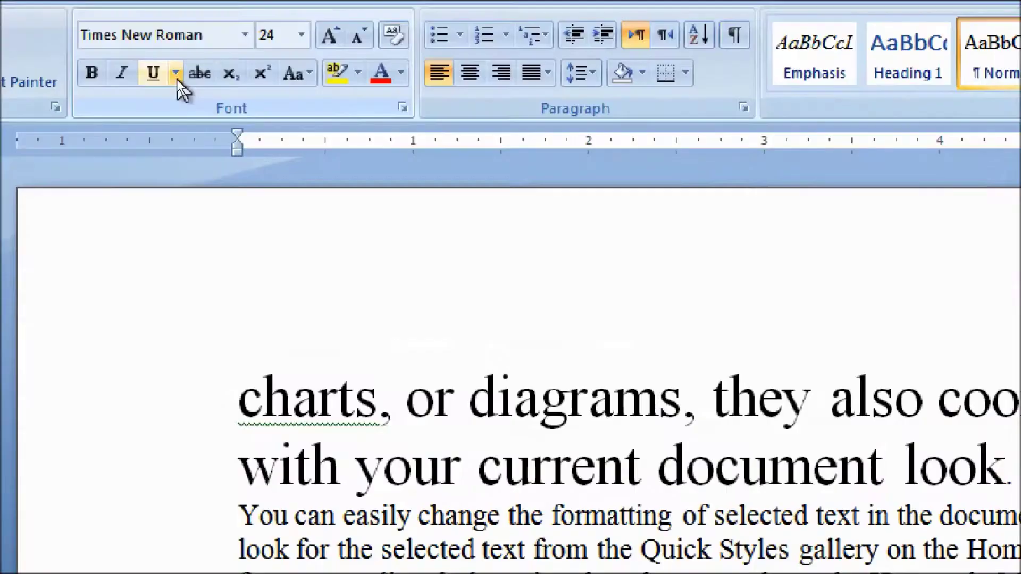
Step: Apply a dashed underline to the first line, from "charts" to "coordinate"
{"action": "left_click", "coordinate": [177, 78]}
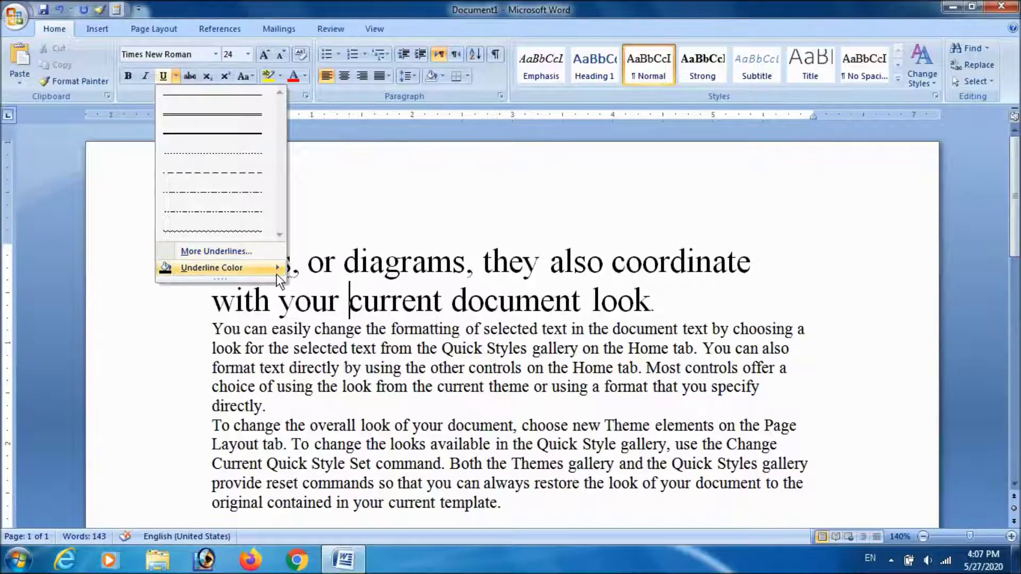
{"action": "left_click", "coordinate": [391, 440]}
{"action": "left_click_drag", "start_coordinate": [213, 262], "coordinate": [674, 269]}
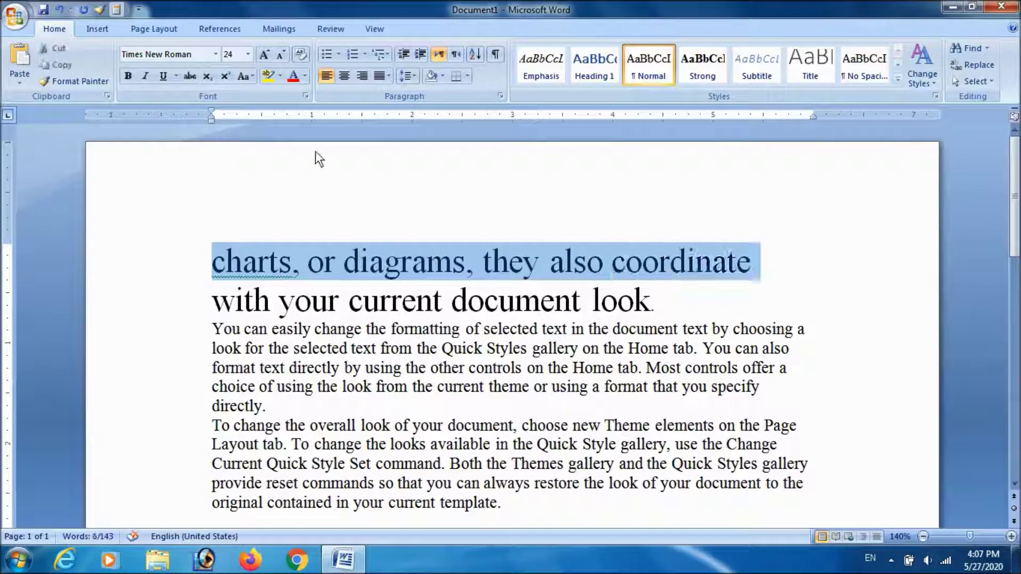
{"action": "left_click", "coordinate": [175, 78]}
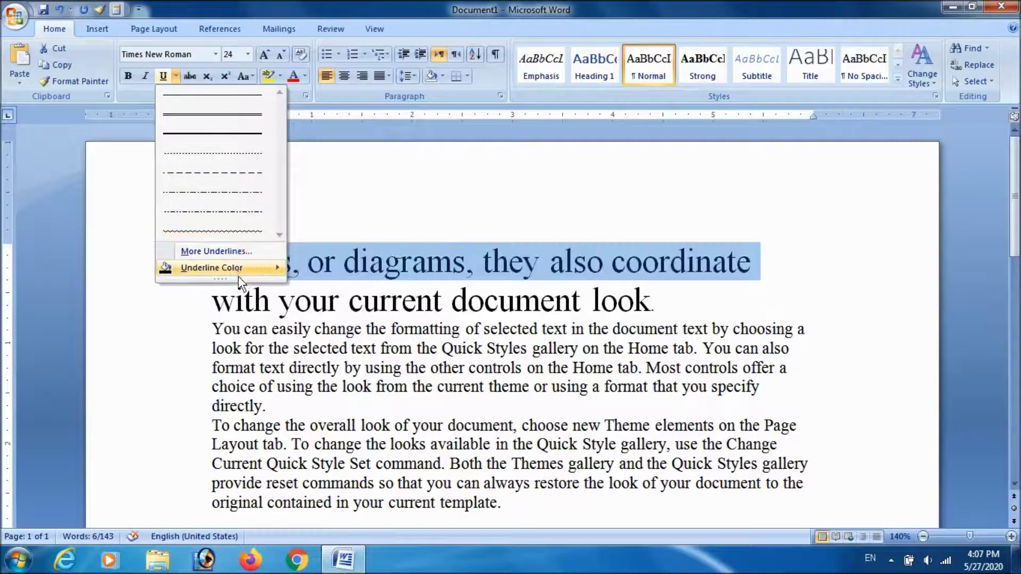
{"action": "left_click", "coordinate": [239, 176]}
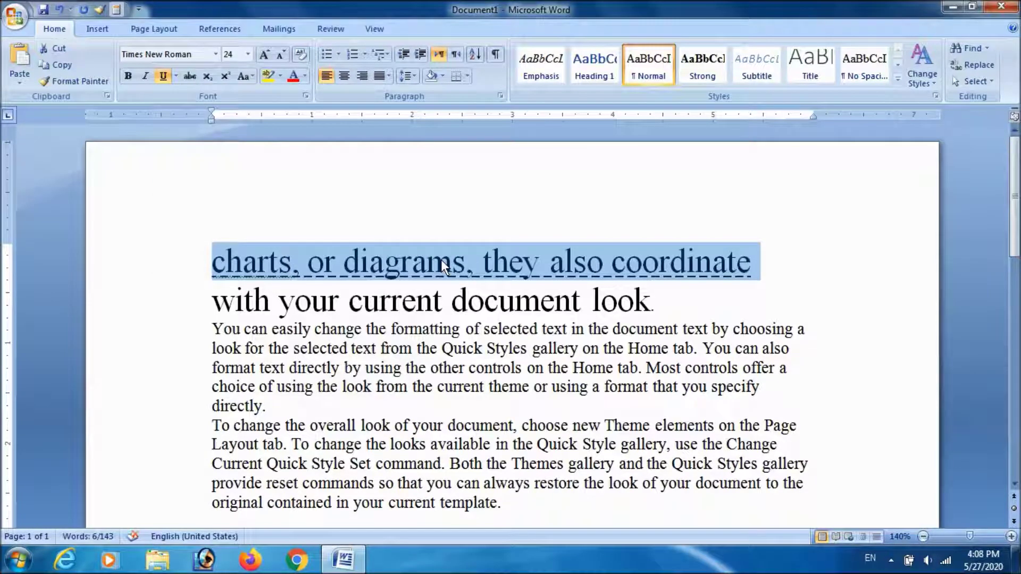
{"action": "left_click", "coordinate": [312, 300]}
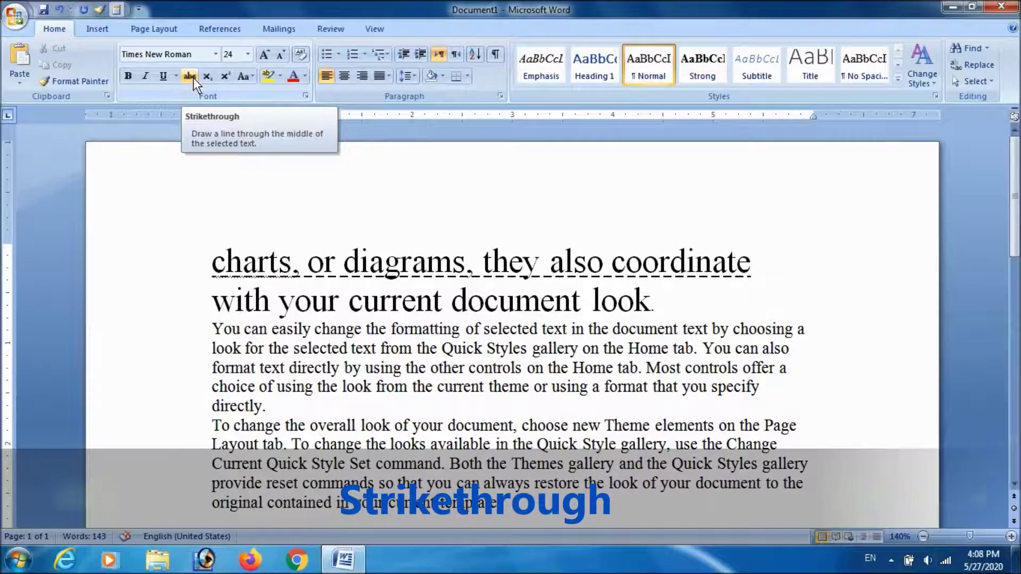
Step: Toggle strikethrough on and off for the words "current document" in the opening sentence
{"action": "left_click", "coordinate": [365, 298]}
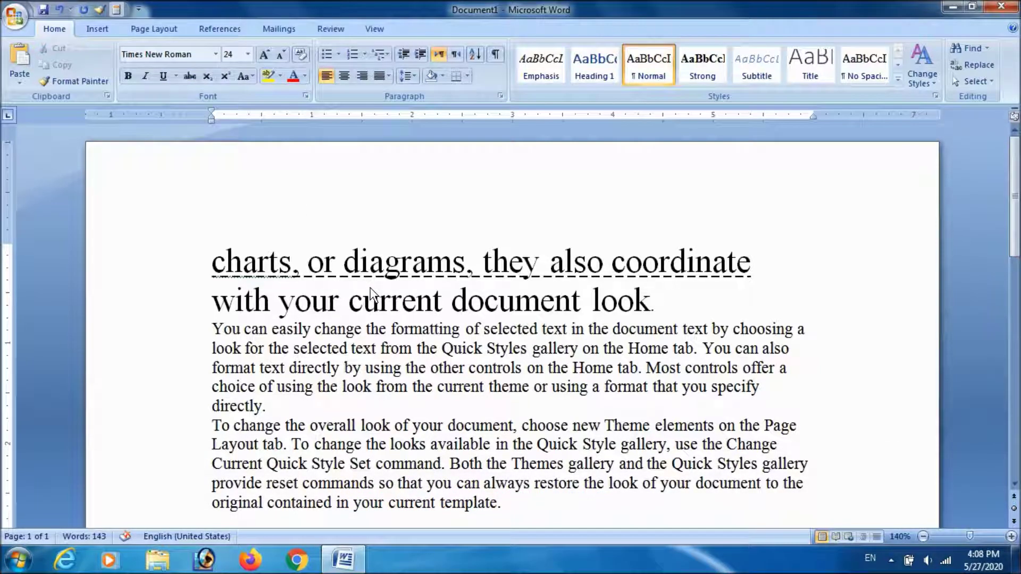
{"action": "left_click_drag", "start_coordinate": [348, 300], "coordinate": [527, 308]}
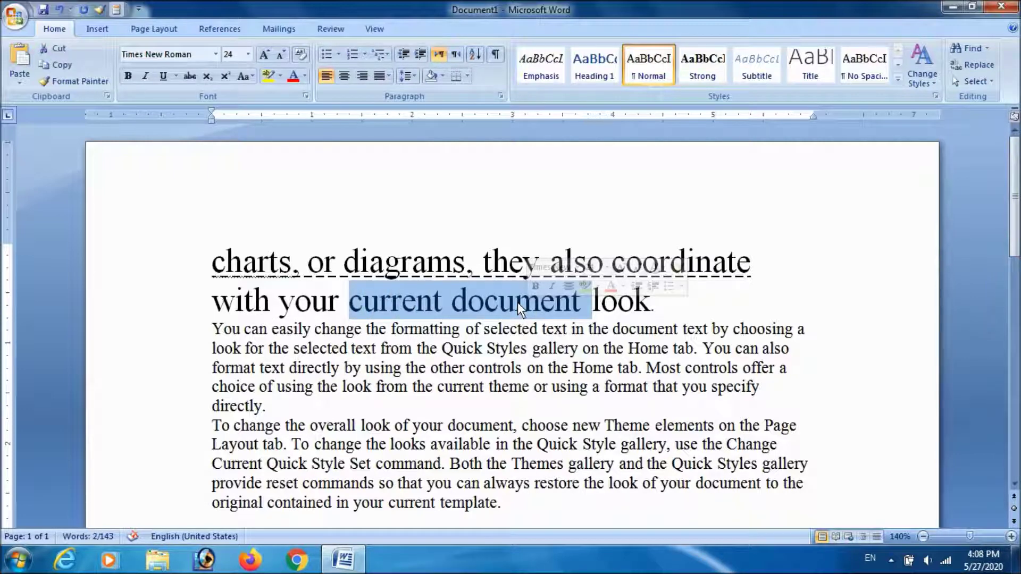
{"action": "left_click", "coordinate": [189, 77]}
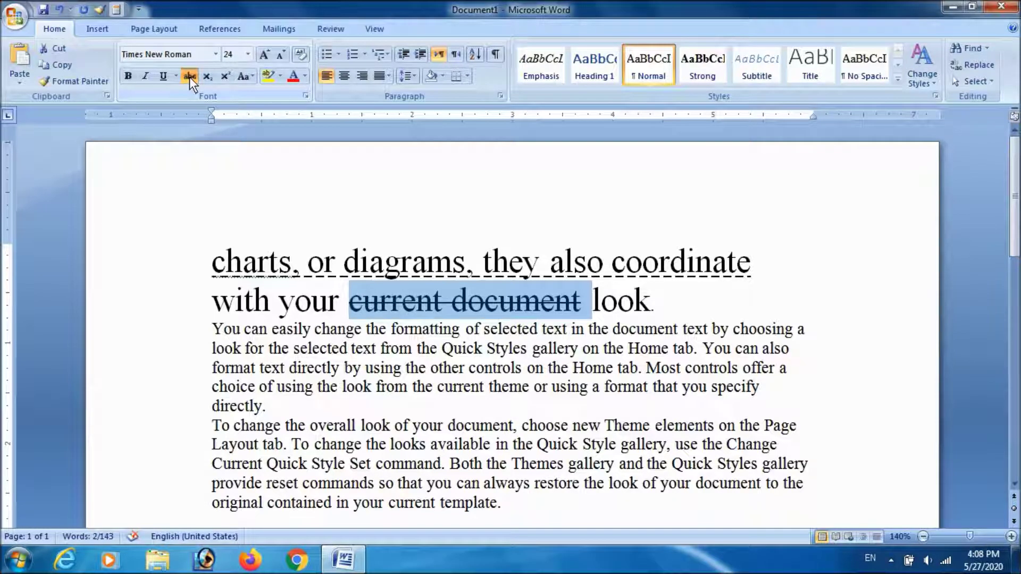
{"action": "left_click", "coordinate": [189, 76]}
{"action": "left_click", "coordinate": [189, 76]}
{"action": "left_click", "coordinate": [189, 77]}
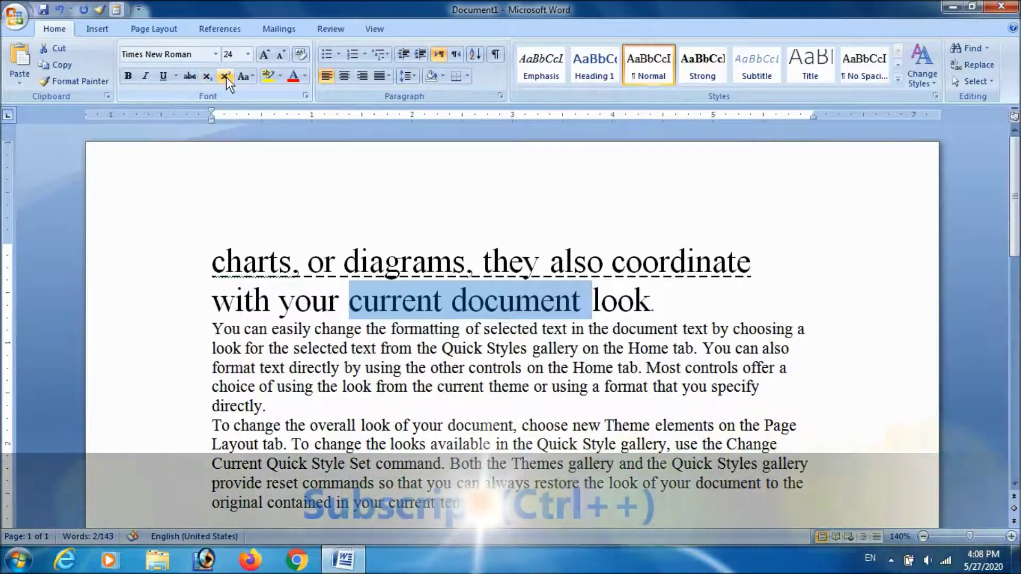
Step: Add a new line after the last paragraph and set its font size to 26
{"action": "left_click", "coordinate": [351, 302]}
{"action": "scroll", "coordinate": [354, 307], "scroll_direction": "down", "scroll_amount": 6}
{"action": "left_click", "coordinate": [522, 174]}
{"action": "key", "text": "Return"}
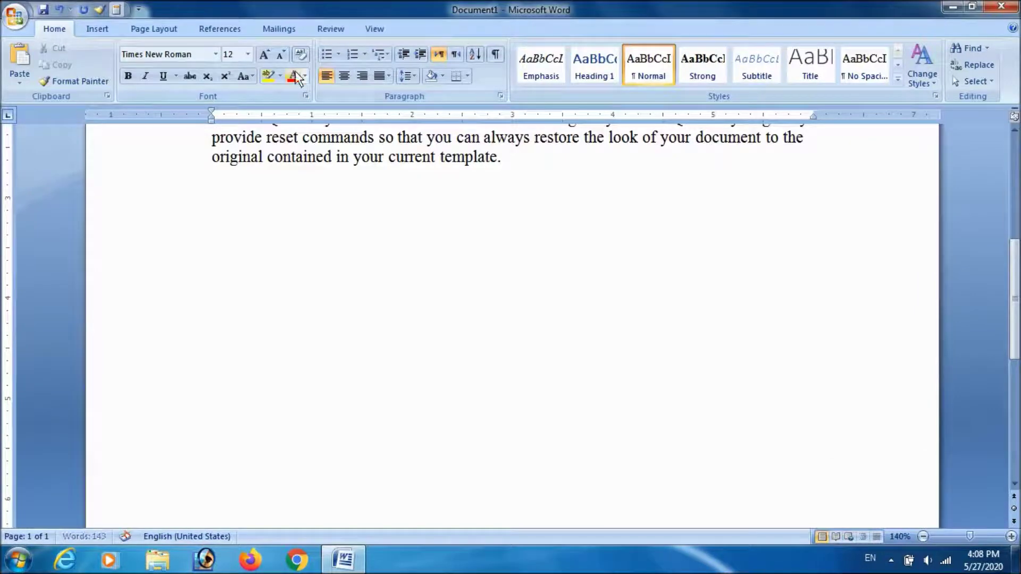
{"action": "left_click", "coordinate": [247, 54]}
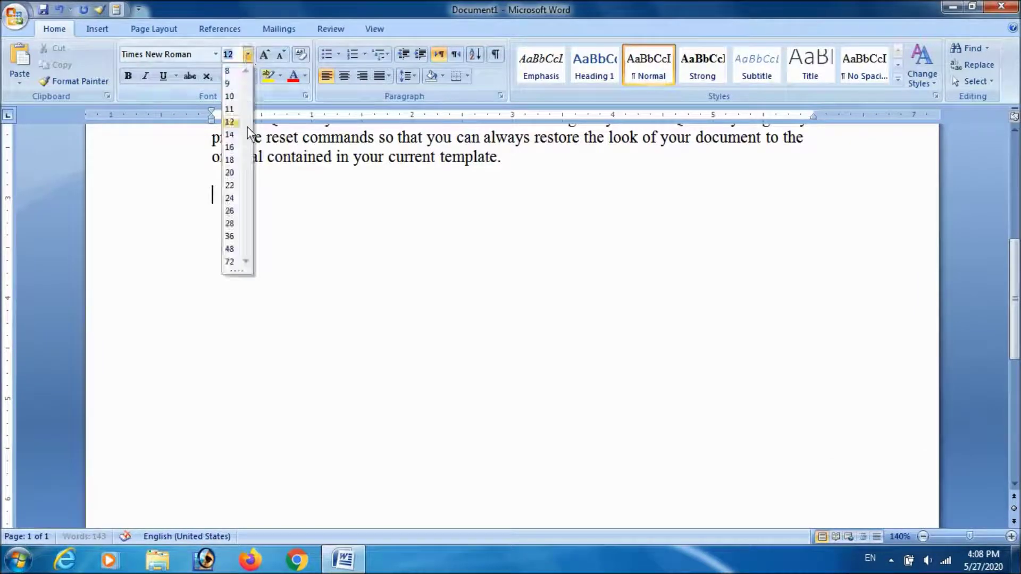
{"action": "left_click", "coordinate": [230, 211]}
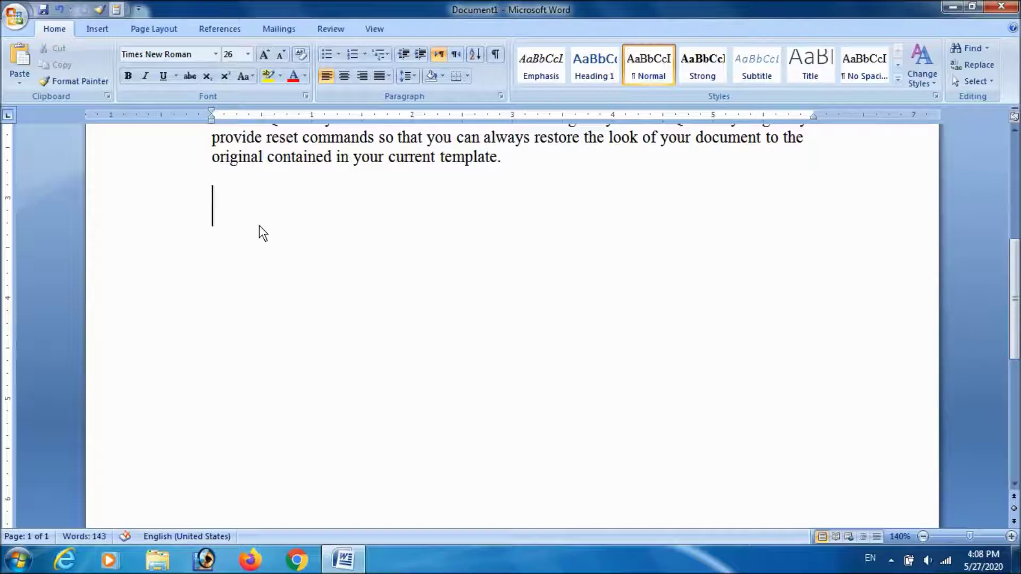
Step: Write X1Y2 on the new line with the digits 1 and 2 as subscripts, and end with subscript turned off
{"action": "type", "text": "X"}
{"action": "left_click", "coordinate": [207, 77]}
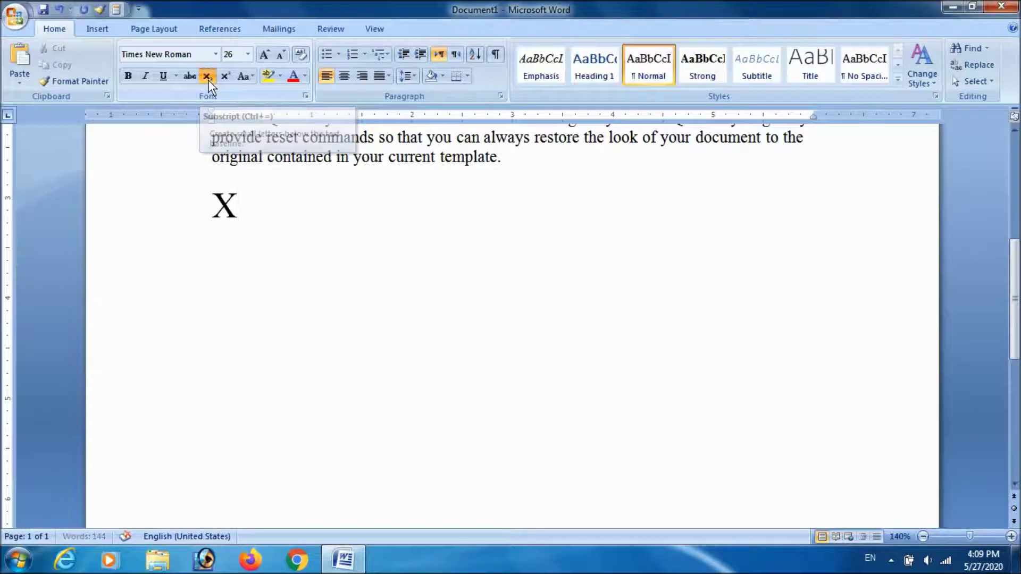
{"action": "type", "text": "1"}
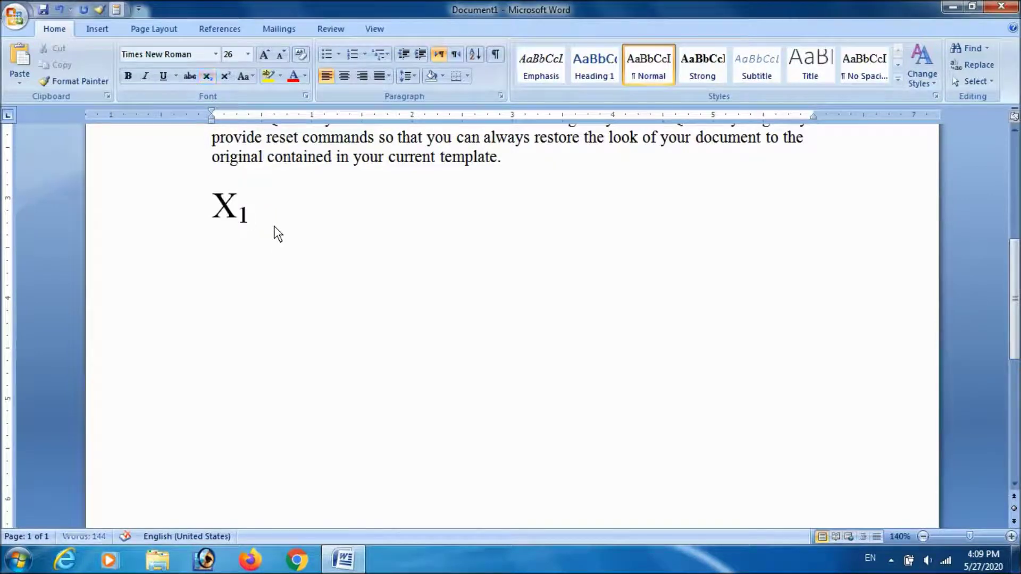
{"action": "key", "text": "ctrl+equal"}
{"action": "type", "text": "Y"}
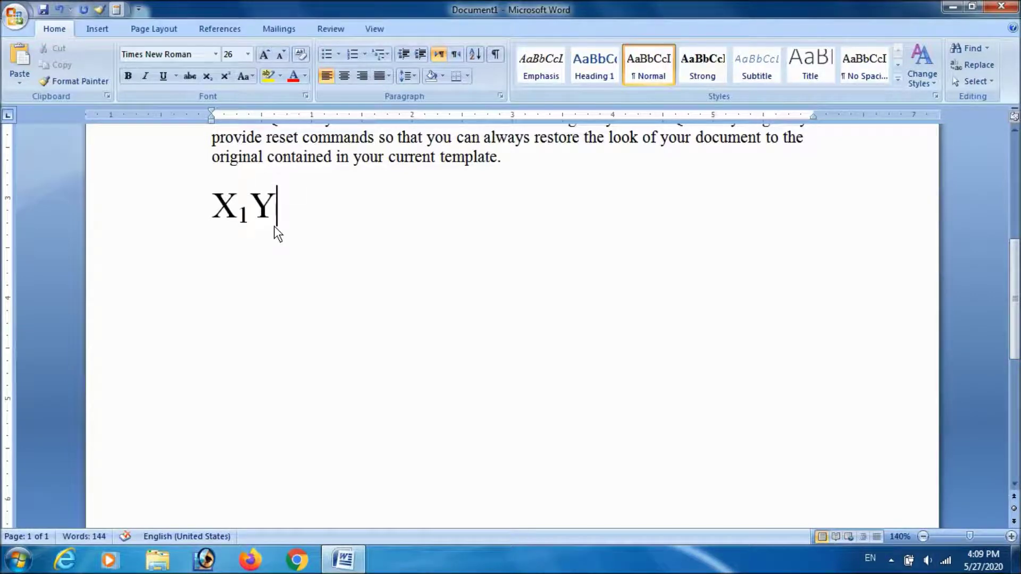
{"action": "key", "text": "ctrl+equal"}
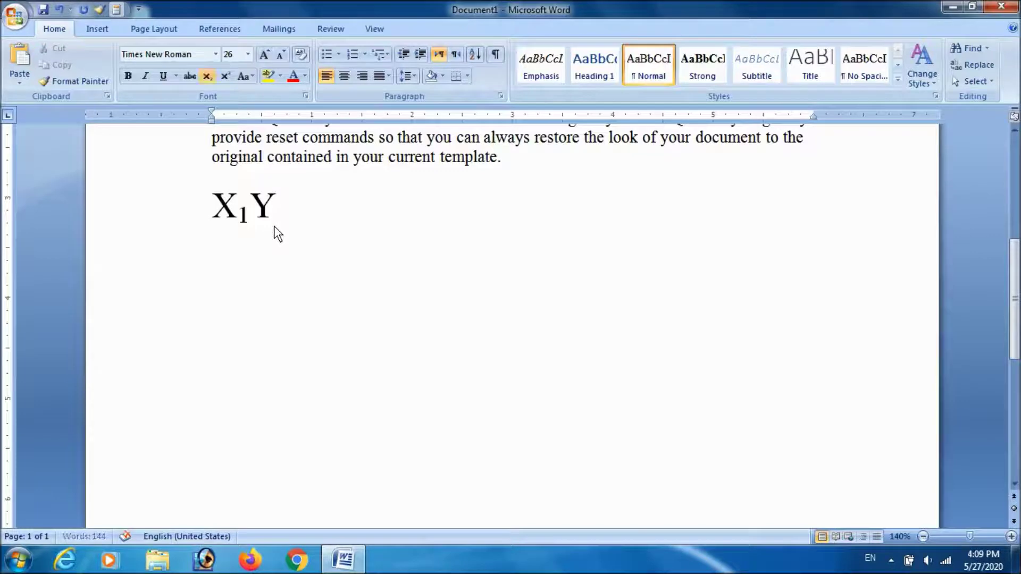
{"action": "type", "text": "2"}
{"action": "key", "text": "ctrl+equal"}
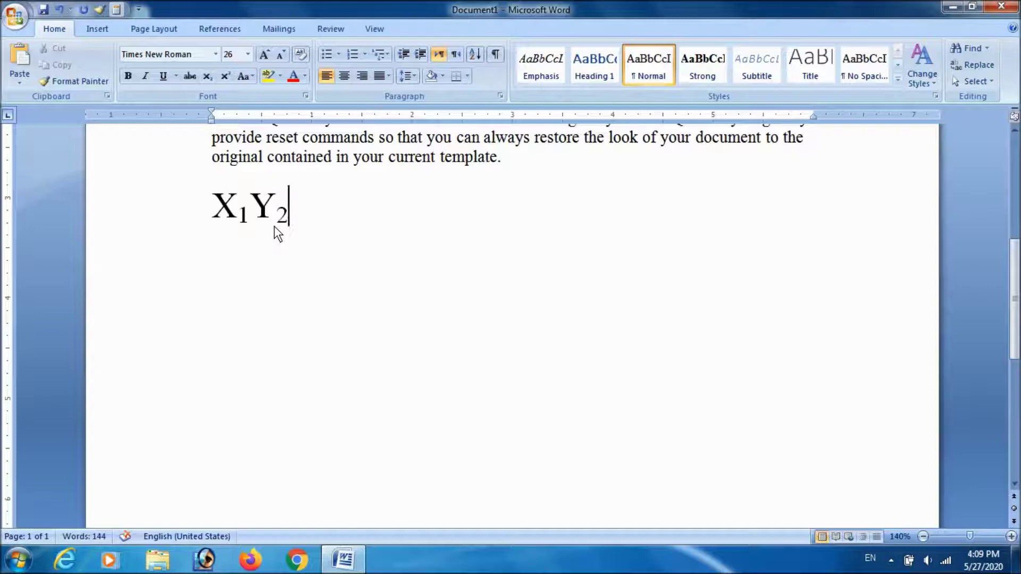
Step: Write X with 2 and 5 as superscripts on a new line below X1Y2, and end with superscript turned off
{"action": "key", "text": "Return"}
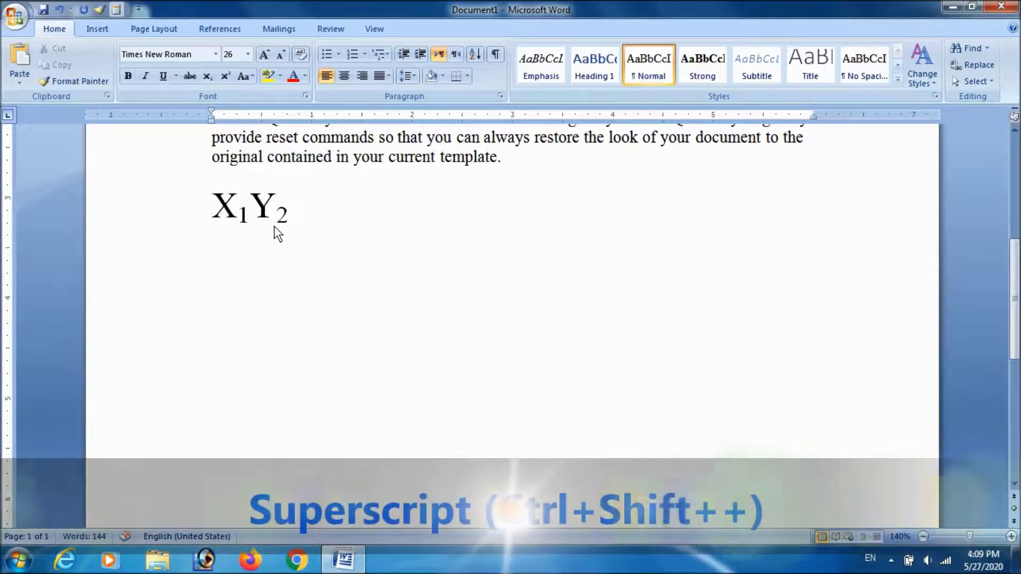
{"action": "type", "text": "X"}
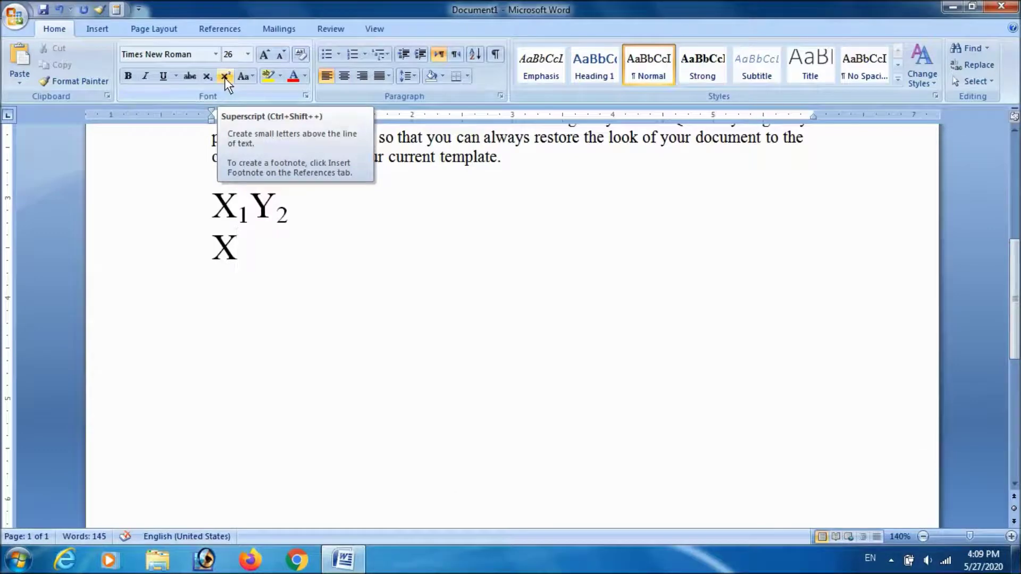
{"action": "left_click", "coordinate": [225, 78]}
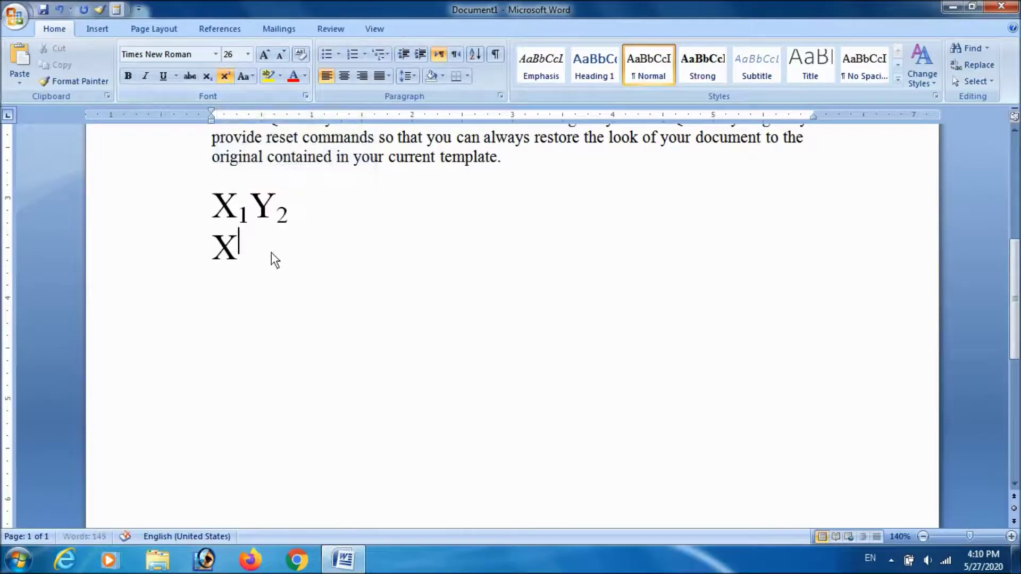
{"action": "type", "text": "2"}
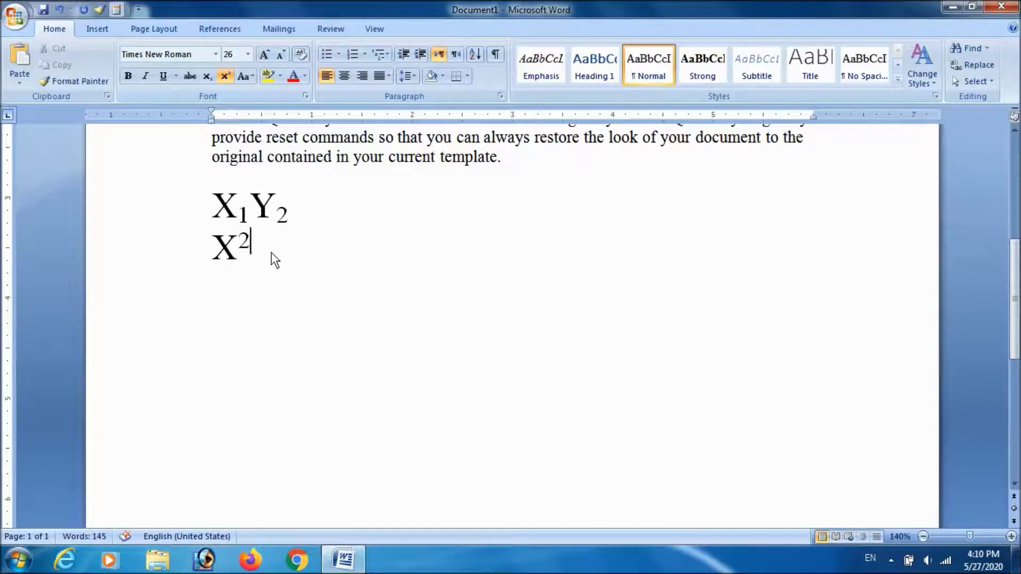
{"action": "left_click", "coordinate": [225, 81]}
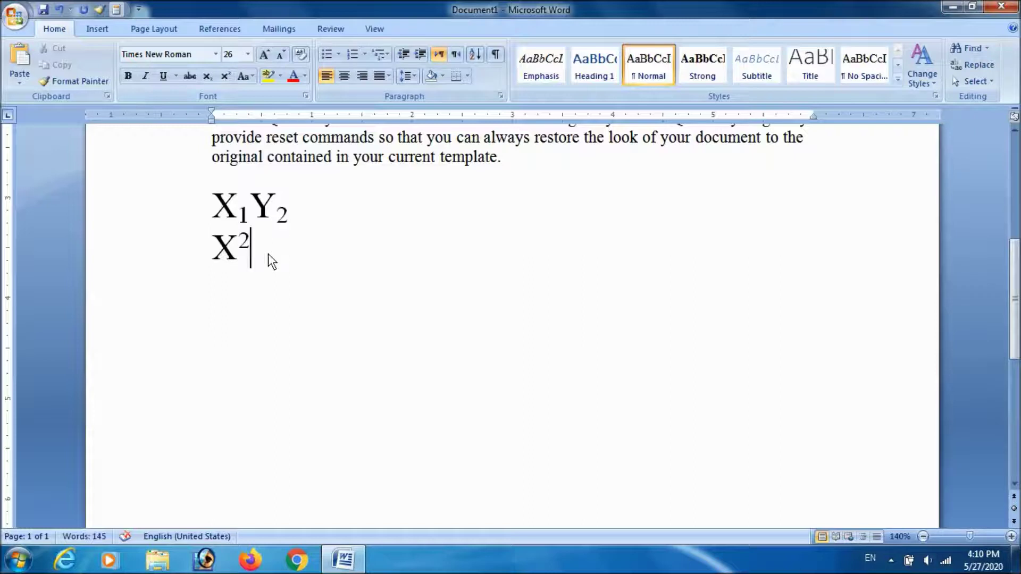
{"action": "key", "text": "ctrl+shift+equal"}
{"action": "type", "text": "5"}
{"action": "key", "text": "ctrl+shift+equal"}
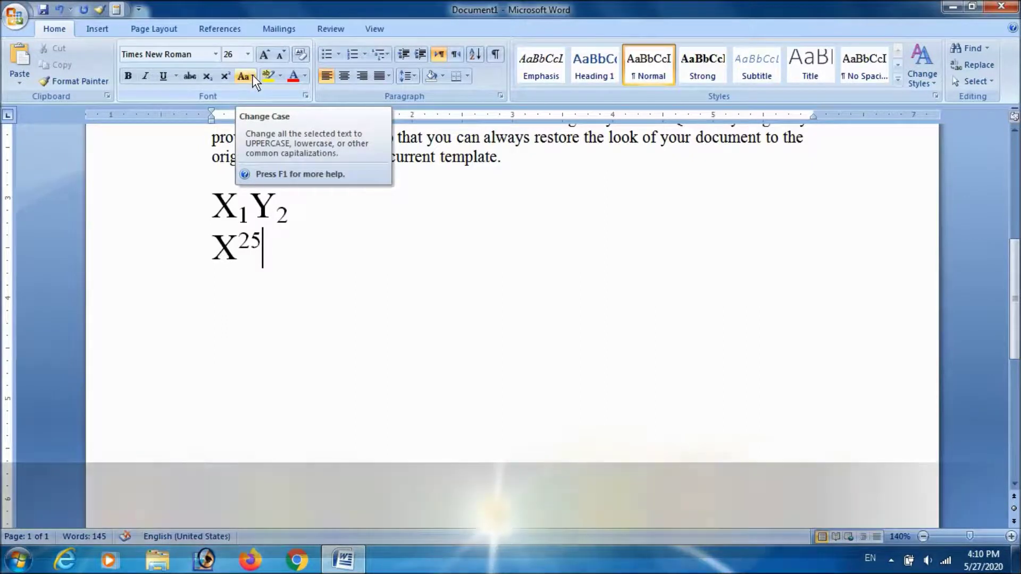
Step: Delete the subscript and superscript sample lines and all the remaining paragraphs to empty the document
{"action": "left_click_drag", "start_coordinate": [276, 252], "coordinate": [215, 210]}
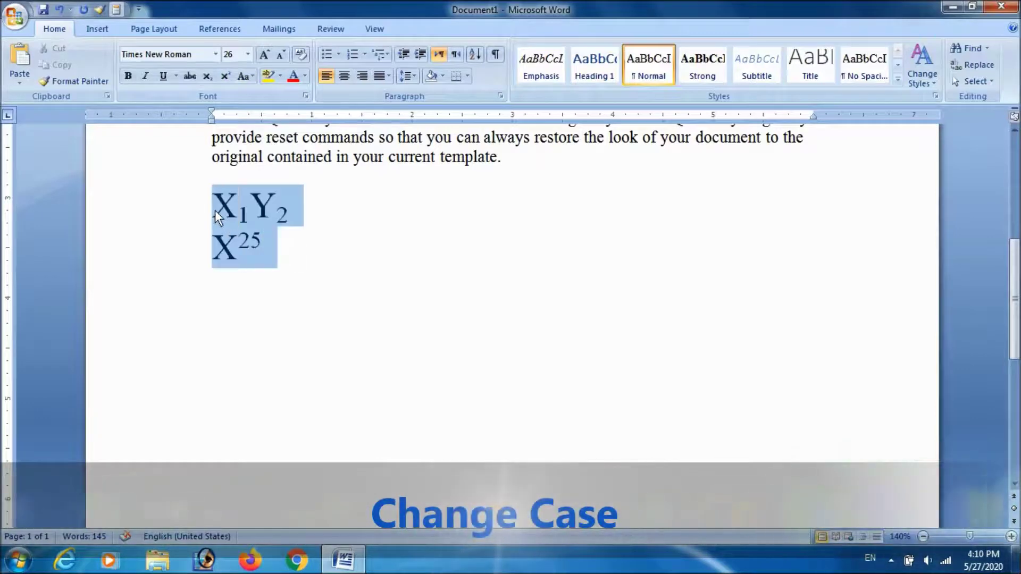
{"action": "key", "text": "Delete"}
{"action": "scroll", "coordinate": [271, 244], "scroll_direction": "up", "scroll_amount": 3}
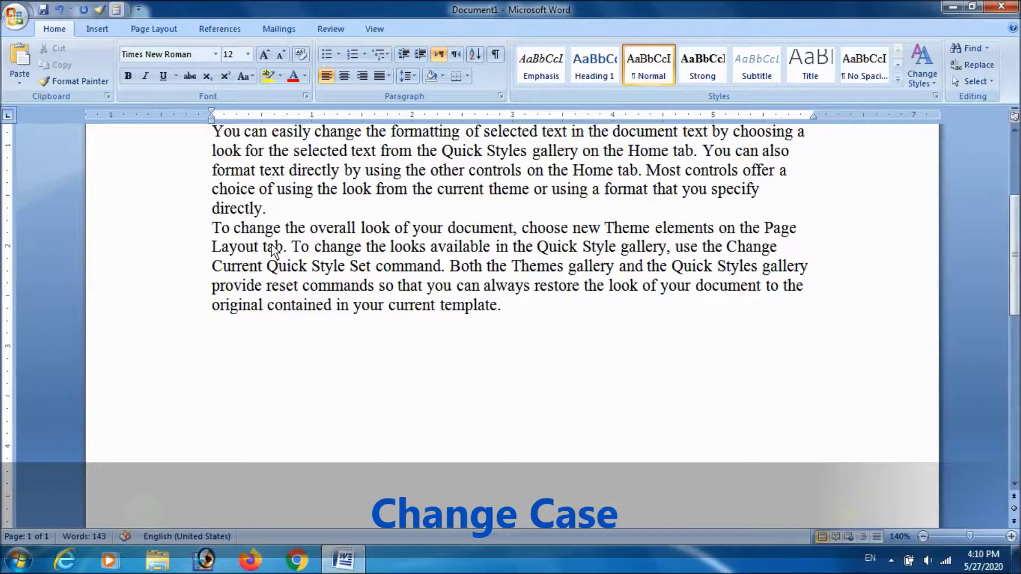
{"action": "scroll", "coordinate": [271, 244], "scroll_direction": "up", "scroll_amount": 2}
{"action": "left_click_drag", "start_coordinate": [212, 162], "coordinate": [522, 407]}
{"action": "key", "text": "Delete"}
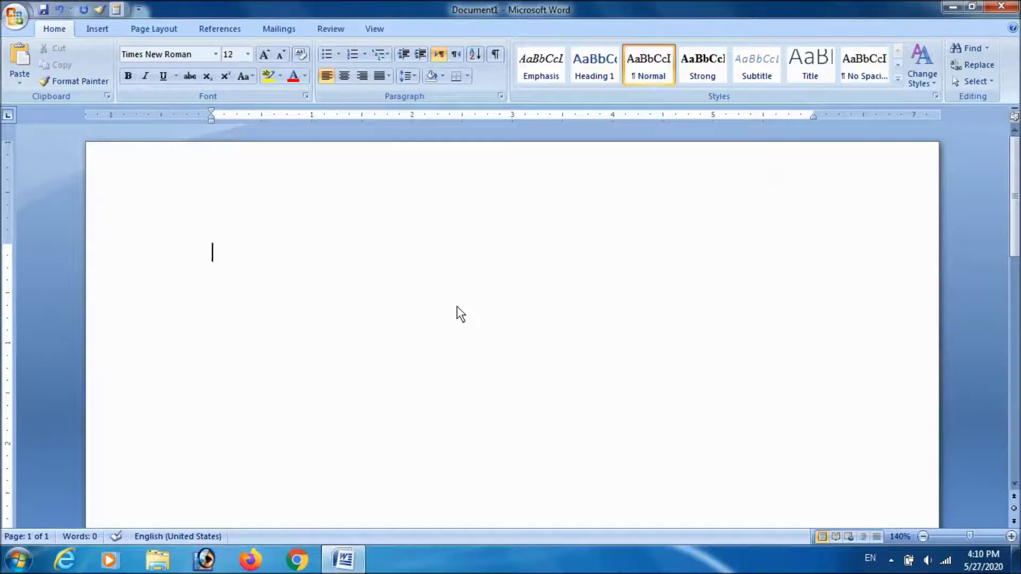
{"action": "type", "text": "rand("}
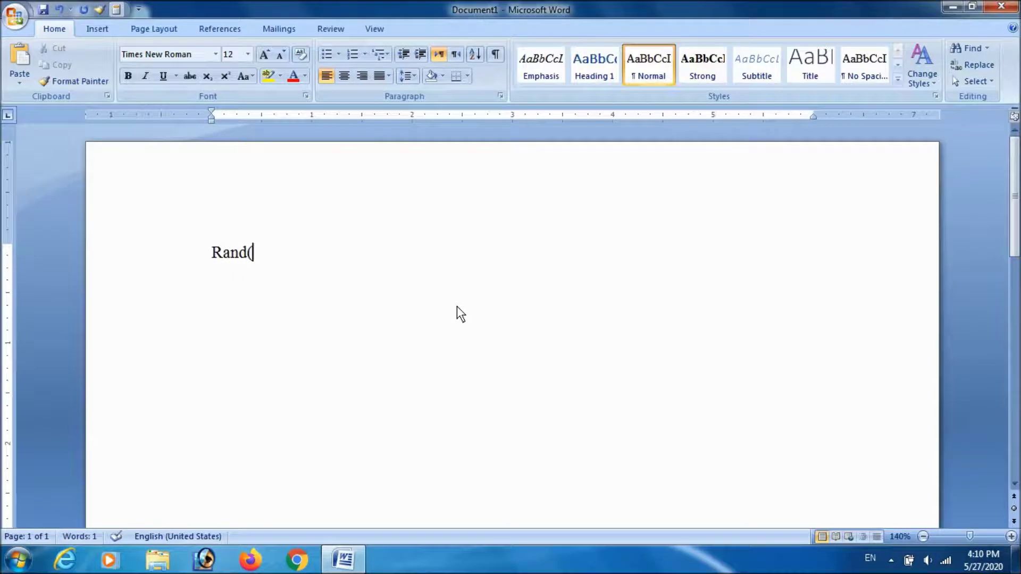
{"action": "key", "text": "BackSpace"}
{"action": "key", "text": "BackSpace"}
{"action": "key", "text": "BackSpace"}
{"action": "key", "text": "BackSpace"}
{"action": "key", "text": "BackSpace"}
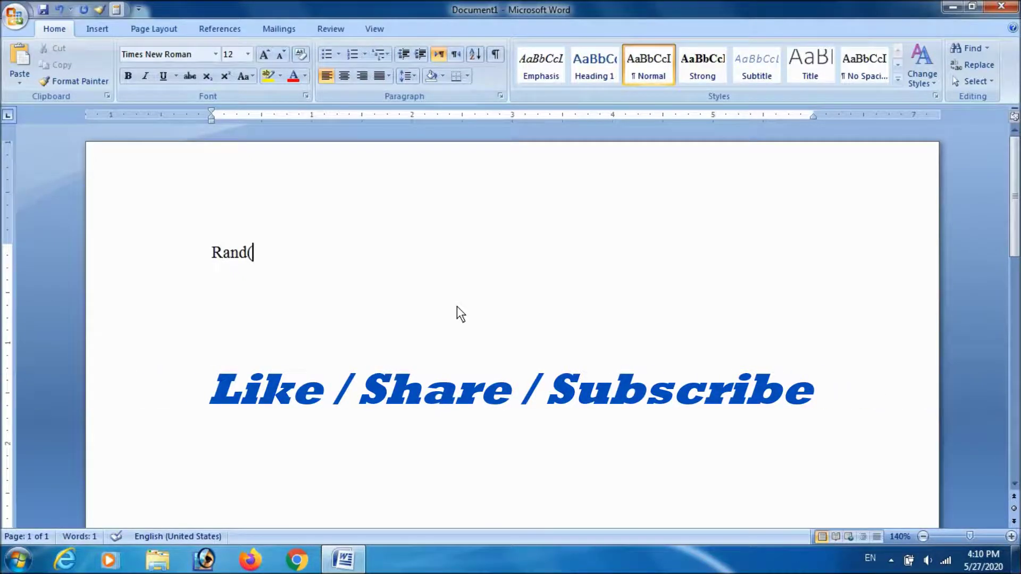
Step: Generate sample paragraphs in the empty document with =rand()
{"action": "type", "text": "="}
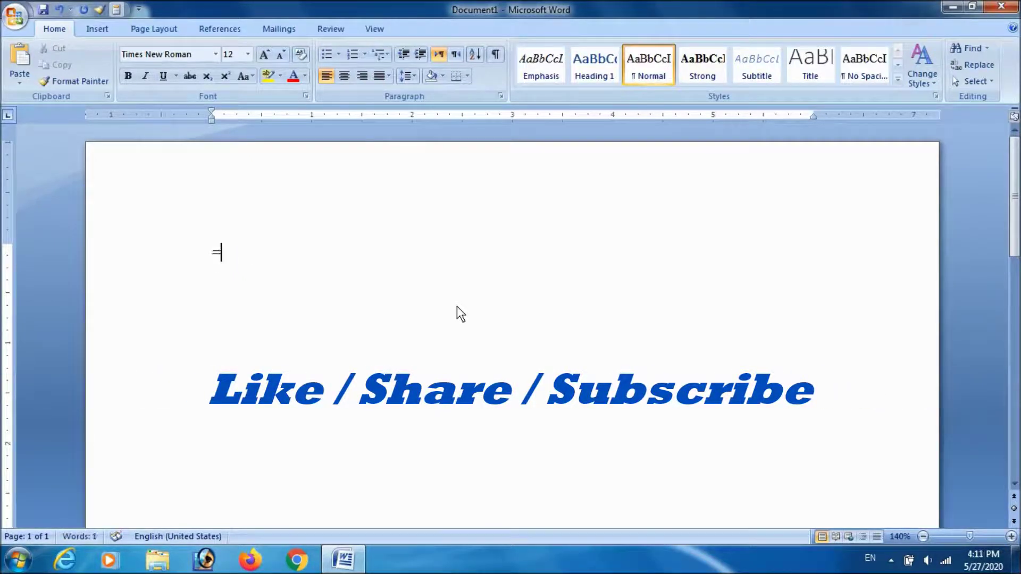
{"action": "type", "text": "rand()"}
{"action": "key", "text": "Return"}
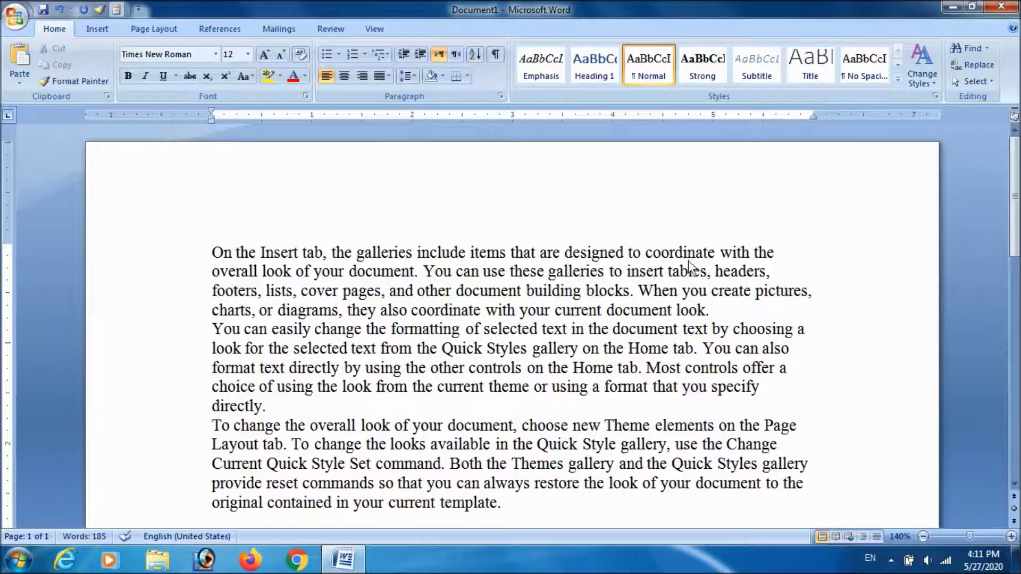
Step: Change the case of the first line of the opening paragraph to lowercase and then to UPPERCASE
{"action": "left_click_drag", "start_coordinate": [211, 253], "coordinate": [628, 253]}
{"action": "left_click", "coordinate": [523, 310]}
{"action": "scroll", "coordinate": [372, 337], "scroll_direction": "down", "scroll_amount": 1}
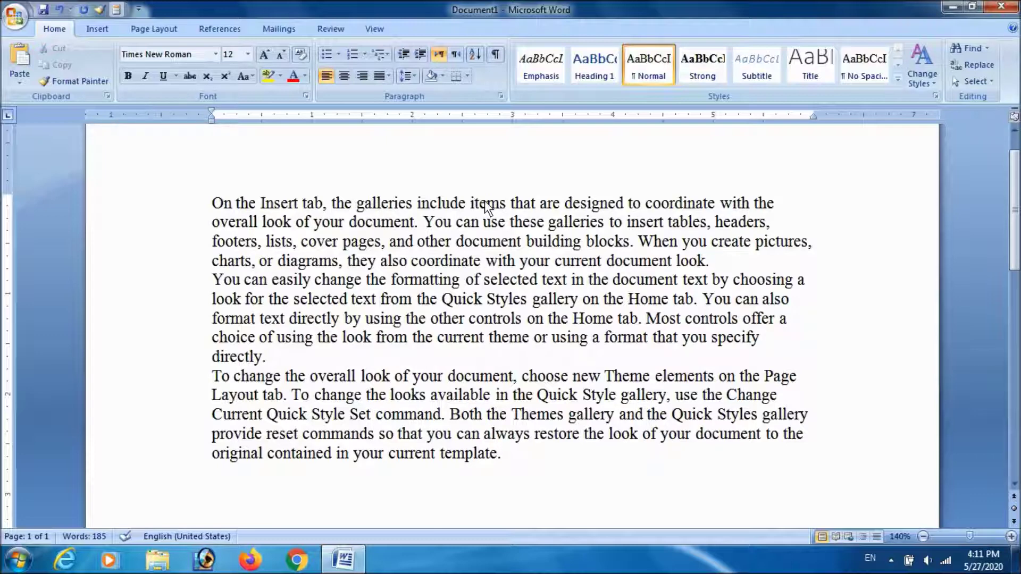
{"action": "left_click_drag", "start_coordinate": [212, 203], "coordinate": [769, 212]}
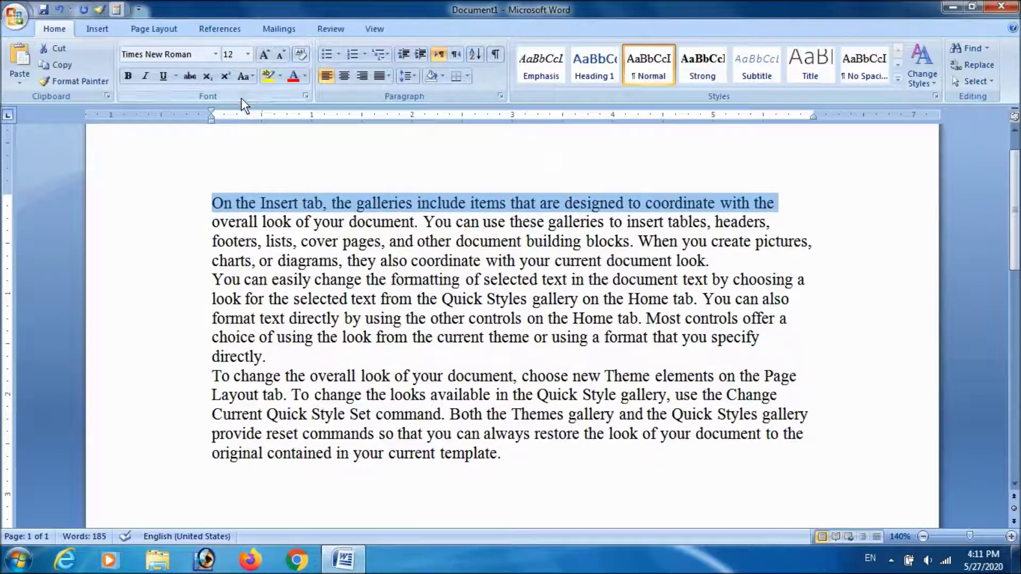
{"action": "left_click", "coordinate": [255, 76]}
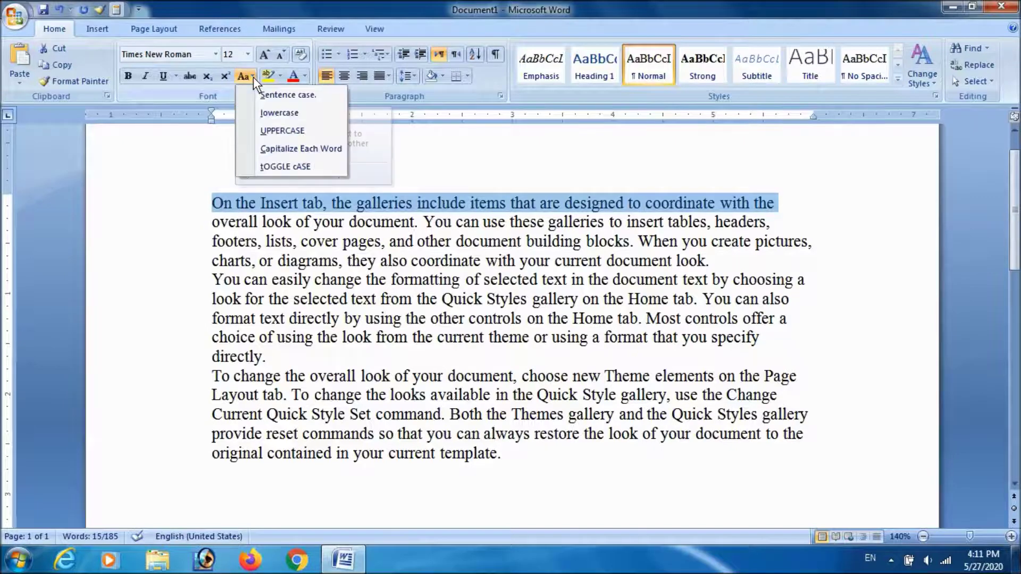
{"action": "left_click", "coordinate": [307, 113]}
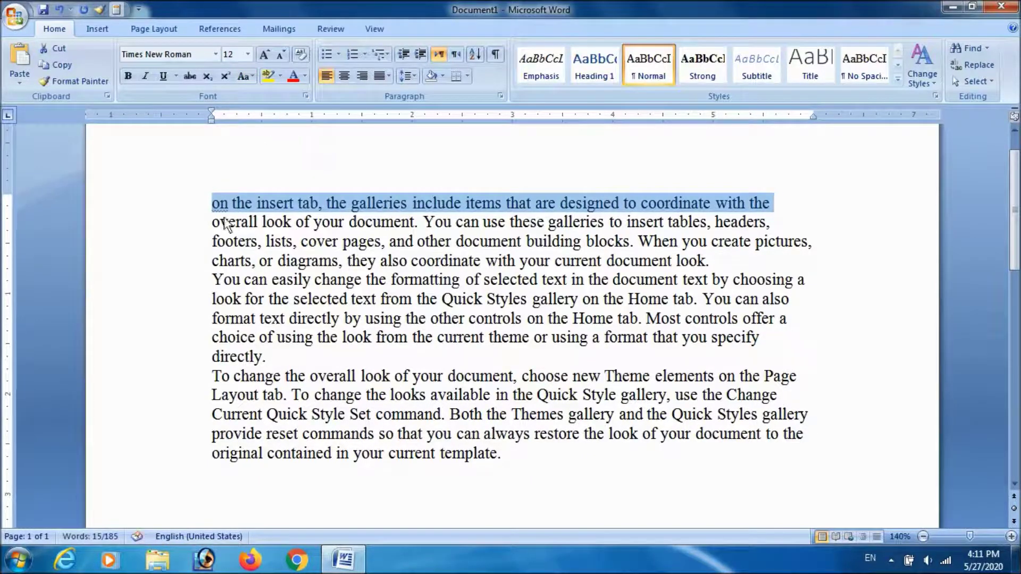
{"action": "left_click", "coordinate": [252, 75]}
{"action": "left_click", "coordinate": [271, 133]}
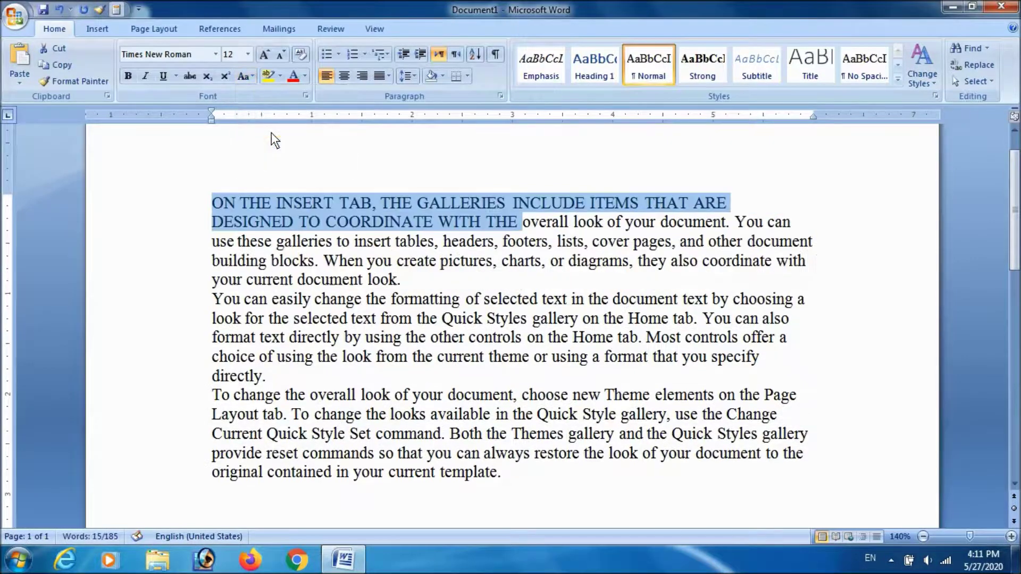
Step: Apply Capitalize Each Word and then tOGGLE cASE to the selected opening words
{"action": "left_click", "coordinate": [244, 75]}
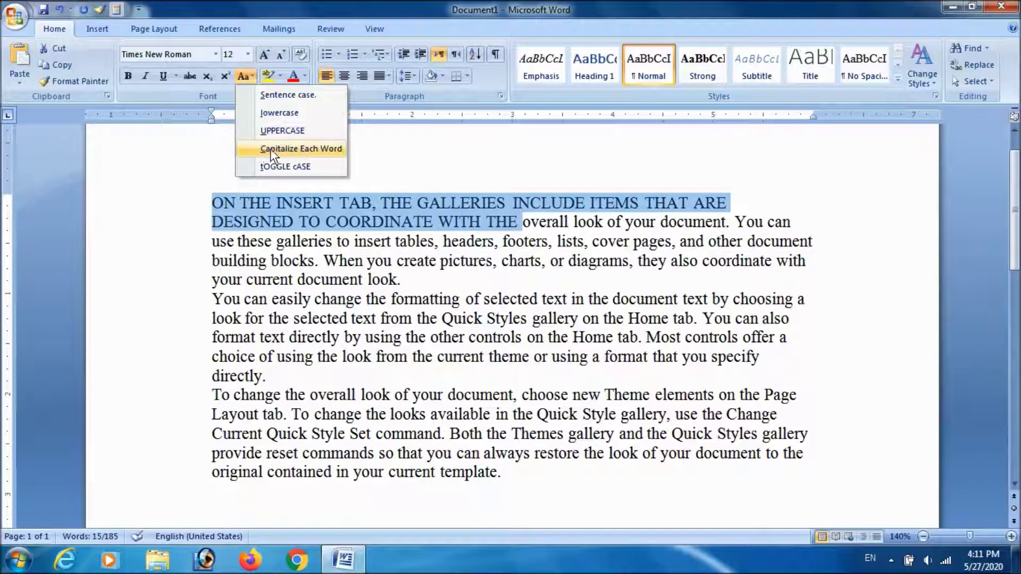
{"action": "left_click", "coordinate": [323, 150]}
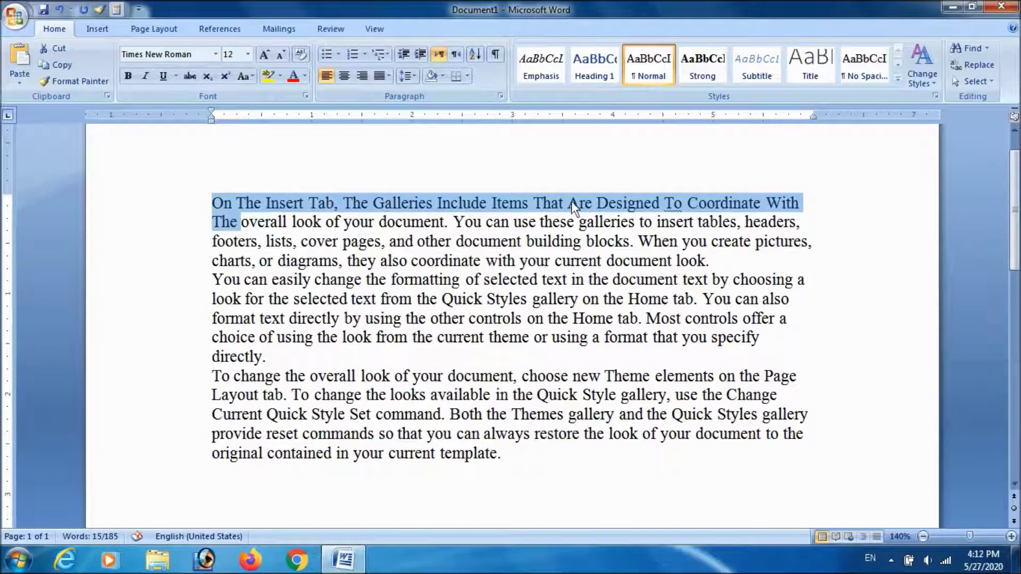
{"action": "left_click", "coordinate": [253, 77]}
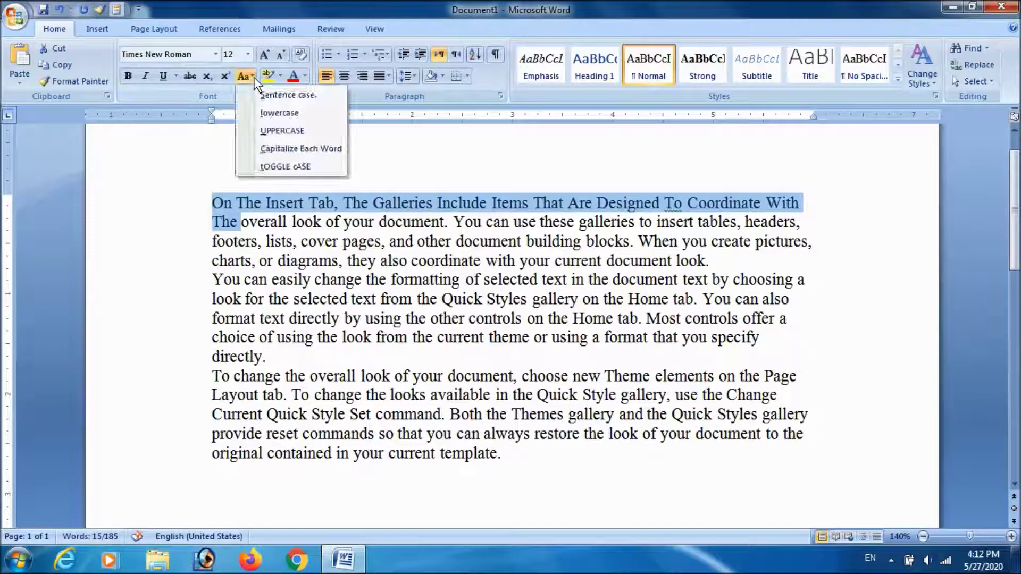
{"action": "left_click", "coordinate": [273, 162]}
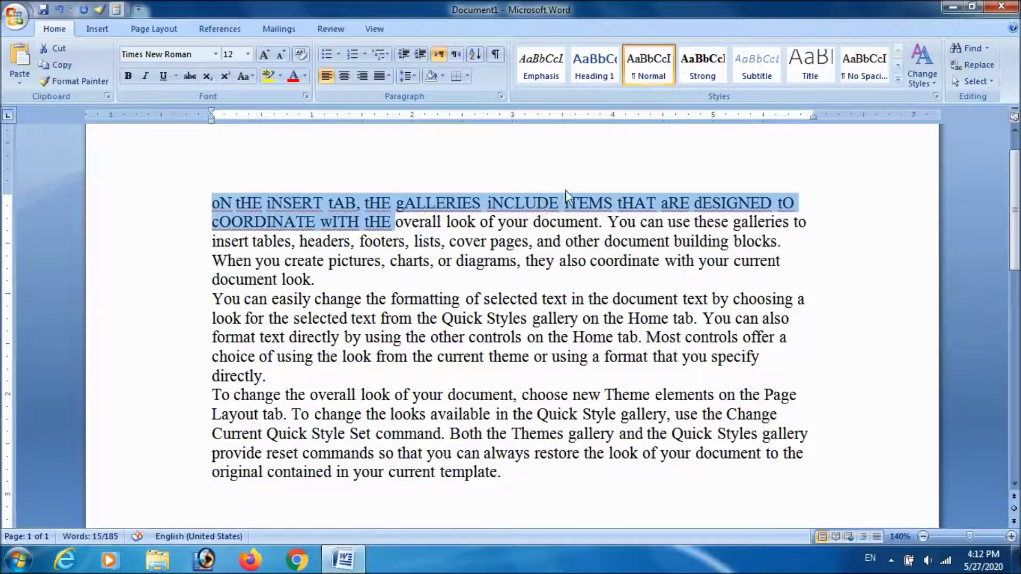
Step: Change the selected opening words to Sentence case and clear the selection
{"action": "left_click", "coordinate": [251, 82]}
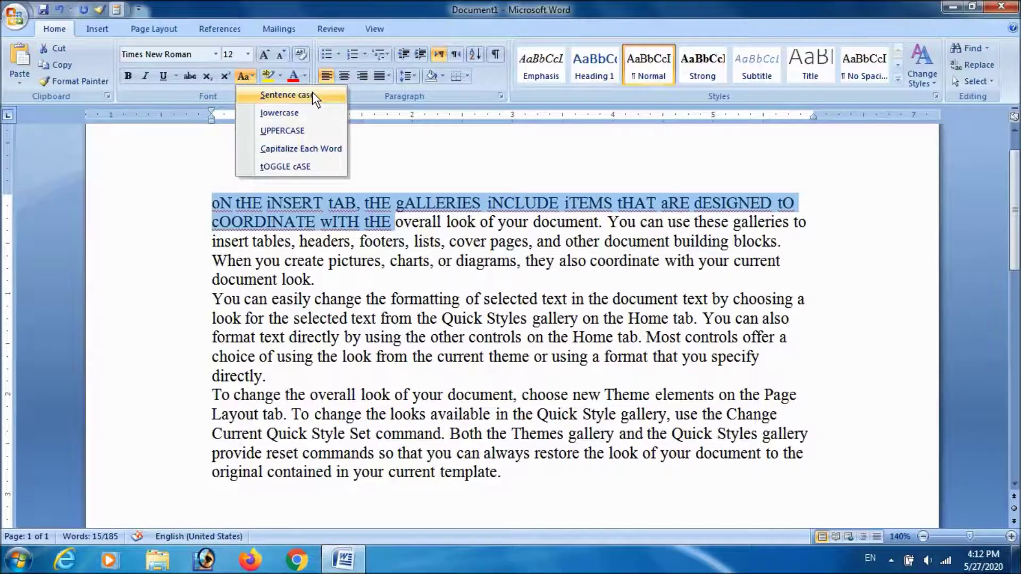
{"action": "left_click", "coordinate": [277, 95]}
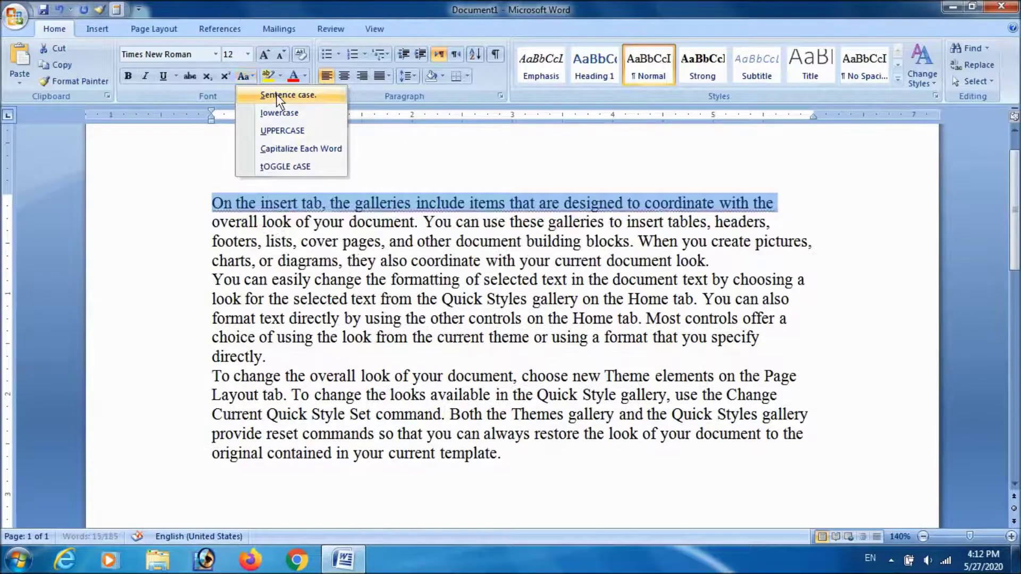
{"action": "left_click", "coordinate": [297, 208]}
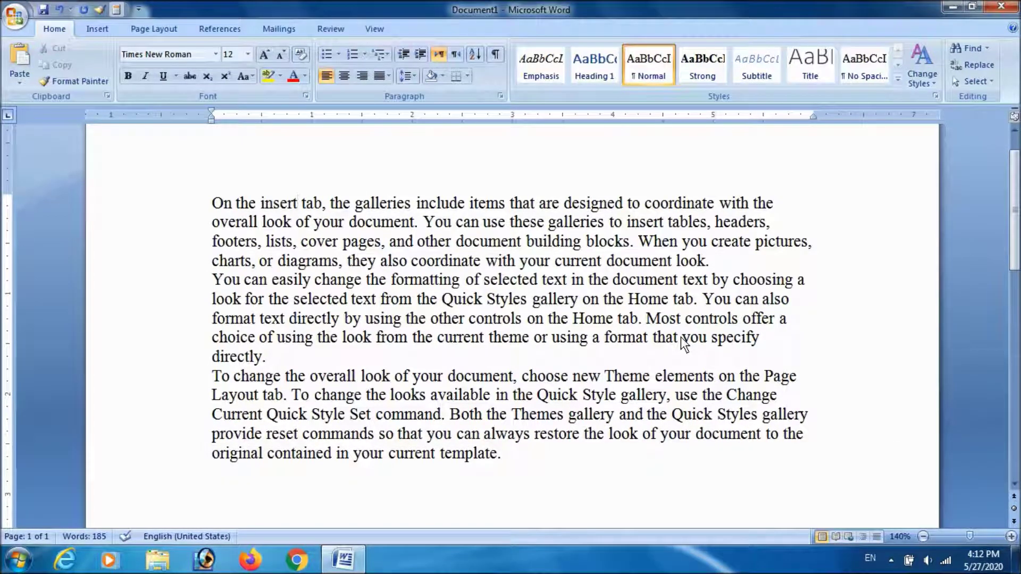
Step: Highlight the words "cover pages" in the first paragraph in yellow
{"action": "left_click_drag", "start_coordinate": [301, 242], "coordinate": [372, 241]}
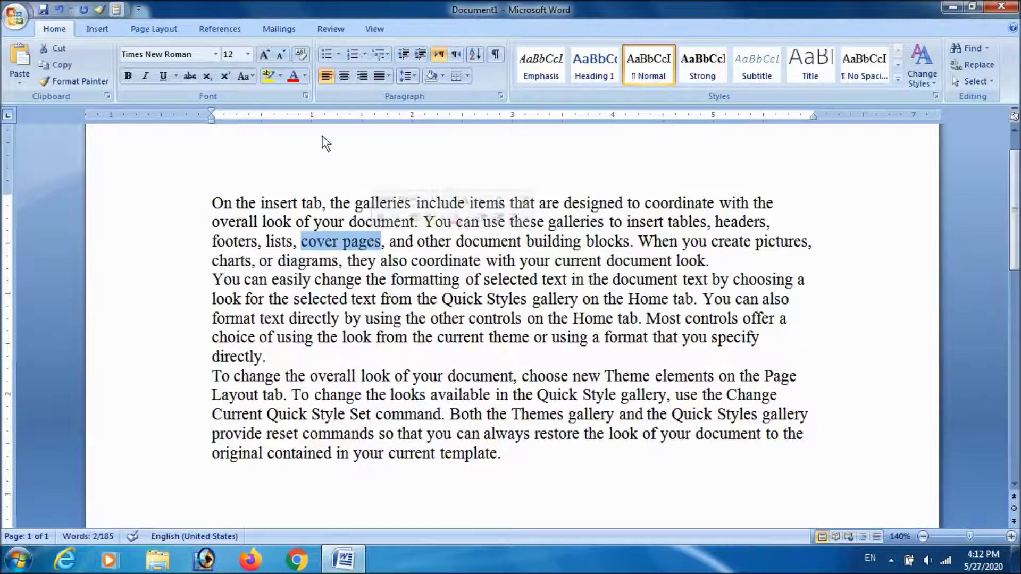
{"action": "left_click", "coordinate": [280, 78]}
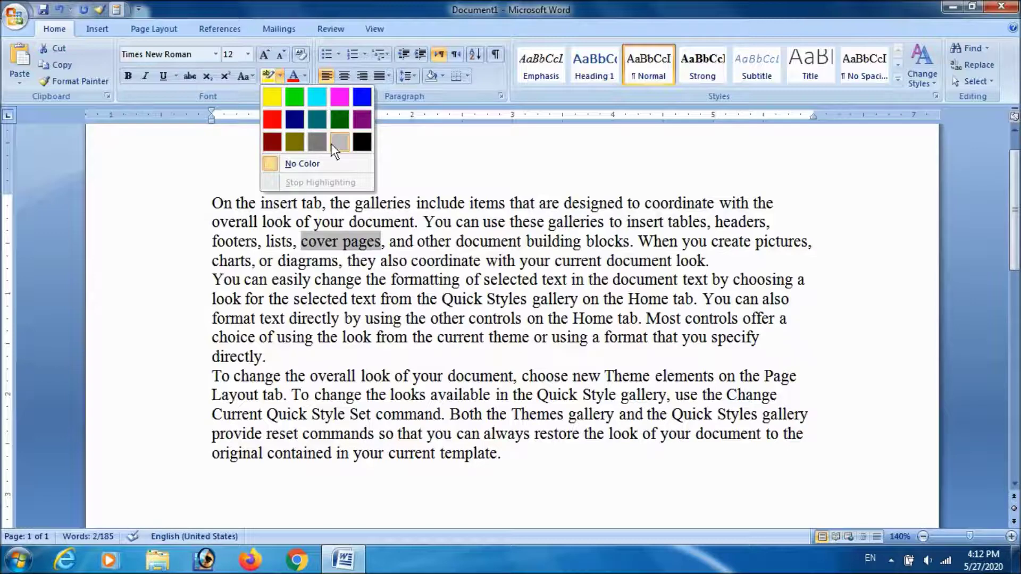
{"action": "left_click", "coordinate": [273, 101]}
{"action": "left_click", "coordinate": [410, 260]}
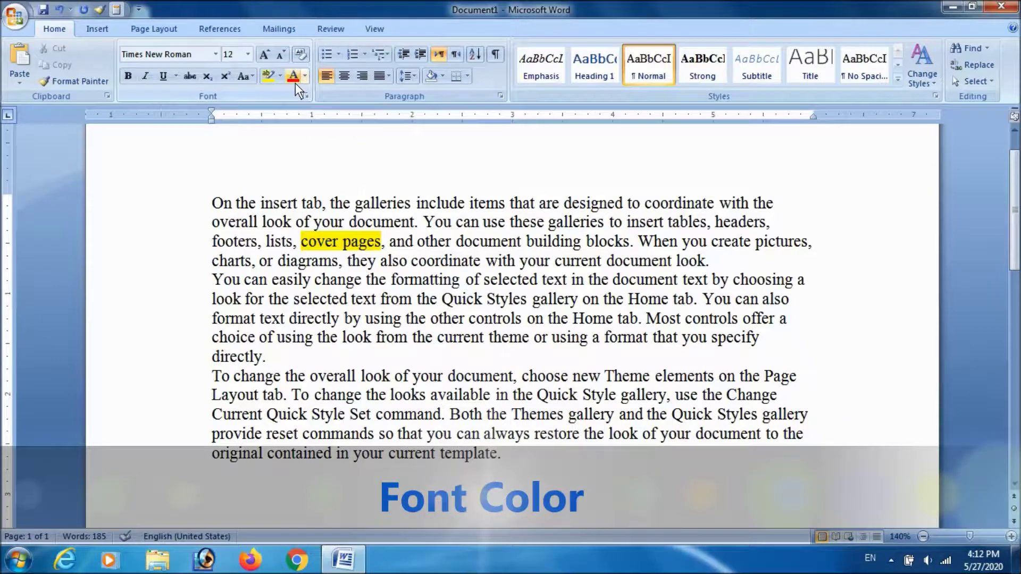
Step: Set the font color of the first two lines, from "On the insert tab" to "headers", to red
{"action": "left_click_drag", "start_coordinate": [212, 202], "coordinate": [739, 225]}
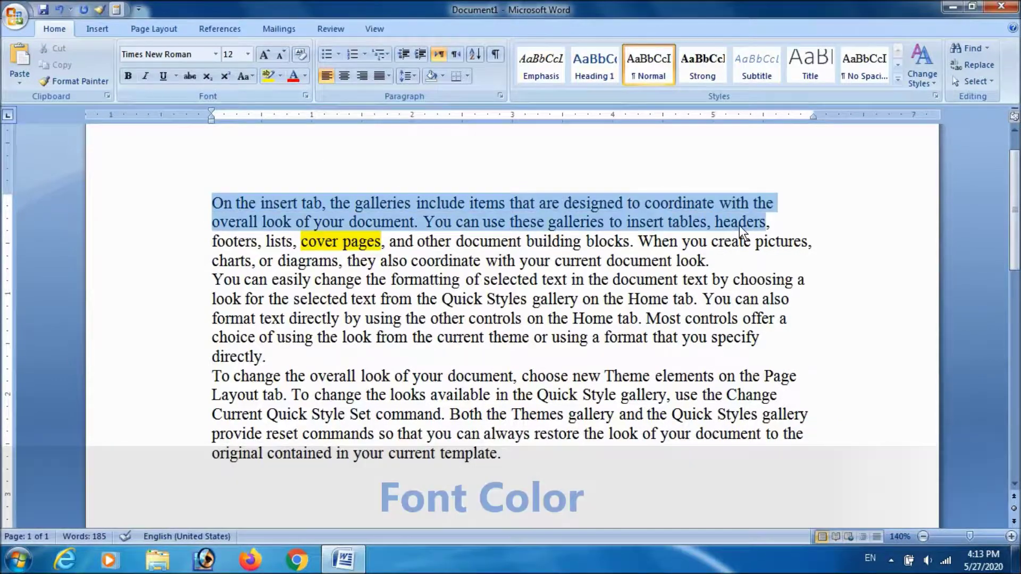
{"action": "left_click", "coordinate": [306, 77]}
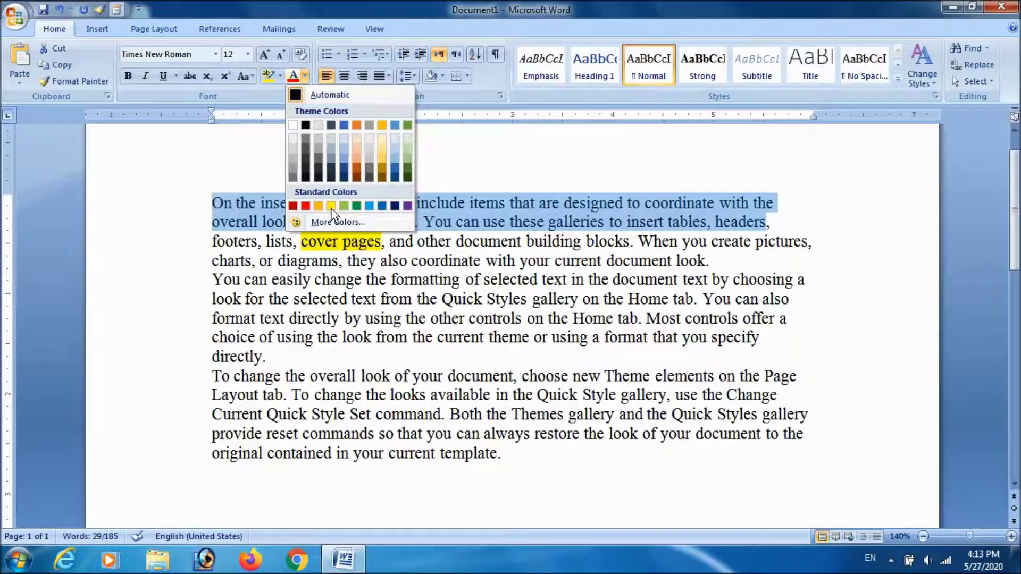
{"action": "left_click", "coordinate": [305, 206]}
{"action": "left_click", "coordinate": [435, 221]}
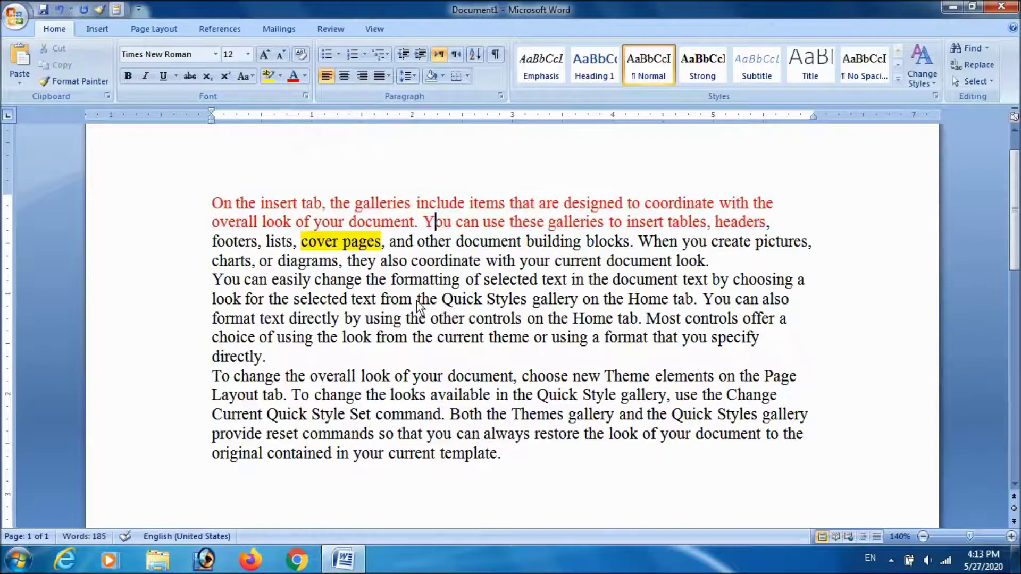
Step: Open More Colors for the text from "On the insert tab" to "You can" in the second paragraph and try several standard colors
{"action": "left_click_drag", "start_coordinate": [212, 202], "coordinate": [761, 299]}
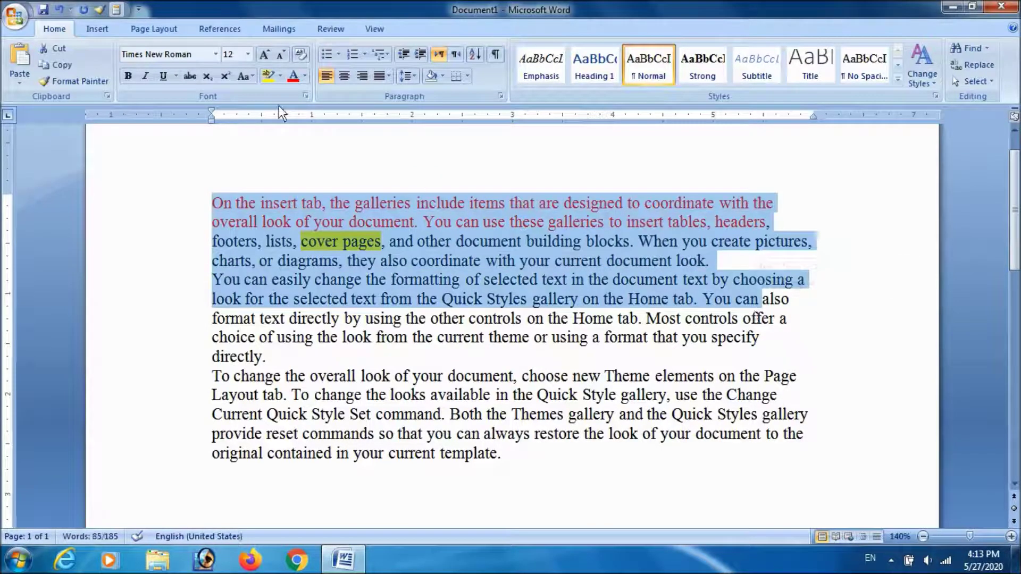
{"action": "left_click", "coordinate": [305, 76]}
{"action": "left_click", "coordinate": [341, 222]}
{"action": "left_click", "coordinate": [438, 234]}
{"action": "left_click", "coordinate": [443, 279]}
{"action": "left_click", "coordinate": [460, 296]}
{"action": "left_click", "coordinate": [496, 301]}
{"action": "left_click", "coordinate": [527, 253]}
{"action": "left_click", "coordinate": [511, 234]}
{"action": "left_click", "coordinate": [469, 198]}
Step: Apply a custom purple font color with RGB 110, 16, 214 to the selected text
{"action": "left_click", "coordinate": [458, 164]}
{"action": "left_click_drag", "start_coordinate": [455, 232], "coordinate": [420, 194]}
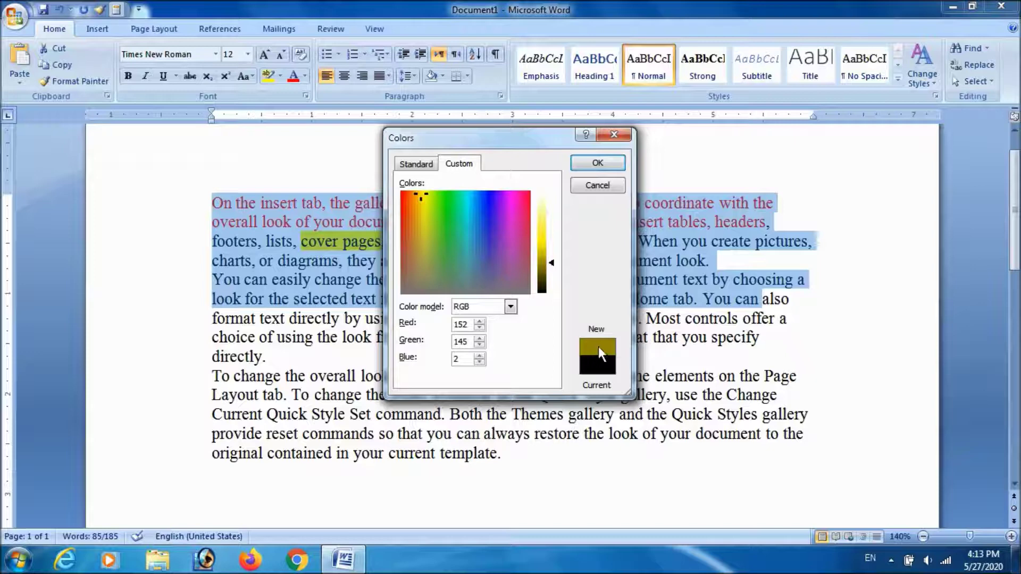
{"action": "mouse_move", "coordinate": [550, 264]}
{"action": "left_mouse_down"}
{"action": "mouse_move", "coordinate": [548, 235]}
{"action": "mouse_move", "coordinate": [556, 279]}
{"action": "mouse_move", "coordinate": [553, 247]}
{"action": "left_mouse_up"}
{"action": "left_click_drag", "start_coordinate": [511, 221], "coordinate": [496, 205]}
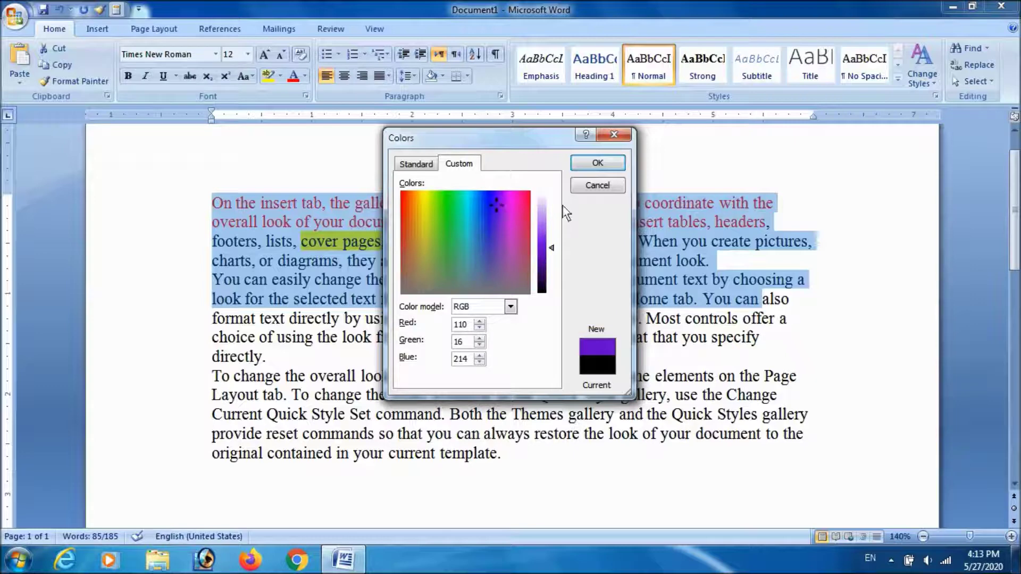
{"action": "left_click", "coordinate": [606, 162]}
{"action": "left_click", "coordinate": [473, 260]}
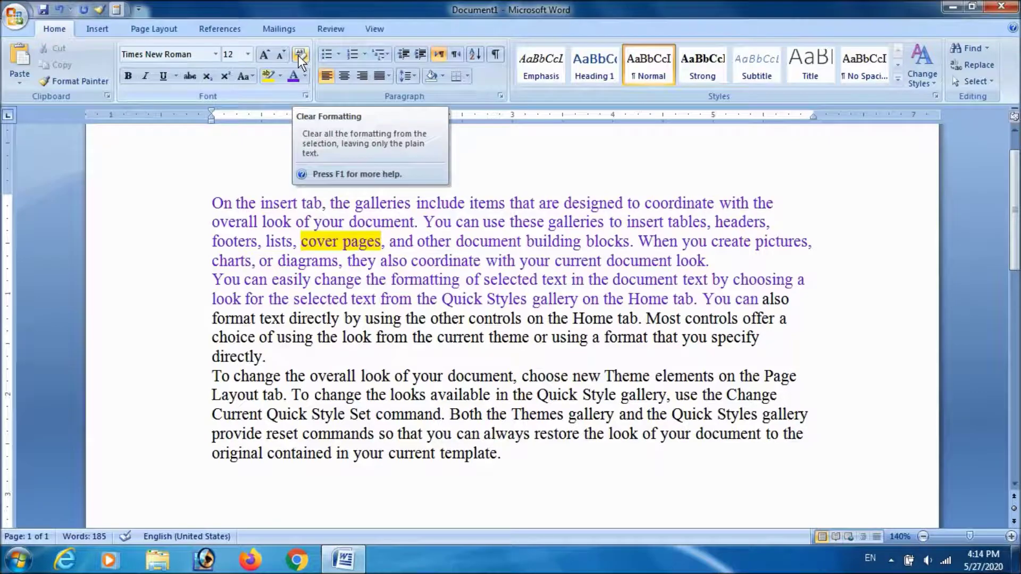
Step: Clear the formatting of the first paragraph and of the second paragraph's text from "You can easily" to "You can also"
{"action": "left_click_drag", "start_coordinate": [212, 200], "coordinate": [653, 229]}
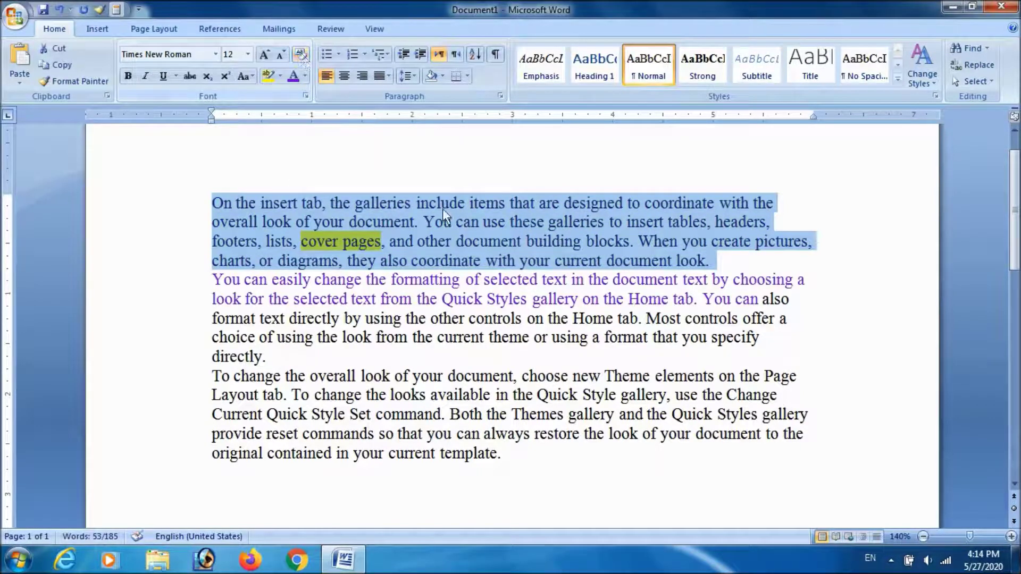
{"action": "left_click", "coordinate": [458, 221]}
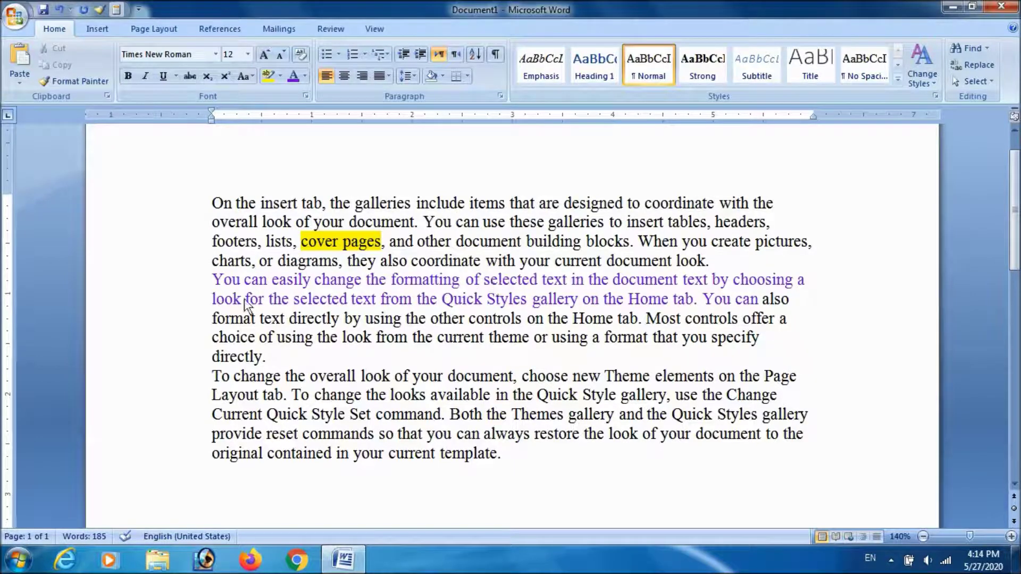
{"action": "left_click_drag", "start_coordinate": [213, 282], "coordinate": [771, 299]}
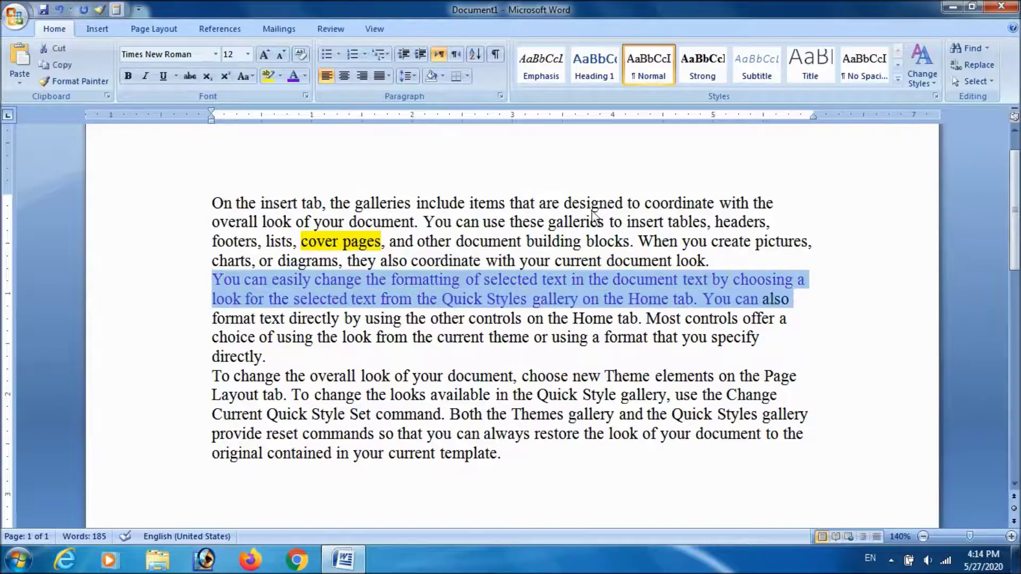
{"action": "left_click", "coordinate": [300, 56]}
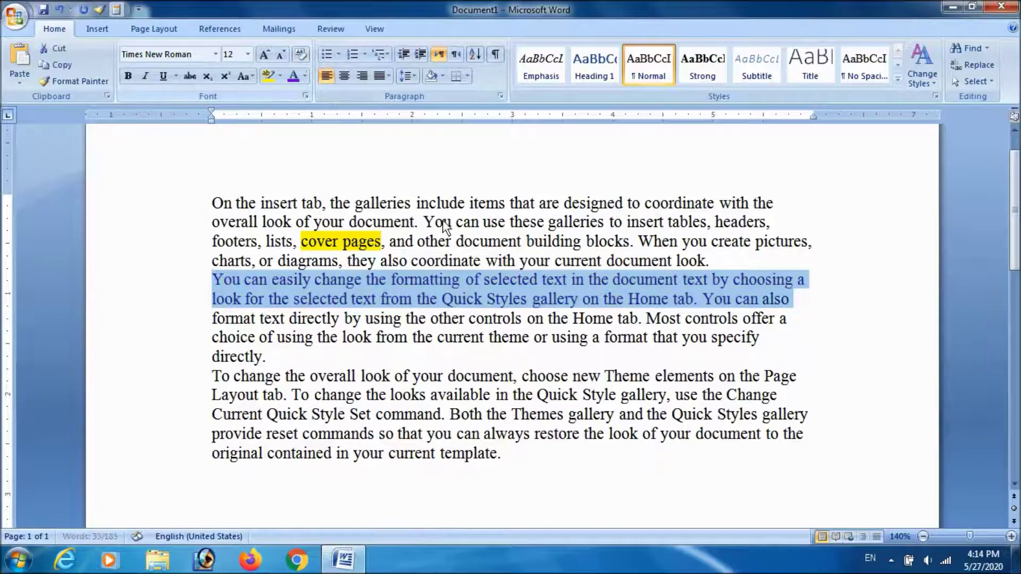
{"action": "left_click", "coordinate": [486, 298]}
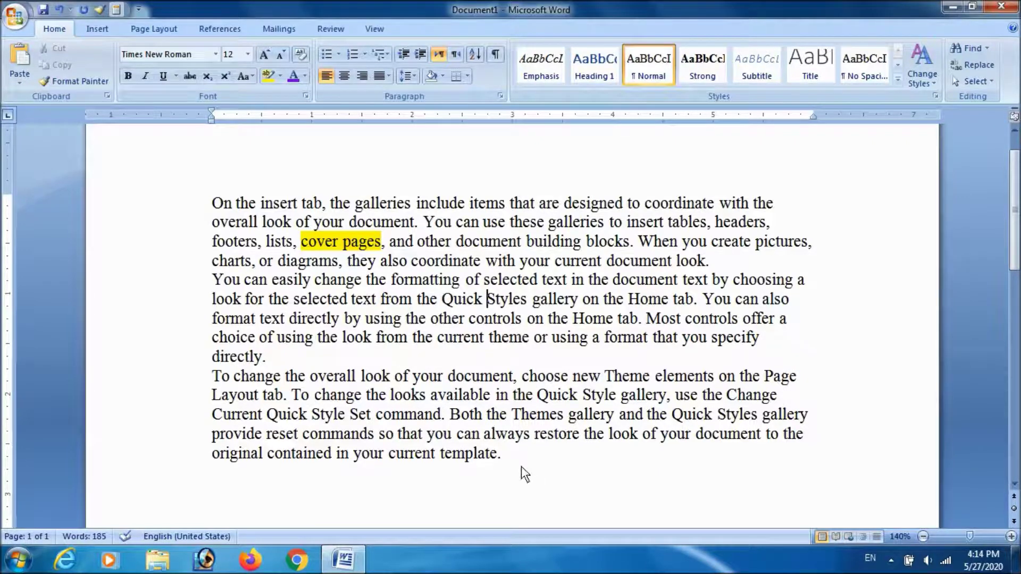
Step: Format the third paragraph, starting "To change the overall look", as 24 pt, purple, bold and italic
{"action": "left_click_drag", "start_coordinate": [518, 461], "coordinate": [200, 381]}
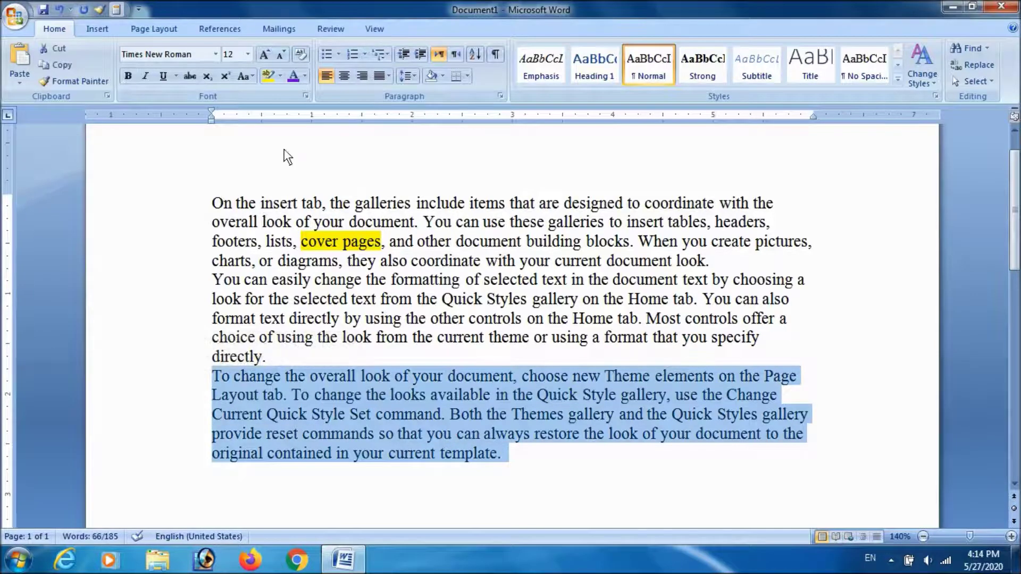
{"action": "left_click", "coordinate": [248, 54]}
{"action": "left_click", "coordinate": [235, 198]}
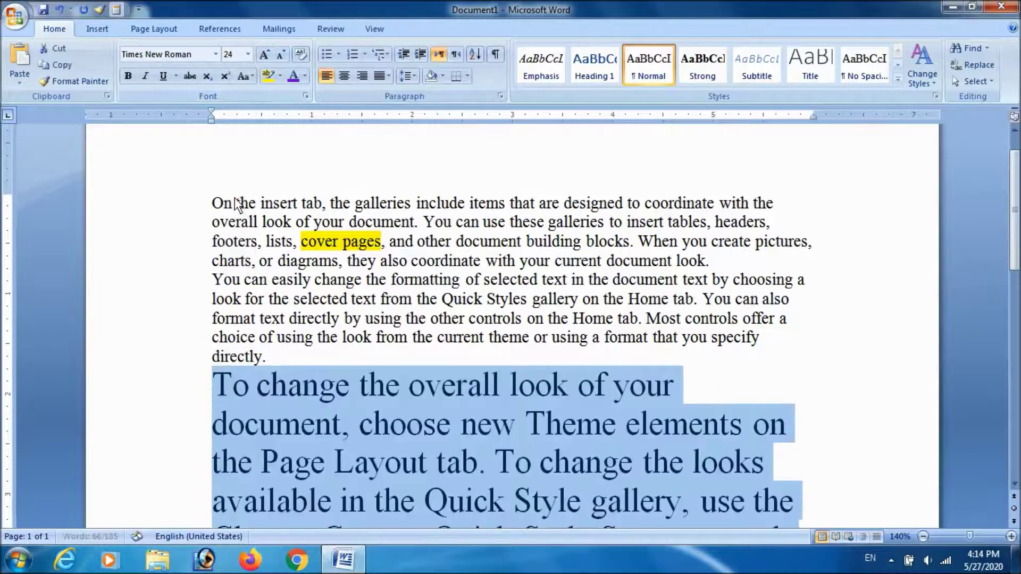
{"action": "left_click", "coordinate": [291, 78]}
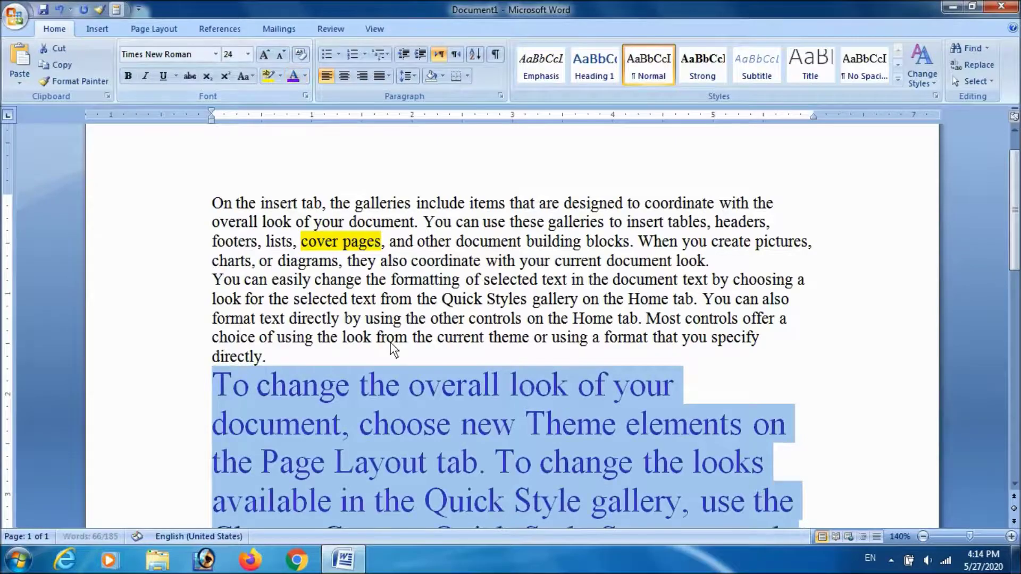
{"action": "left_click", "coordinate": [127, 75]}
{"action": "left_click", "coordinate": [142, 78]}
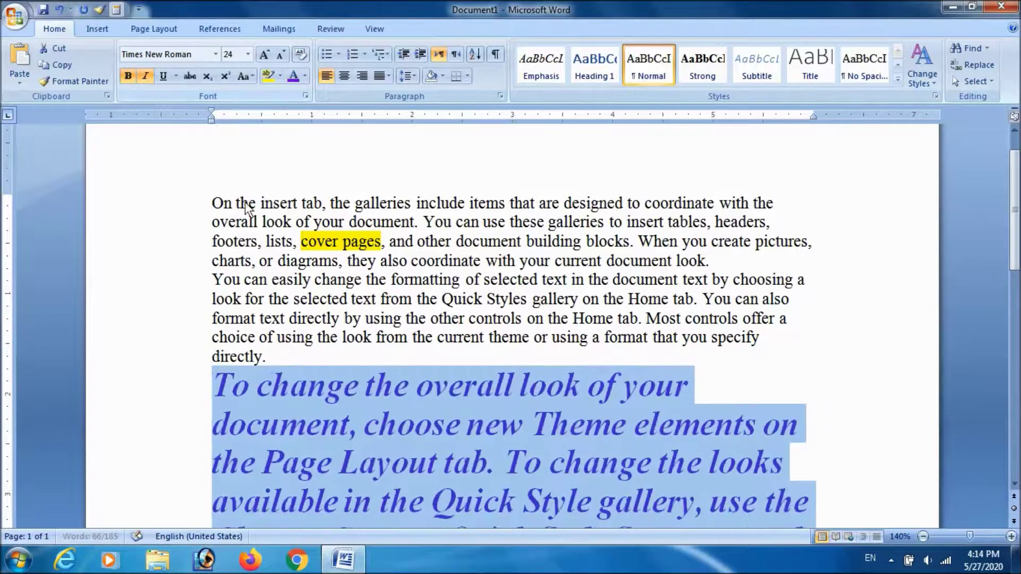
{"action": "left_click", "coordinate": [417, 396]}
Step: Clear the formatting of the third paragraph's text from "To change the overall look" to "To change the looks"
{"action": "scroll", "coordinate": [416, 395], "scroll_direction": "down", "scroll_amount": 3}
{"action": "left_click_drag", "start_coordinate": [212, 236], "coordinate": [742, 318]}
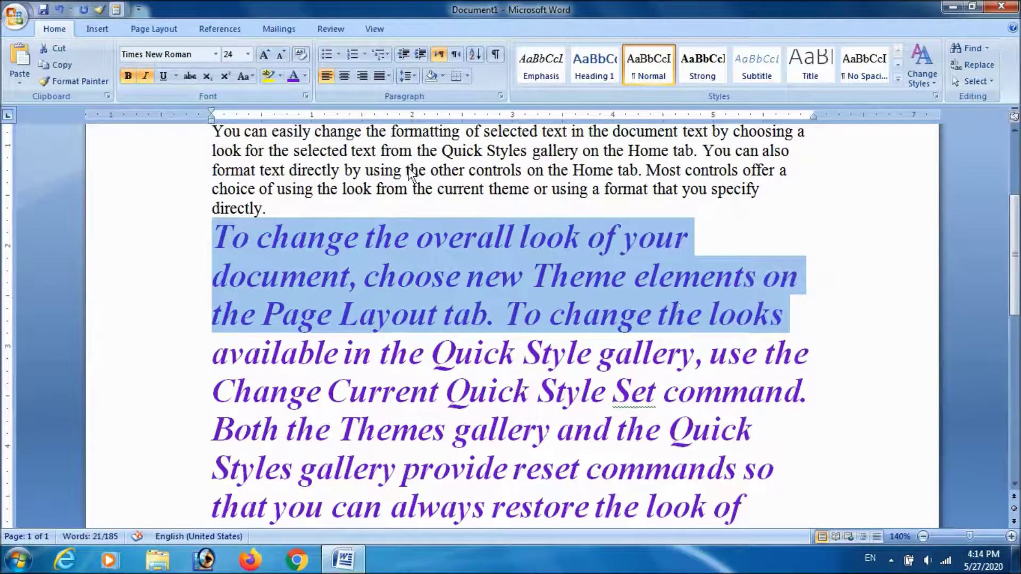
{"action": "left_click", "coordinate": [304, 59]}
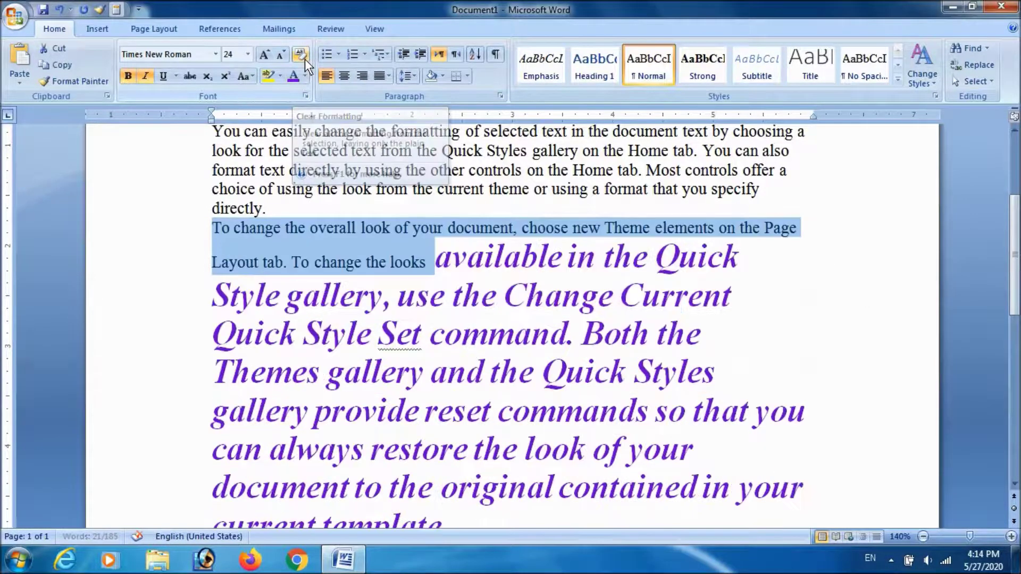
{"action": "left_click", "coordinate": [445, 275]}
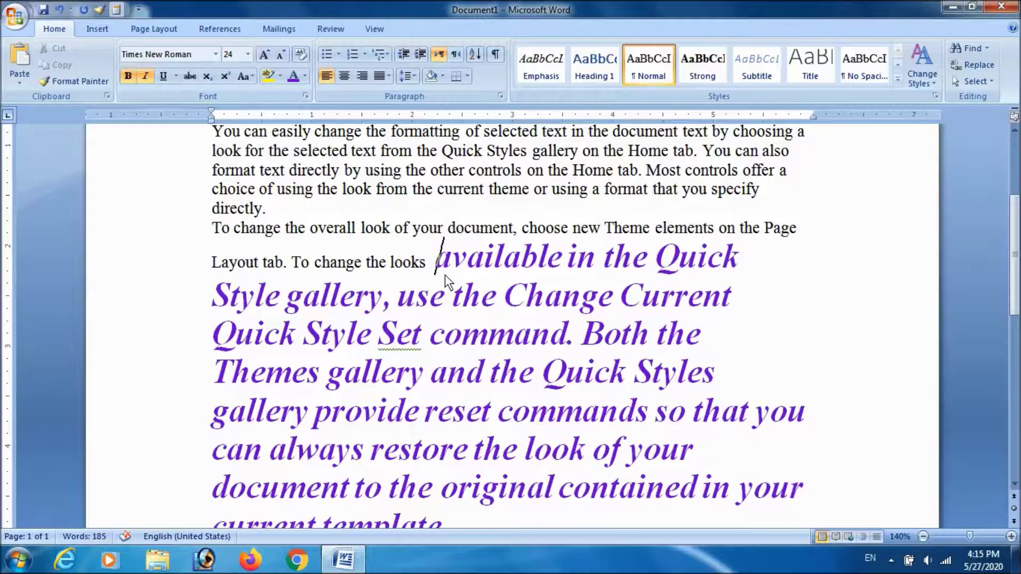
Step: Begin a text selection at the end of the third paragraph, just after "current template."
{"action": "scroll", "coordinate": [444, 274], "scroll_direction": "up", "scroll_amount": 4}
{"action": "scroll", "coordinate": [447, 298], "scroll_direction": "down", "scroll_amount": 6}
{"action": "scroll", "coordinate": [448, 321], "scroll_direction": "down", "scroll_amount": 2}
{"action": "scroll", "coordinate": [448, 322], "scroll_direction": "up", "scroll_amount": 2}
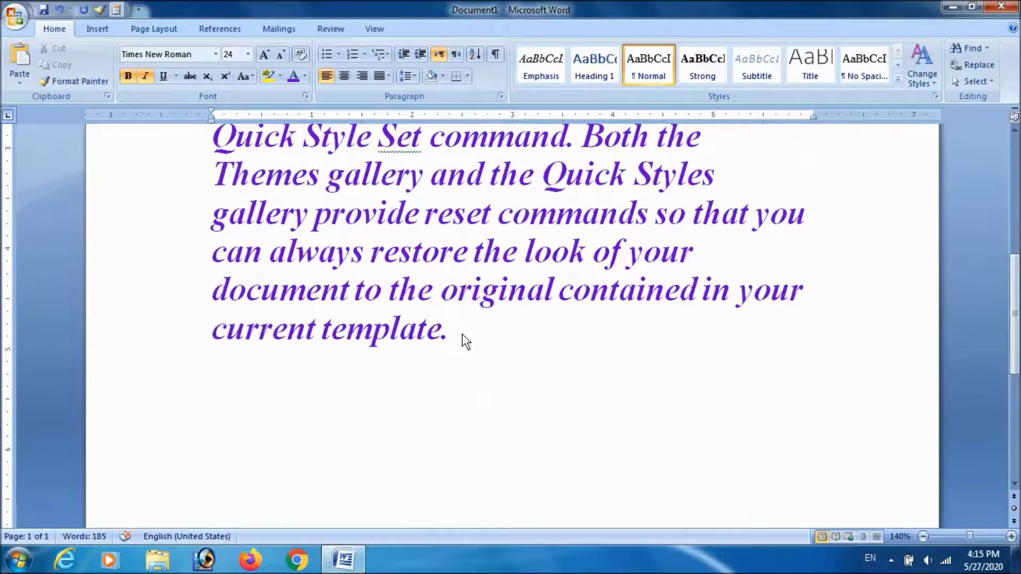
{"action": "double_click", "coordinate": [462, 333]}
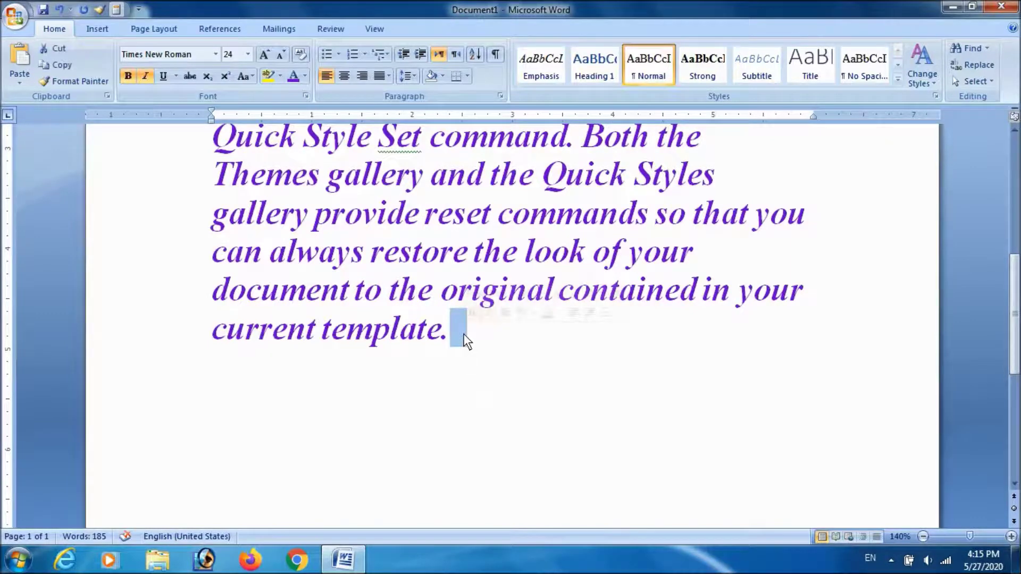